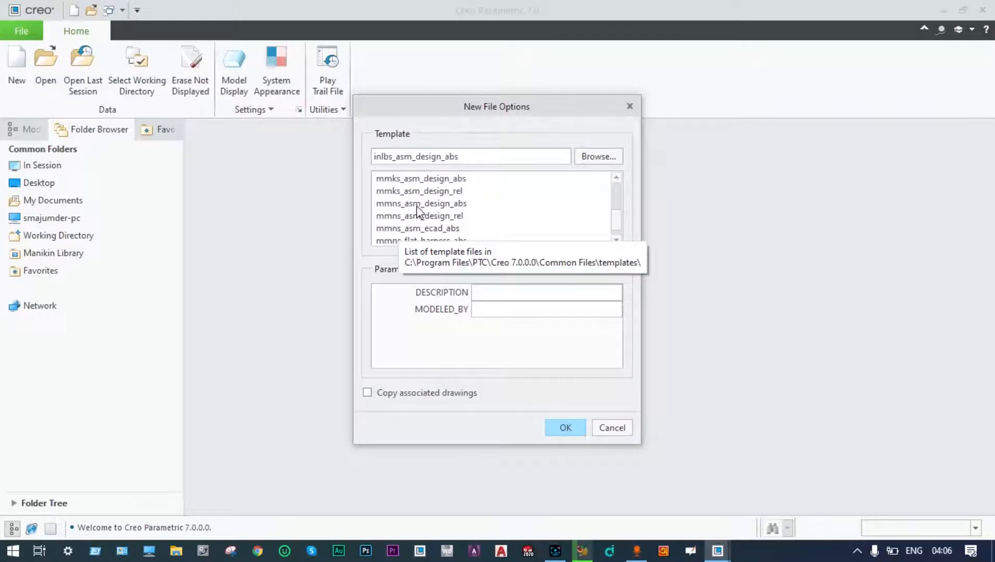
Start assembly ASM0003 from the mmns_asm_design_abs template.
left_click(416, 205)
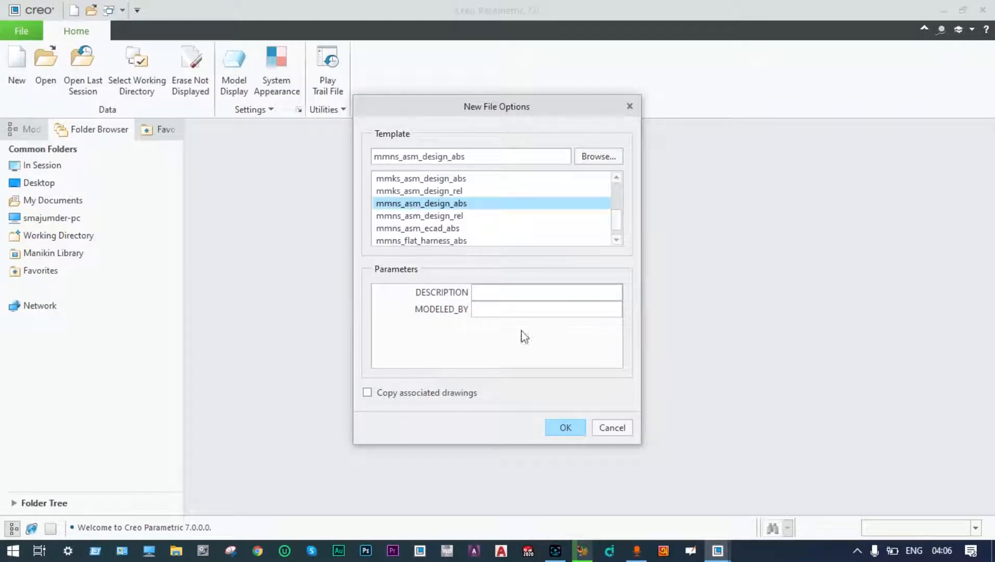
left_click(565, 428)
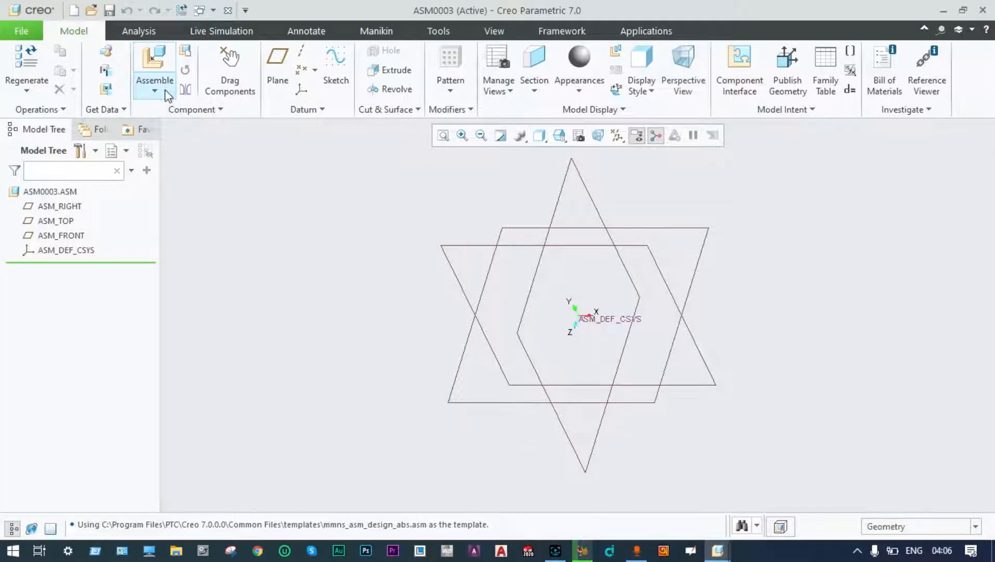
left_click(155, 91)
Place base.prt from Desktop > PTC Creo Models with a Default constraint.
left_click(156, 91)
left_click(155, 91)
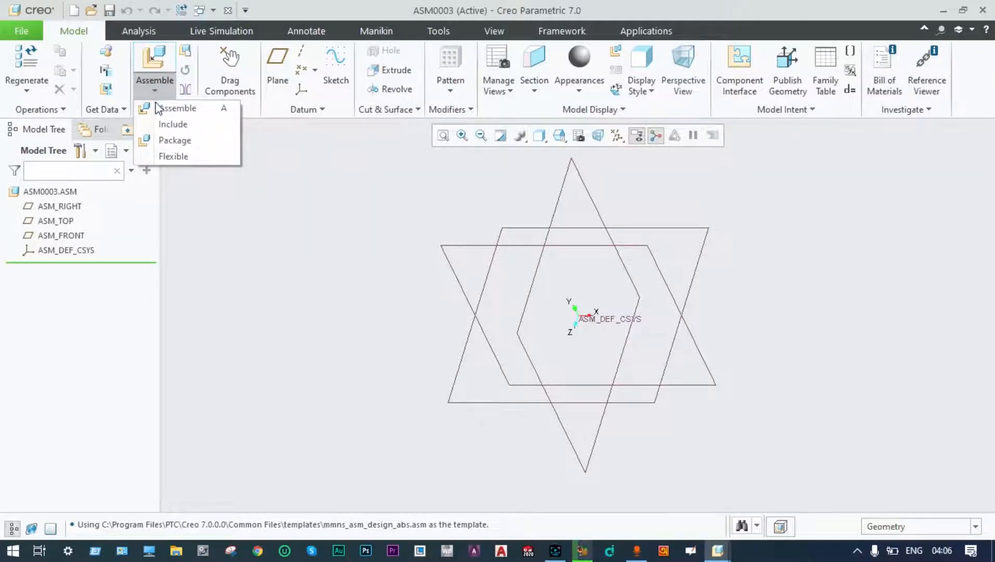
left_click(157, 107)
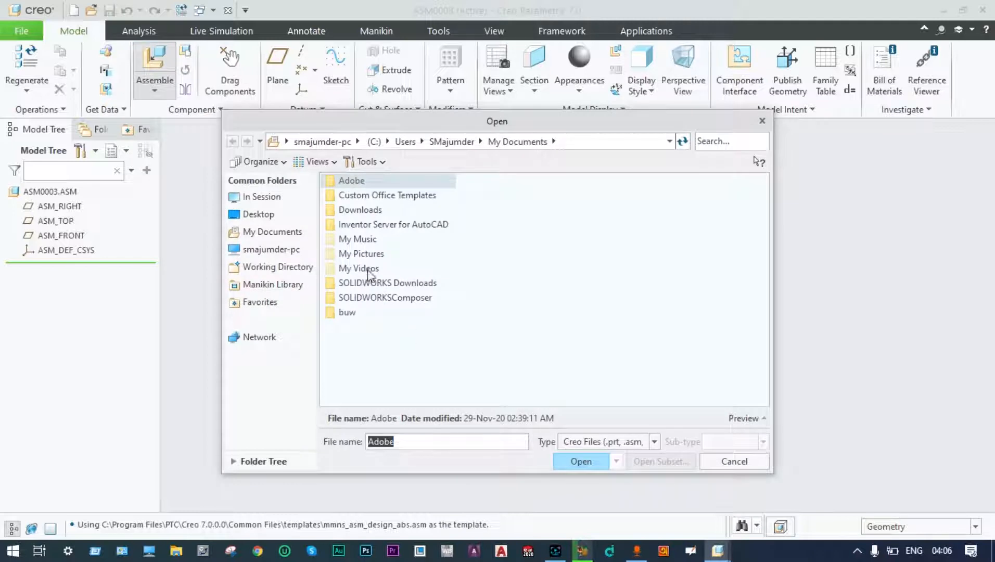
left_click(284, 215)
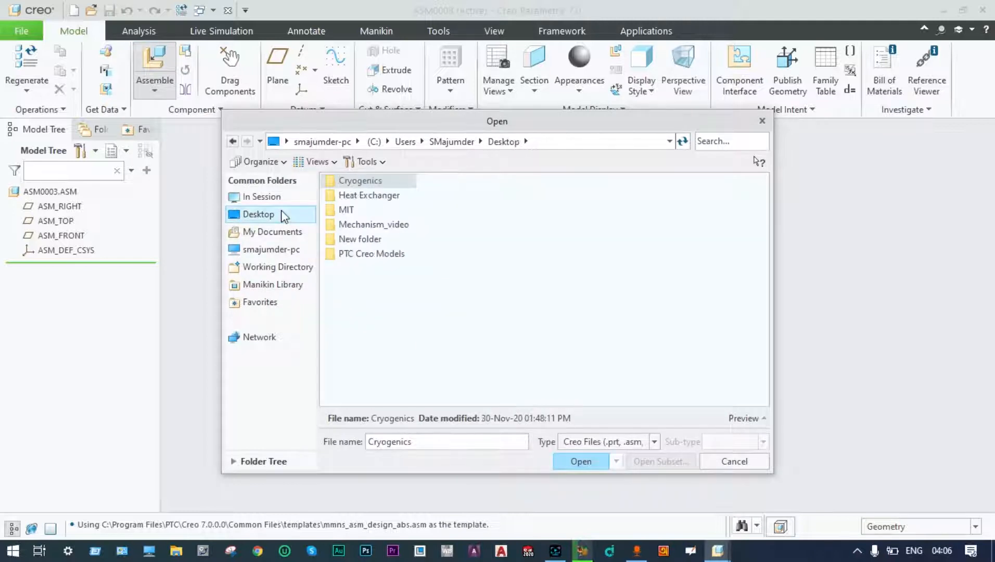
left_click(370, 255)
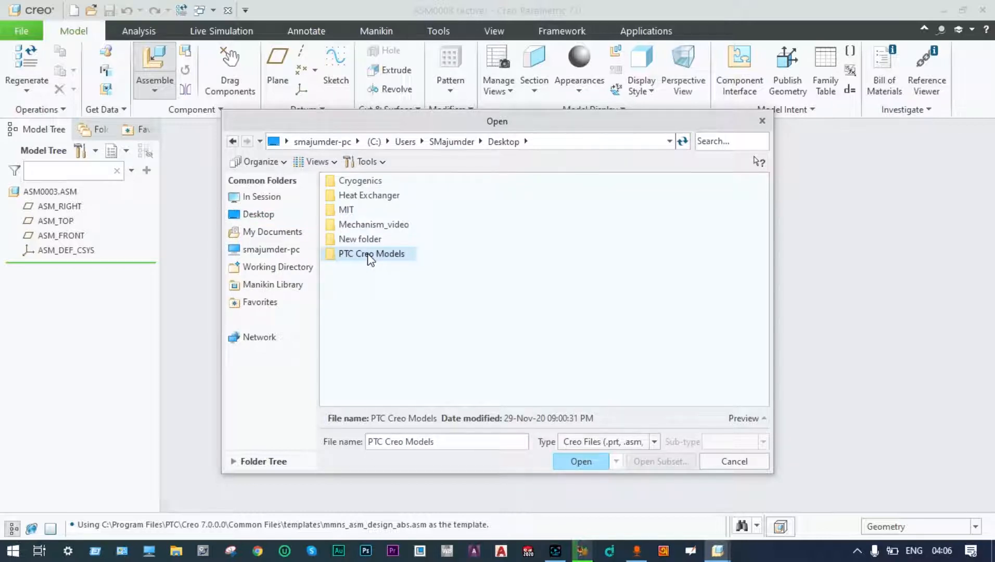
double_click(370, 255)
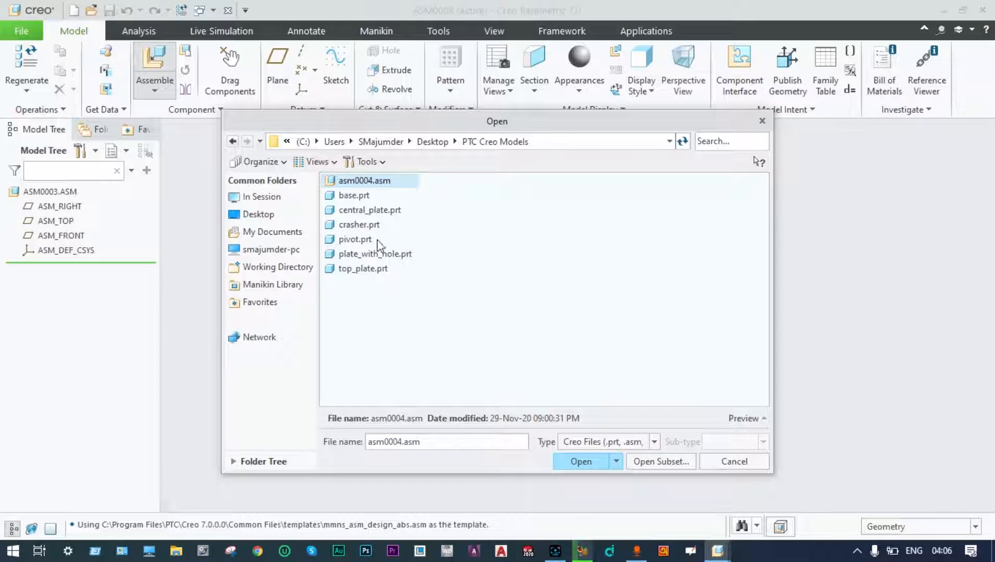
double_click(363, 197)
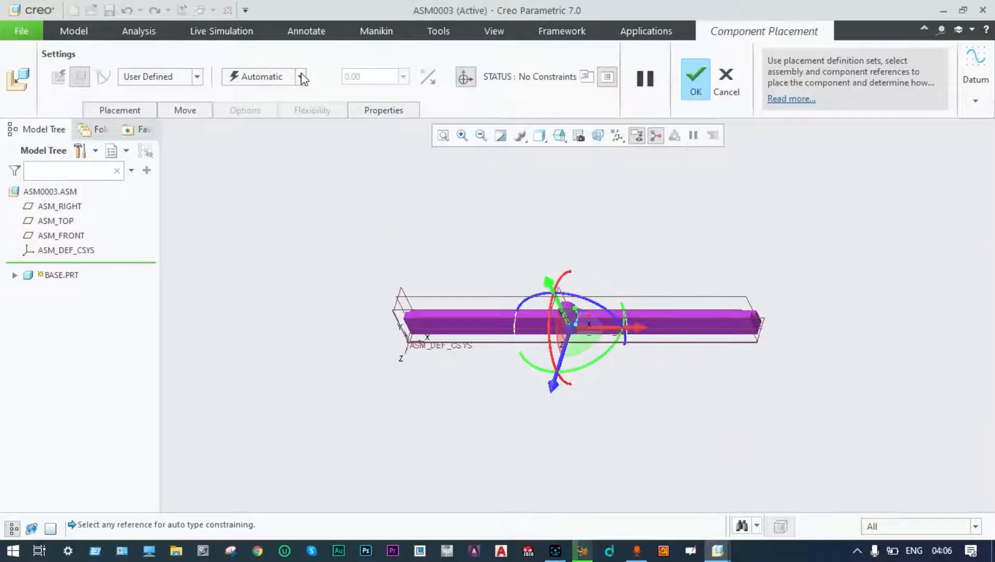
left_click(300, 77)
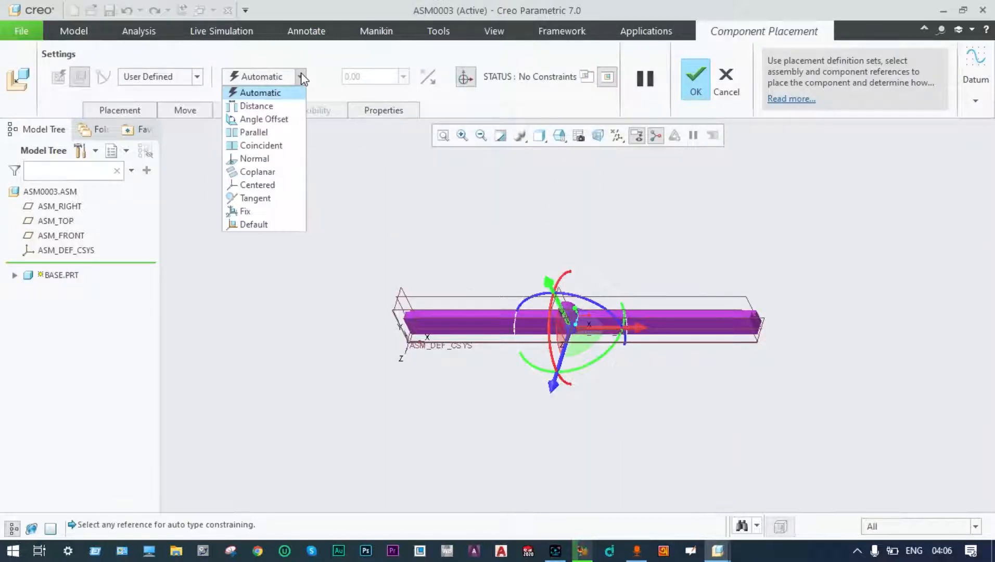
left_click(264, 226)
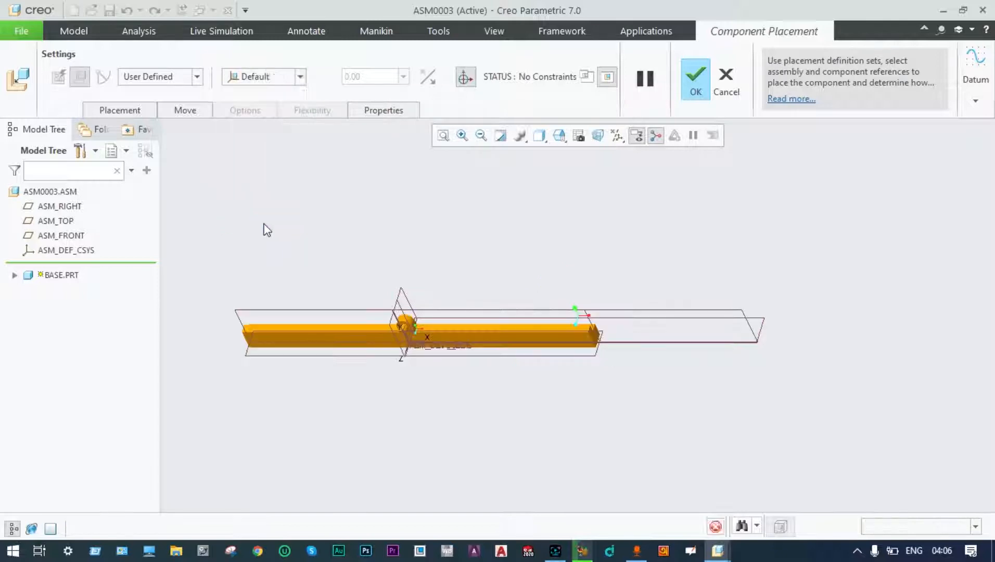
left_click(695, 80)
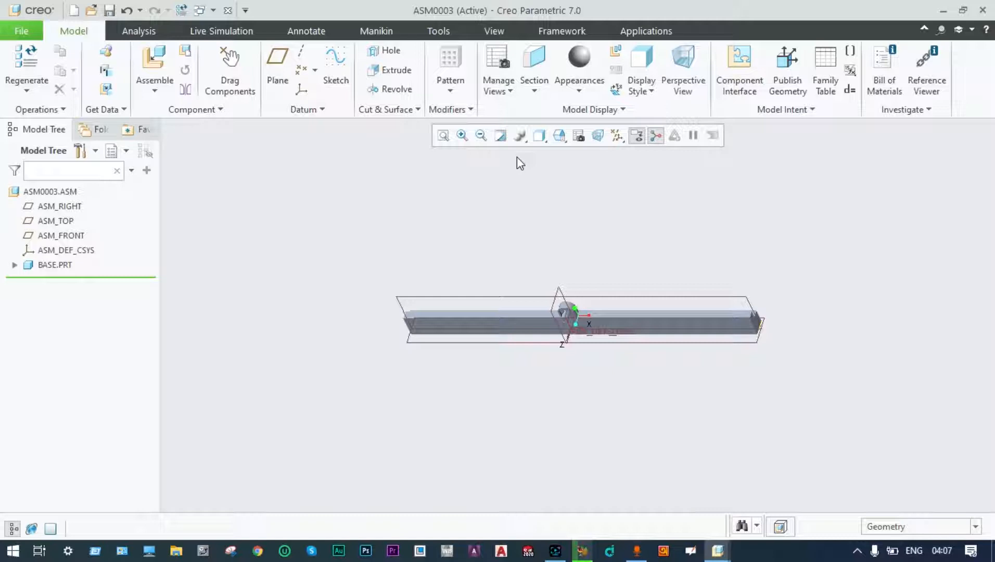
Load plate_with_hole.prt above the base's boss and set its connection to Pin.
left_click(158, 92)
left_click(157, 93)
left_click(157, 92)
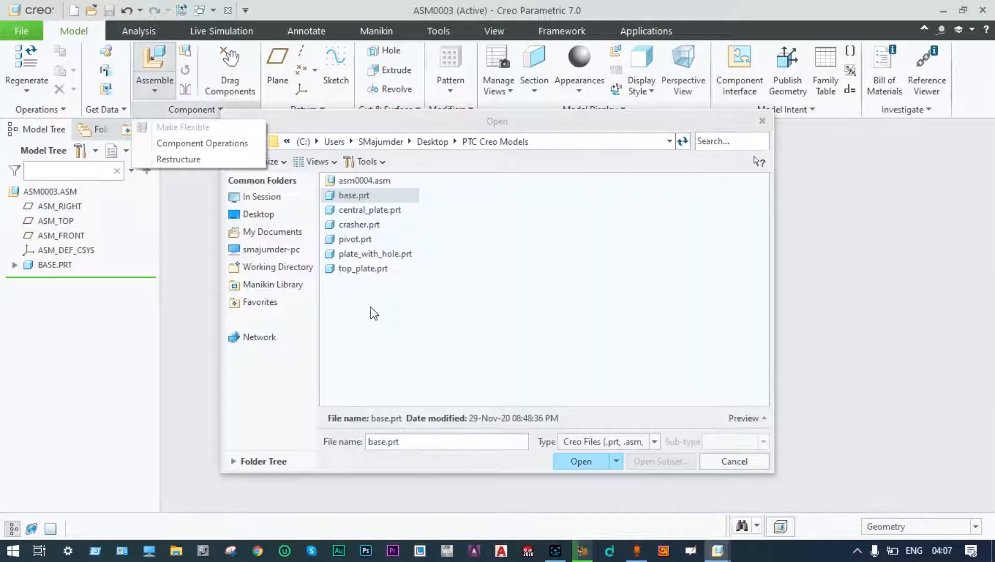
double_click(370, 255)
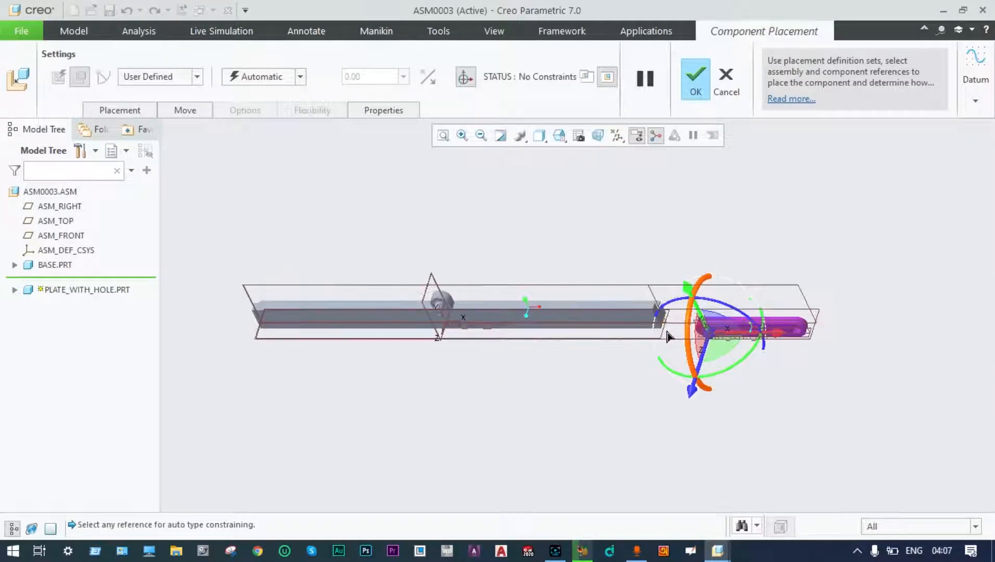
left_click_drag(712, 340, 439, 278)
scroll(470, 290, "down", 3)
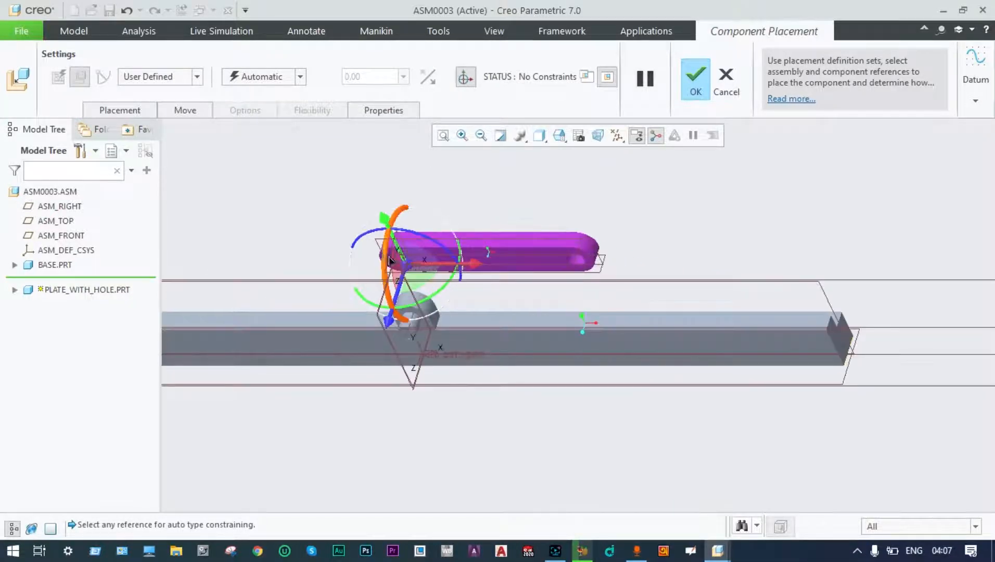
scroll(385, 346, "down", 1)
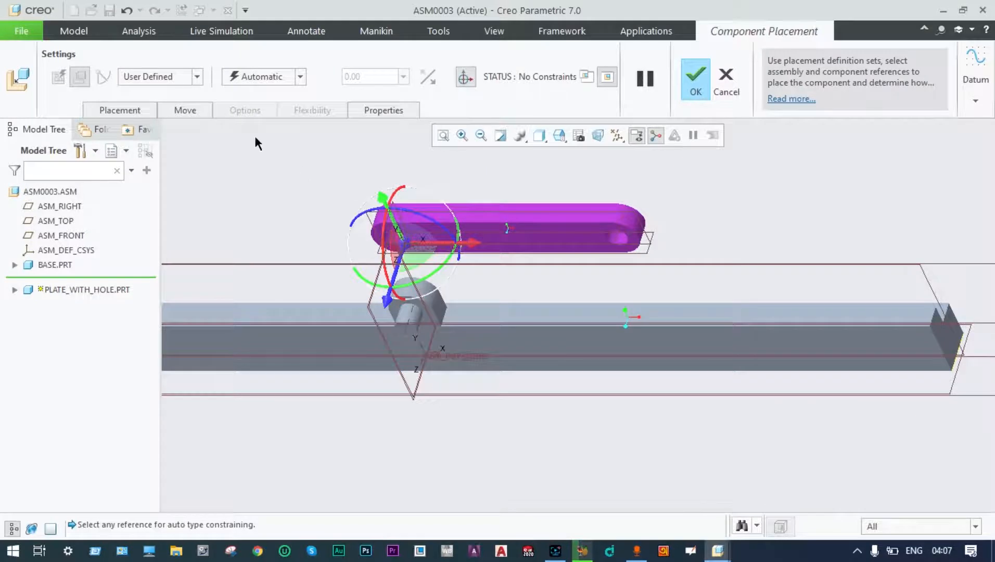
left_click(196, 78)
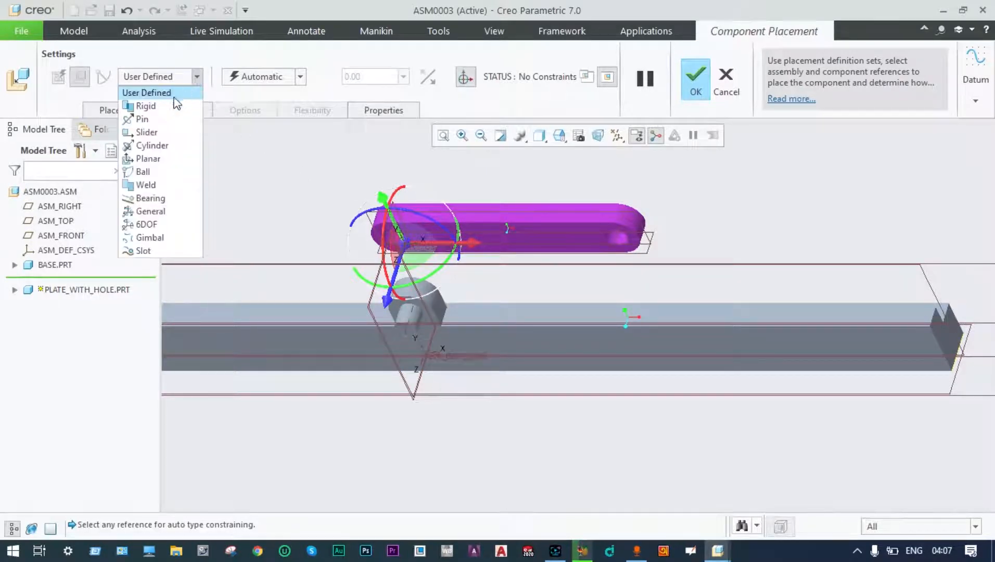
left_click(143, 118)
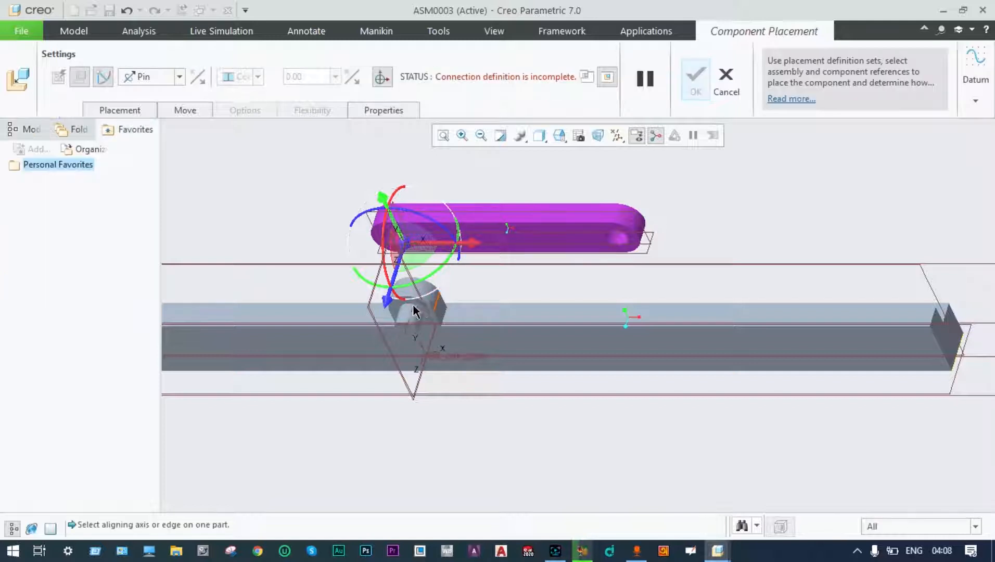
Pin the plate's hole and face to the boss, swing the arm upright, and confirm.
scroll(408, 307, "up", 4)
left_click(407, 319)
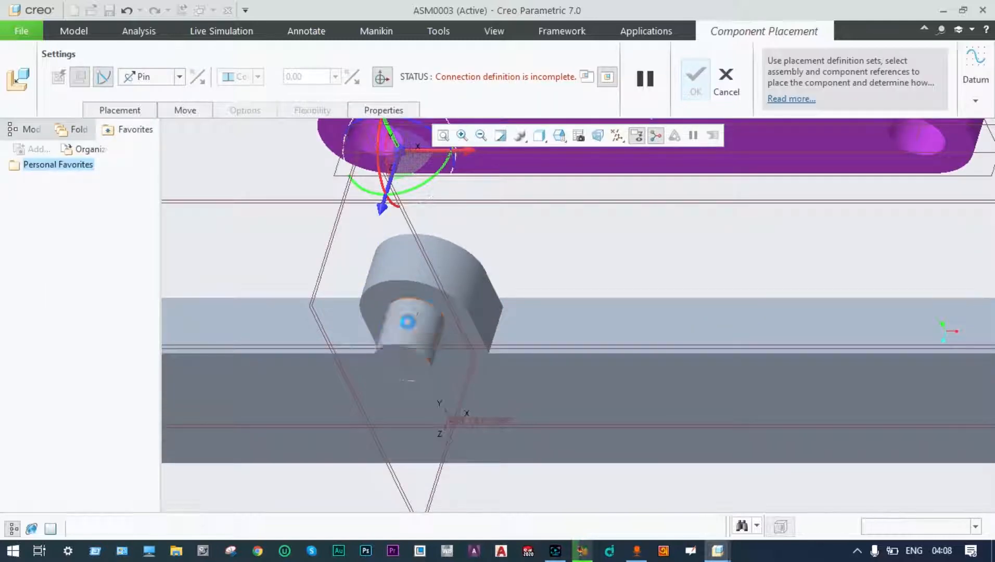
left_click(364, 146)
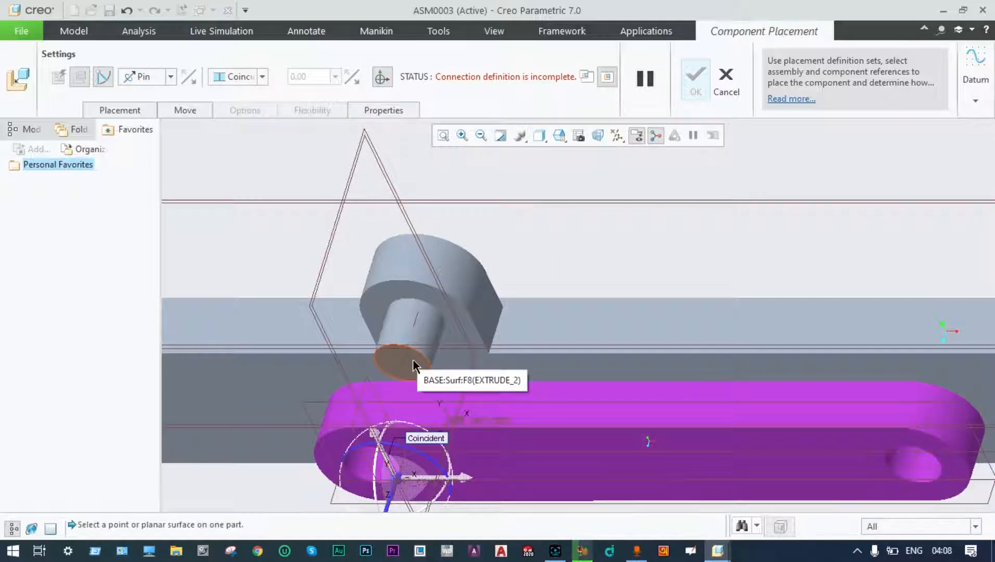
left_click(412, 365)
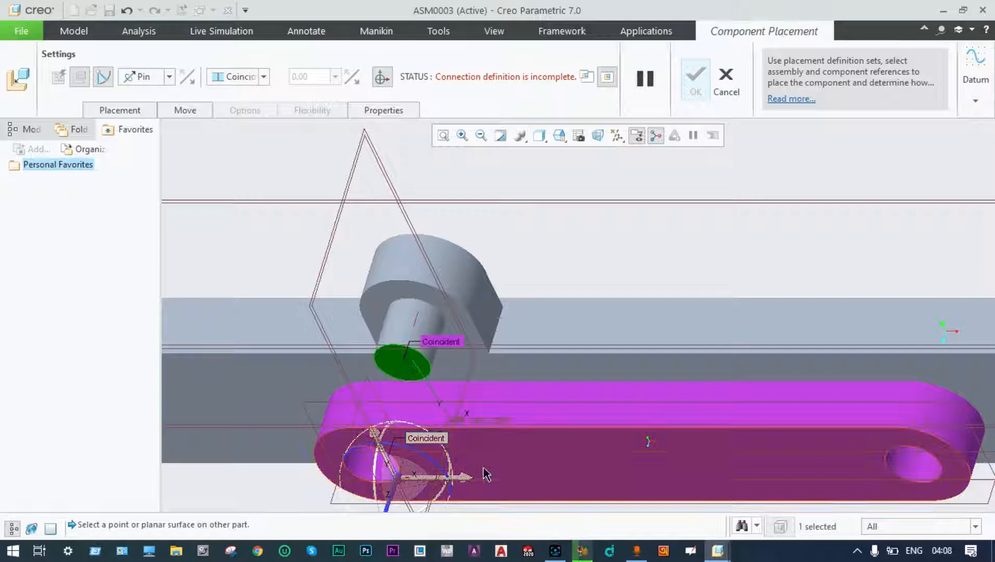
left_click(340, 444)
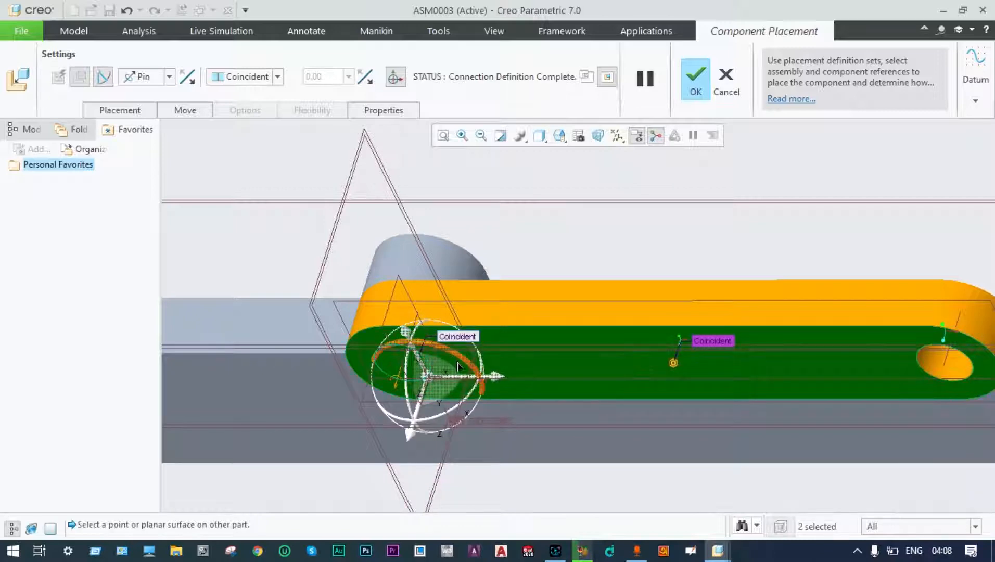
left_click_drag(461, 365, 428, 317)
scroll(761, 298, "up", 5)
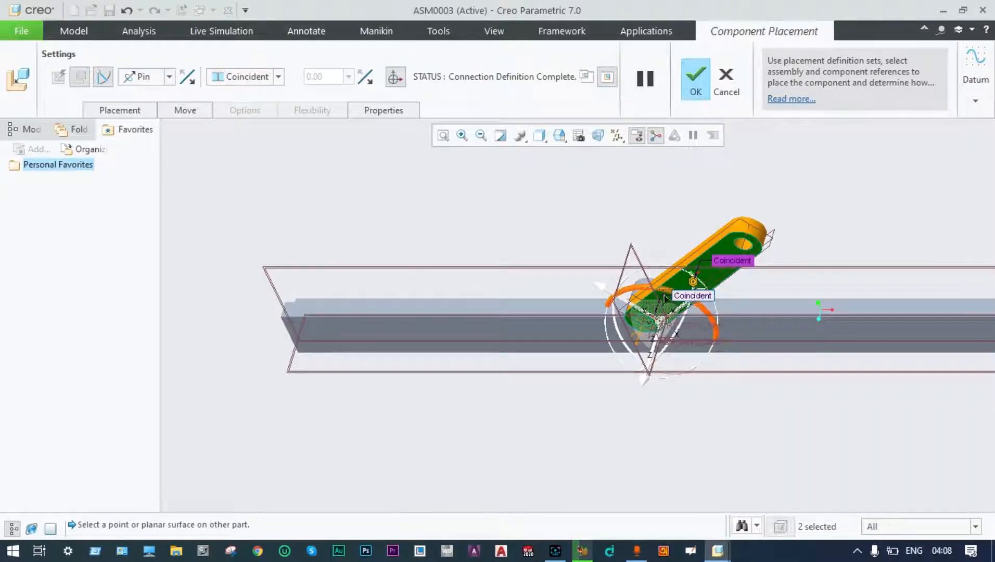
left_click_drag(664, 294, 680, 281)
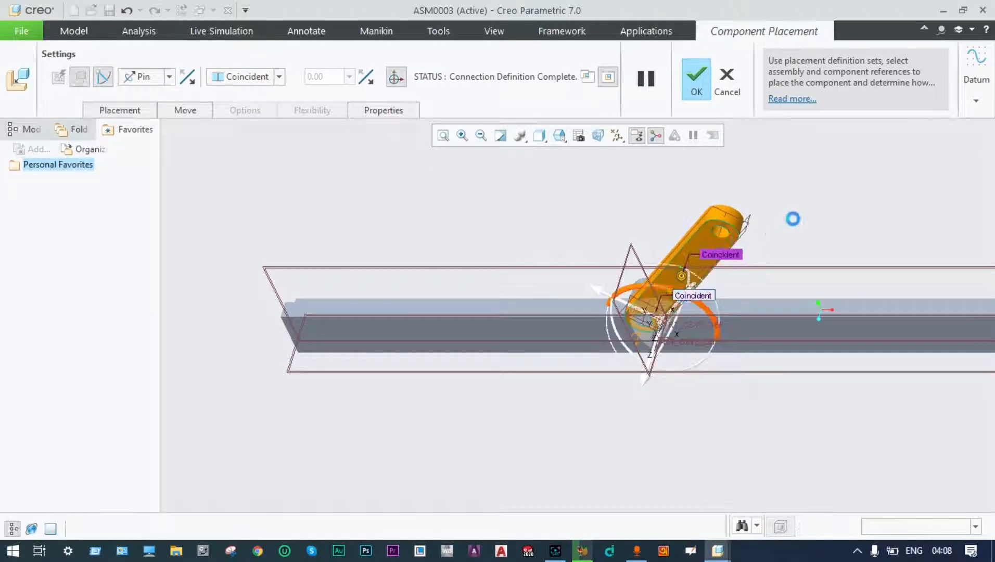
left_click(696, 76)
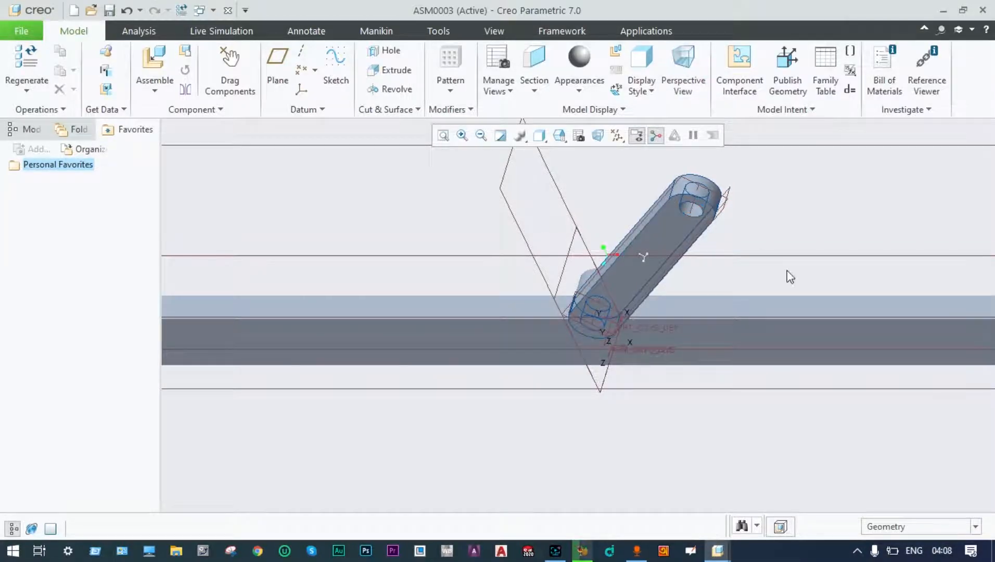
Load a second plate_with_hole.prt above the angled link with a Pin connection.
left_click(159, 90)
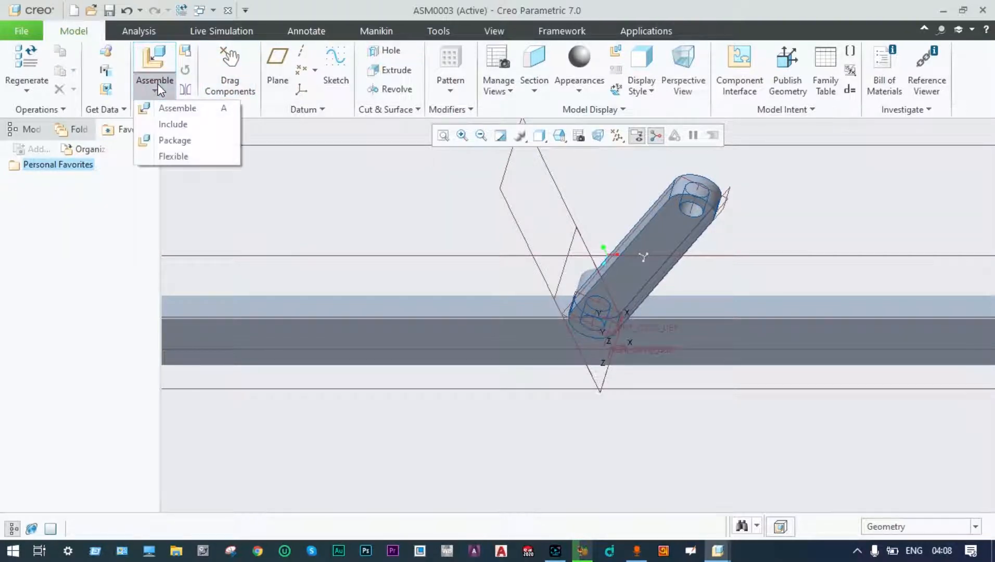
left_click(171, 108)
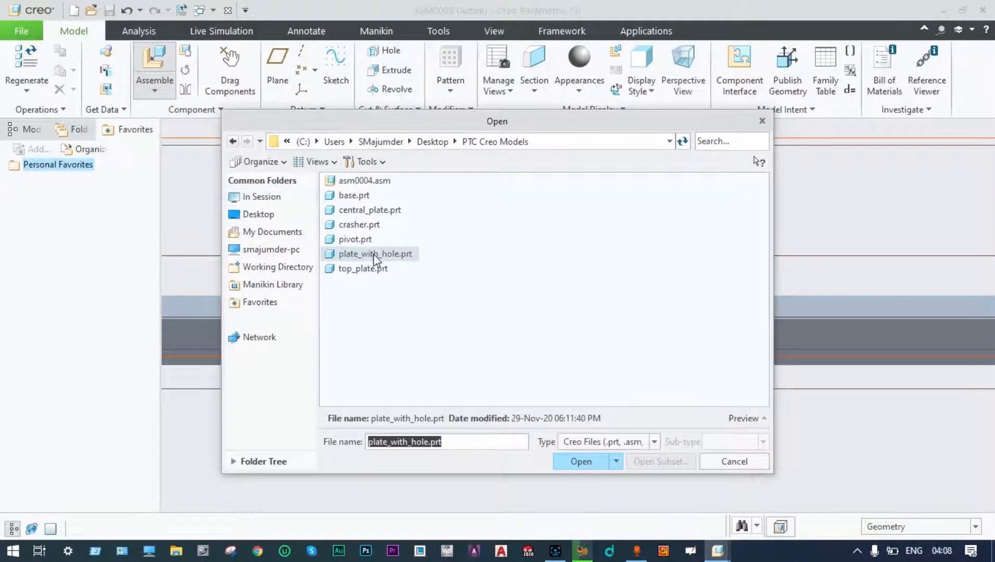
left_click(374, 255)
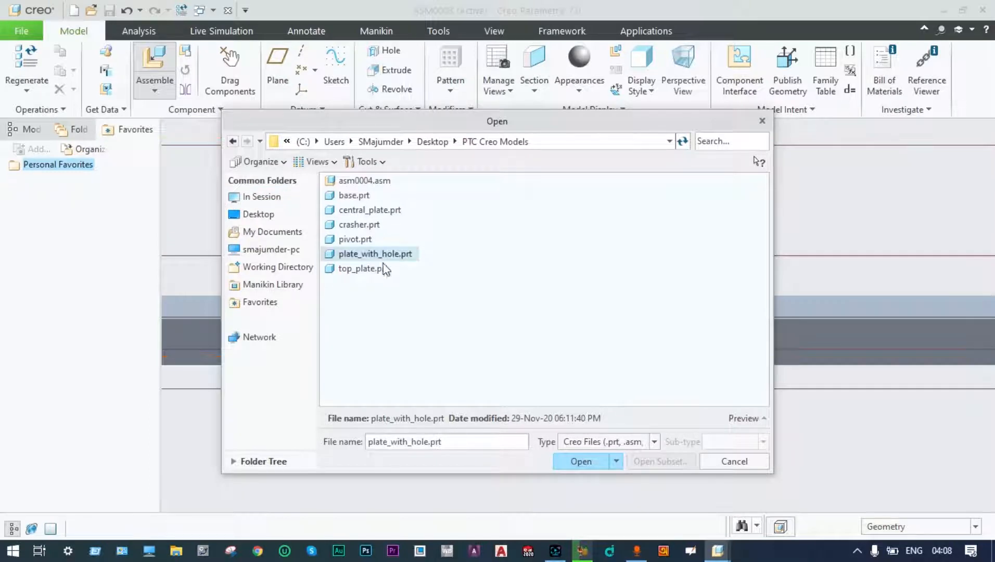
left_click(580, 461)
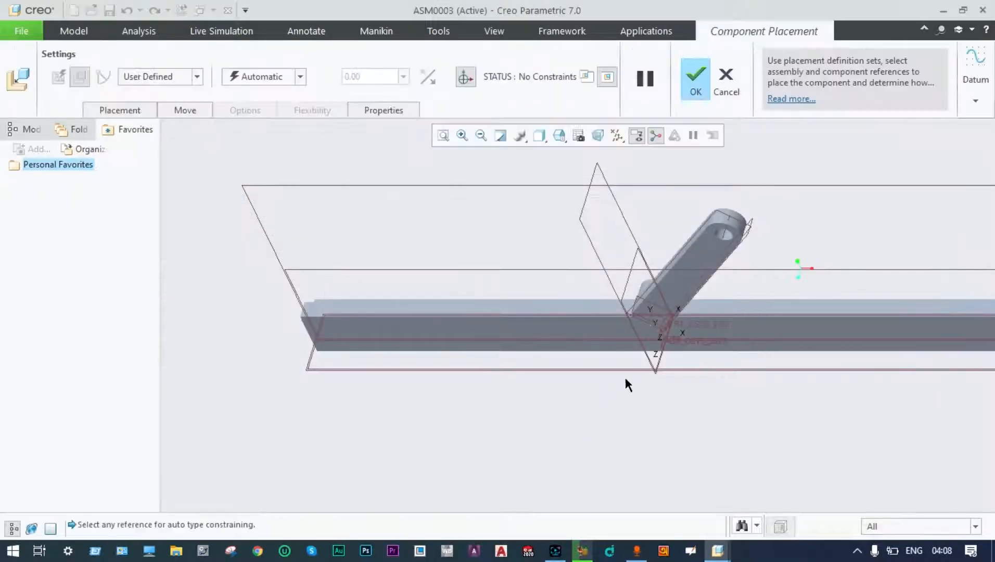
scroll(650, 365, "up", 2)
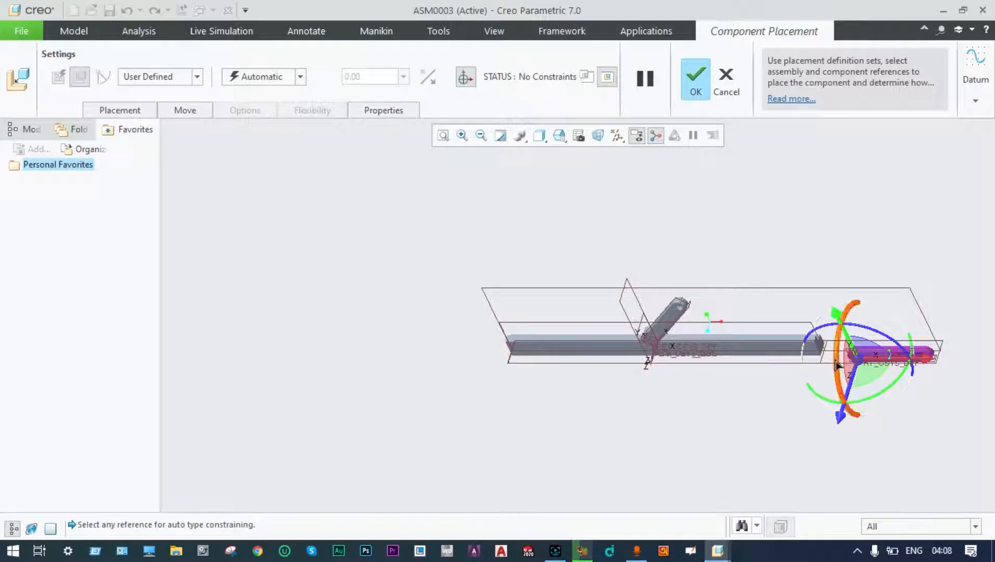
left_click_drag(861, 361, 705, 290)
scroll(705, 290, "down", 1)
scroll(705, 291, "down", 5)
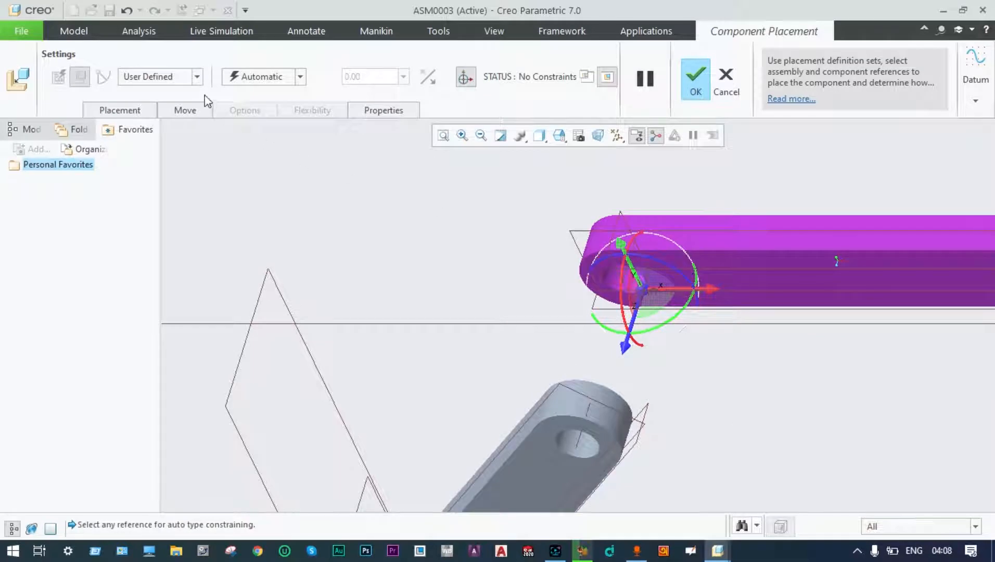
left_click(197, 78)
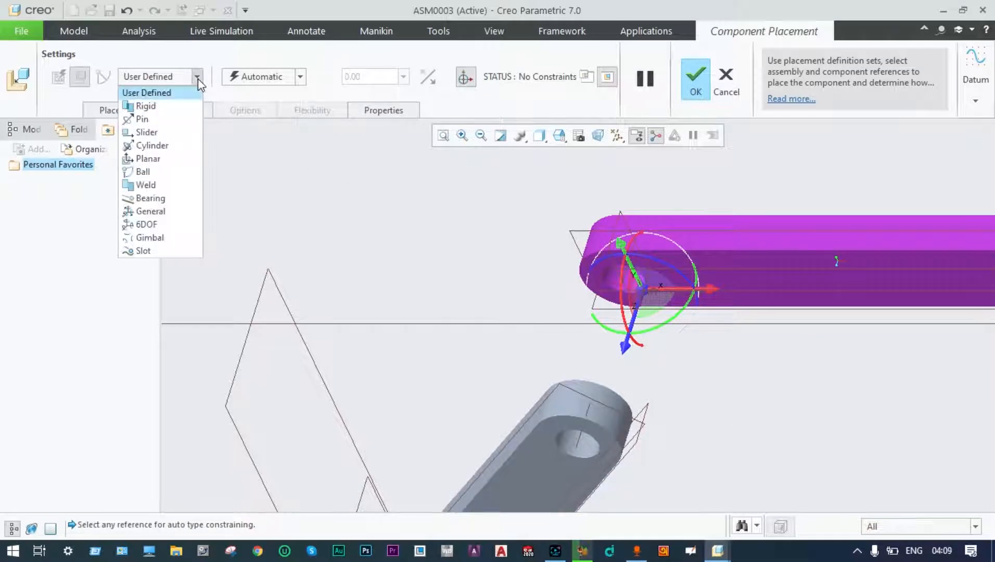
left_click(150, 119)
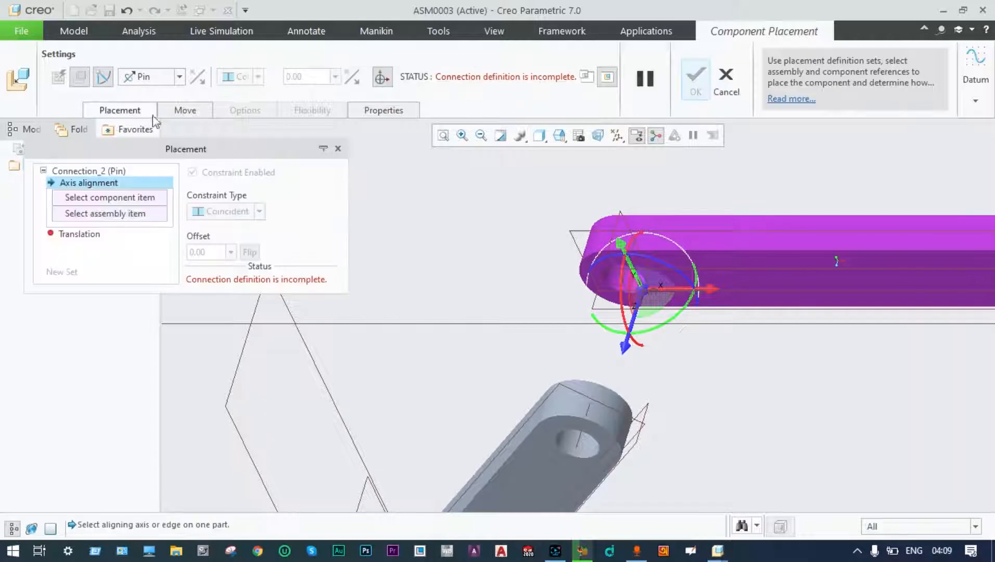
Align the two holes and side faces, swing the plate clockwise, and confirm.
left_click(582, 453)
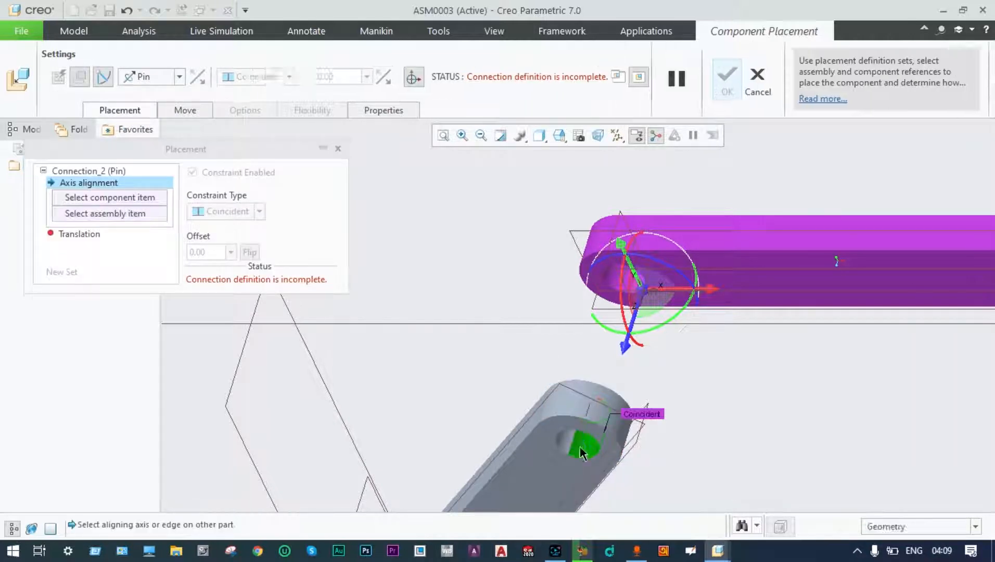
left_click(613, 285)
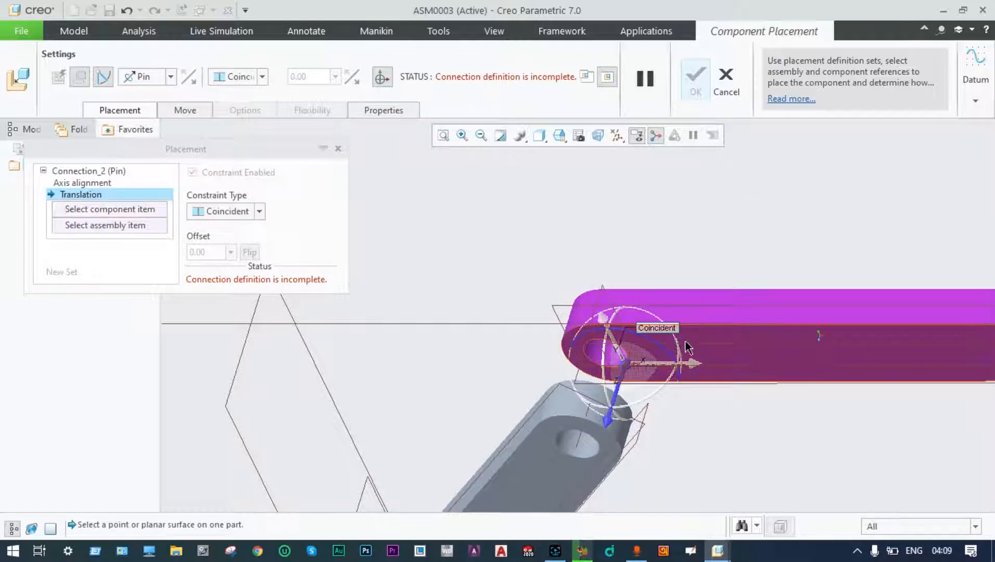
left_click(718, 339)
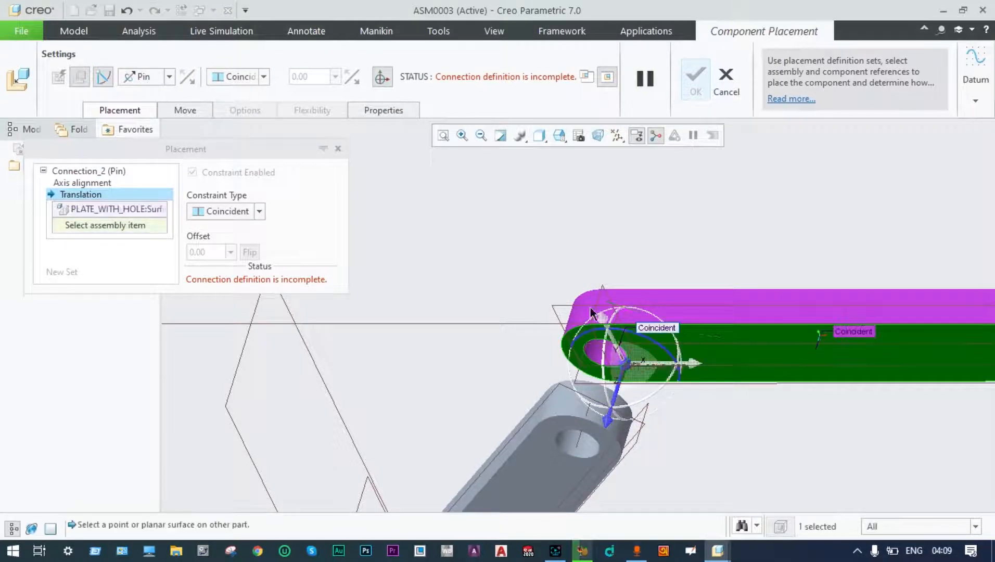
middle_click_drag(514, 269, 531, 328)
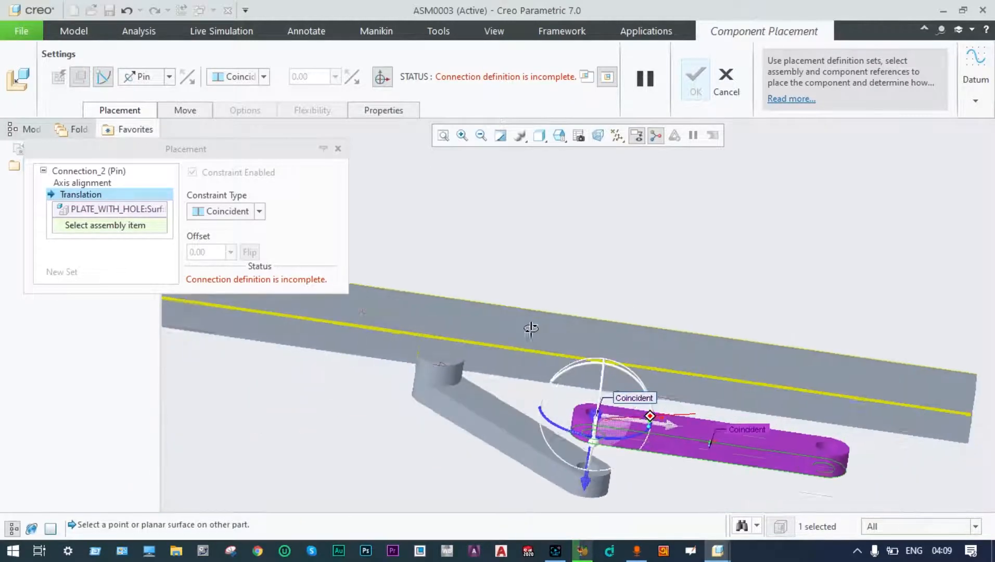
left_click(505, 413)
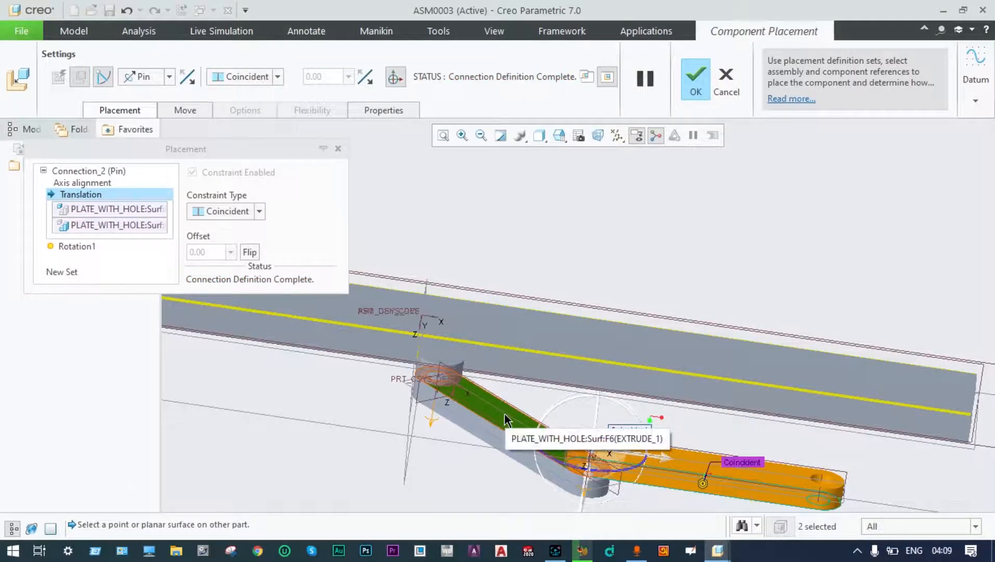
middle_click_drag(472, 472, 497, 388)
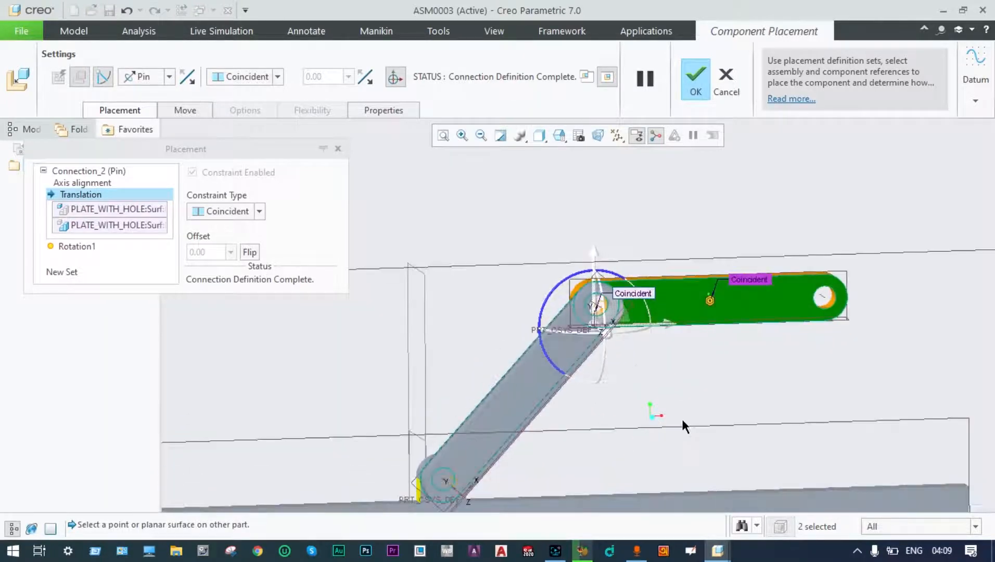
scroll(652, 394, "down", 3)
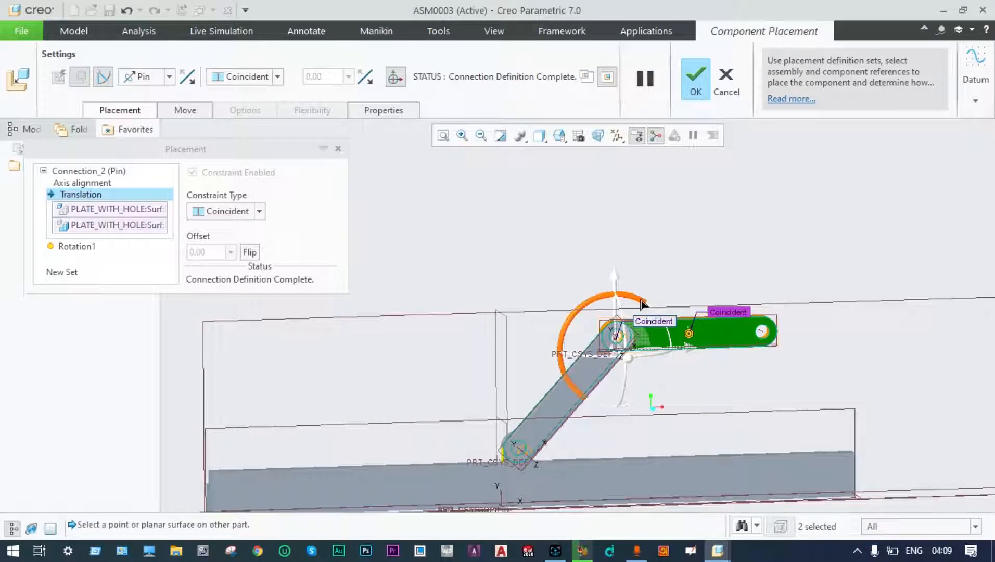
left_click_drag(647, 306, 676, 320)
scroll(707, 343, "down", 1)
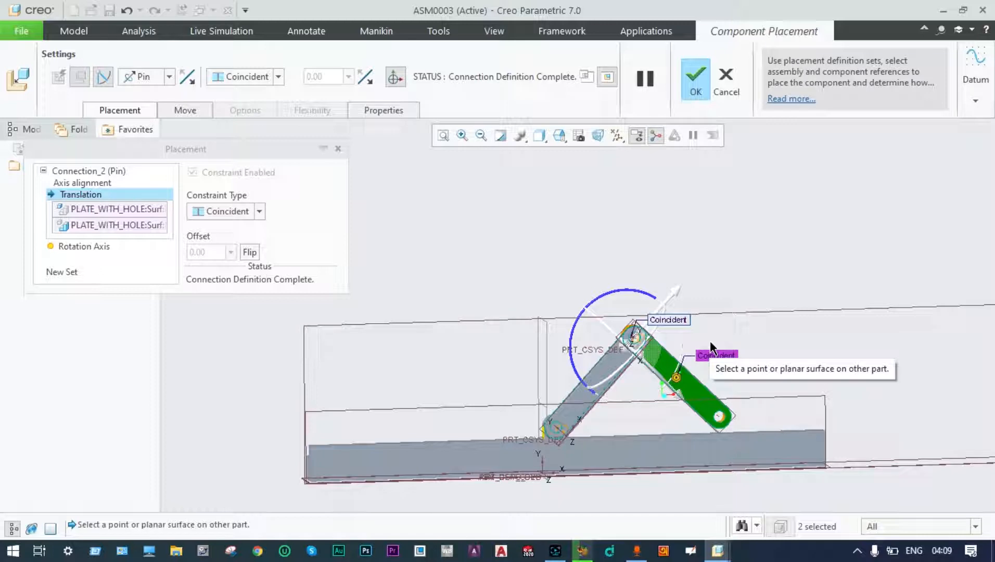
left_click(699, 79)
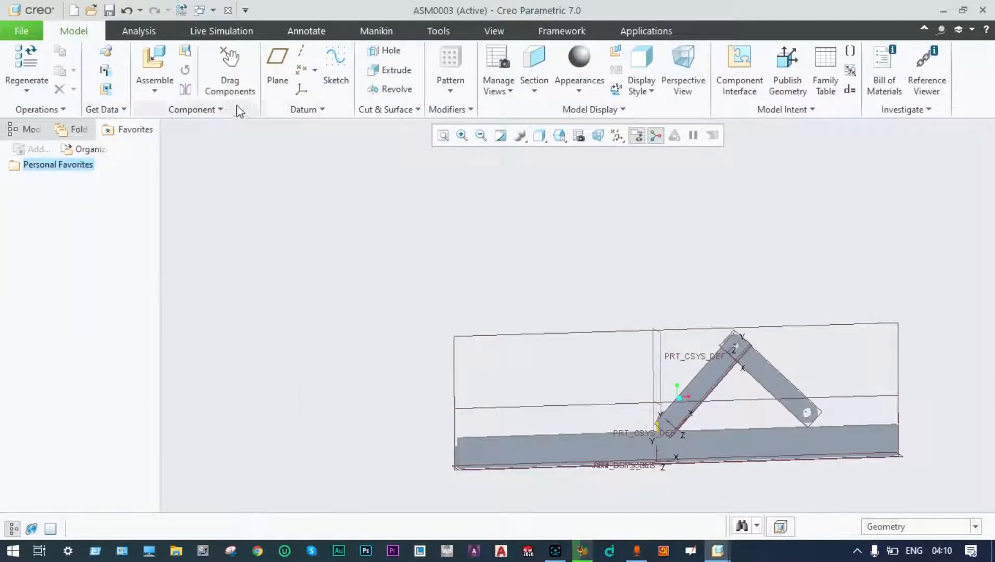
Load central_plate.prt near the link's top joint and set a Pin connection.
left_click(154, 92)
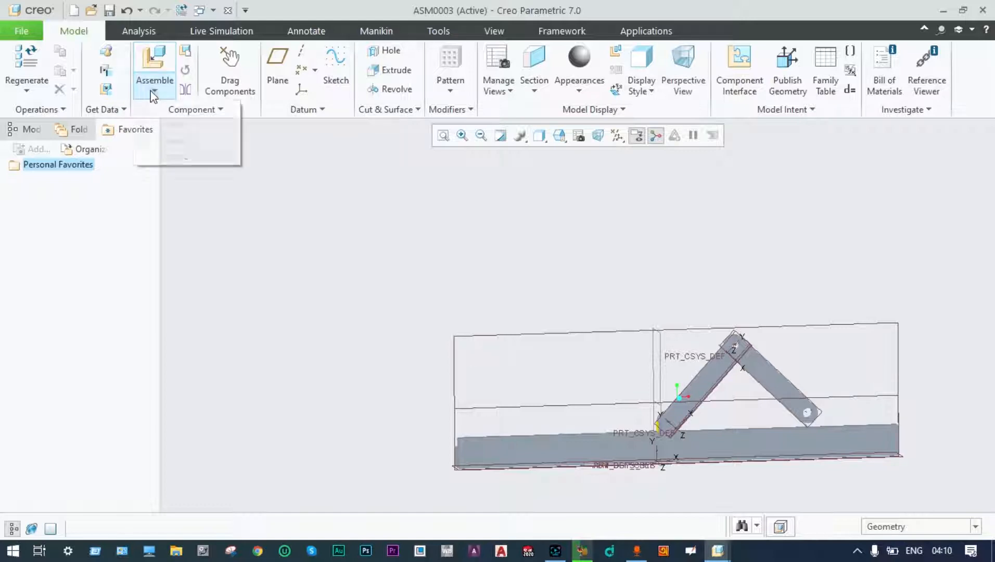
left_click(150, 107)
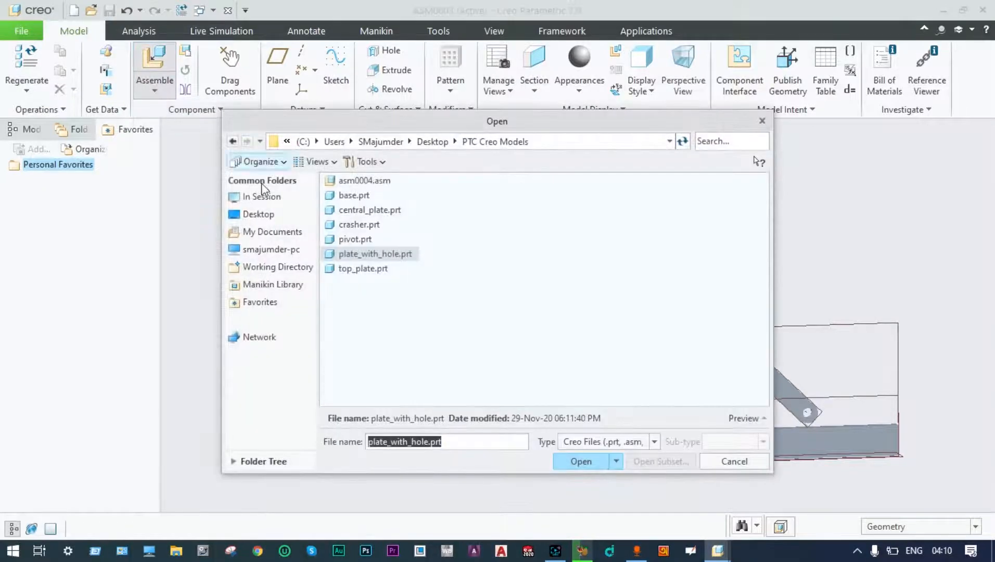
left_click(367, 211)
left_click(582, 461)
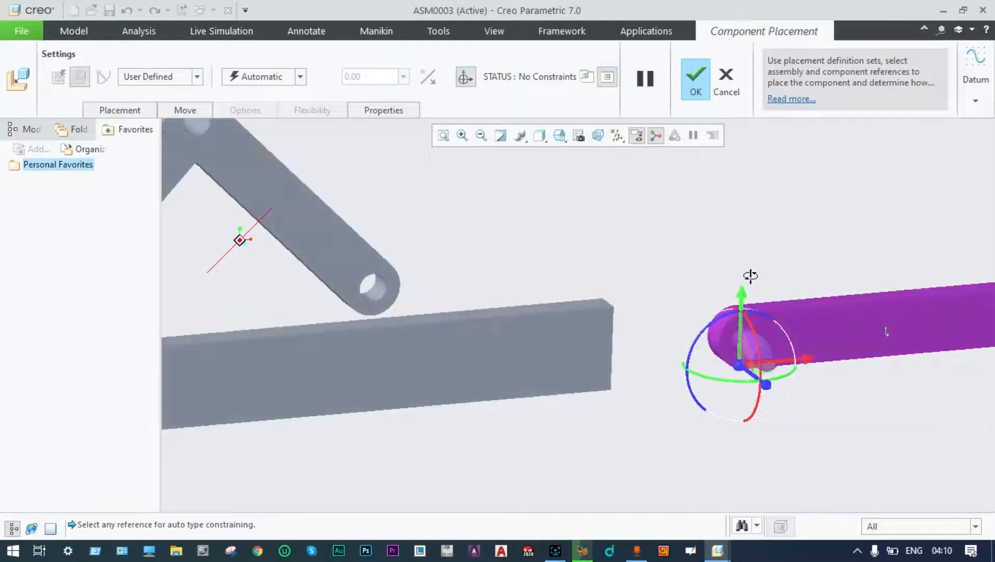
left_click_drag(740, 367, 365, 208)
scroll(516, 264, "up", 3)
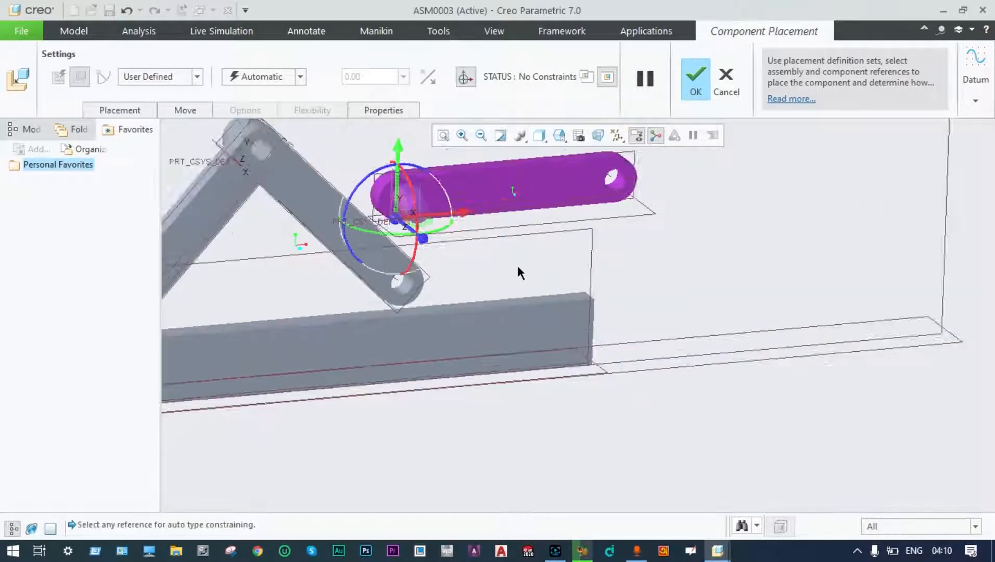
scroll(395, 177, "down", 3)
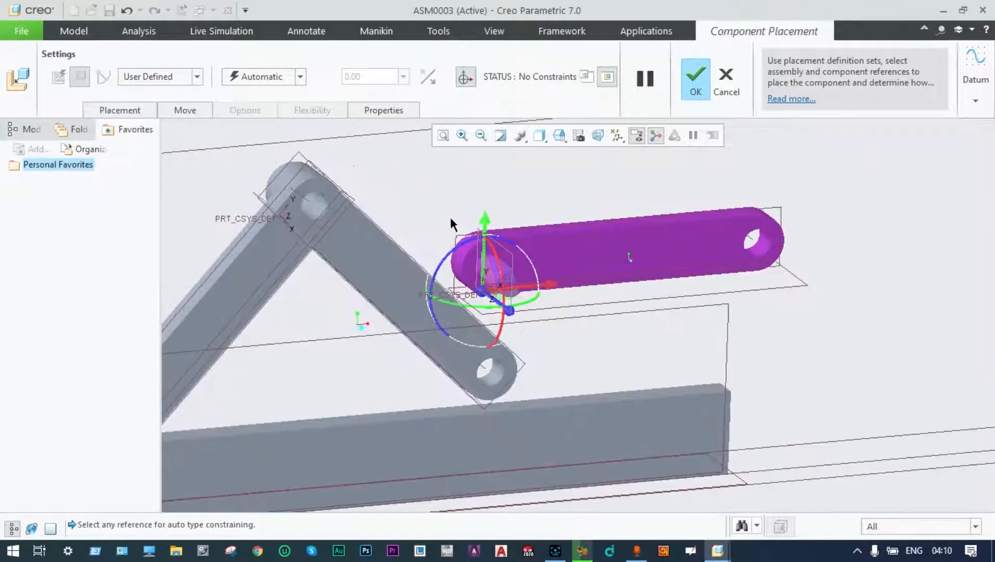
left_click_drag(484, 288, 362, 184)
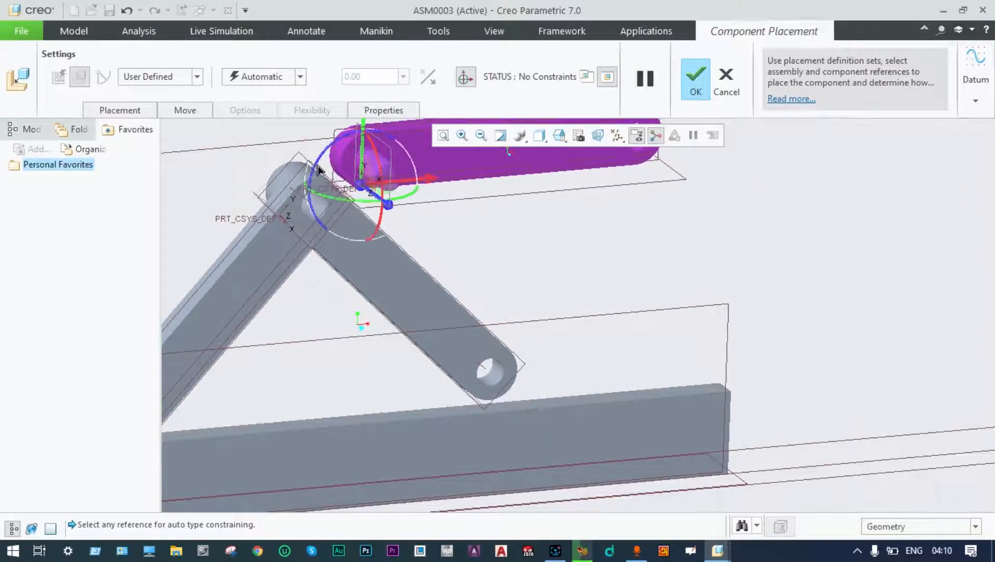
scroll(296, 160, "down", 3)
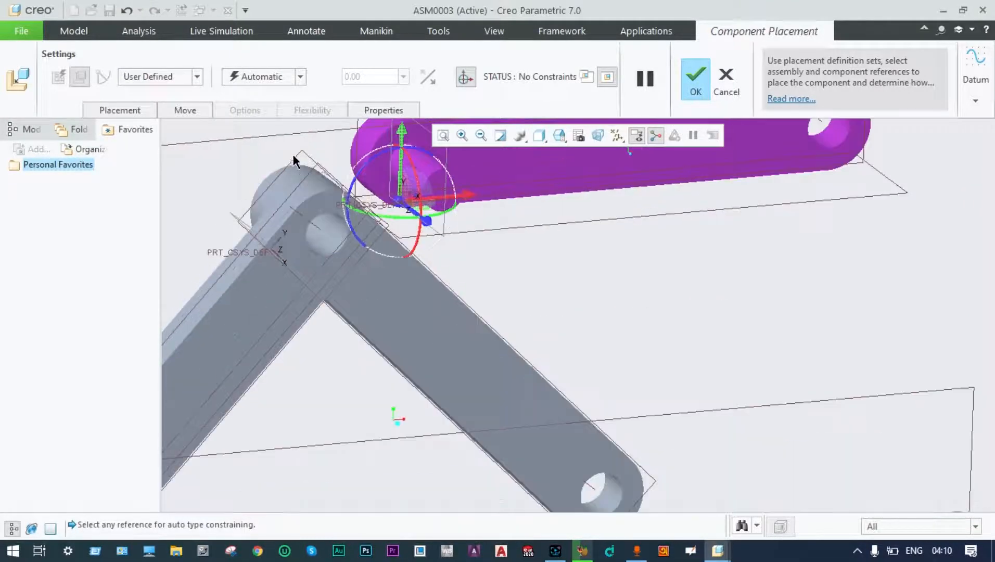
left_click(198, 78)
left_click(165, 117)
Align the link's top hole and face with the central plate, swing it up steeply, and confirm.
left_click(327, 247)
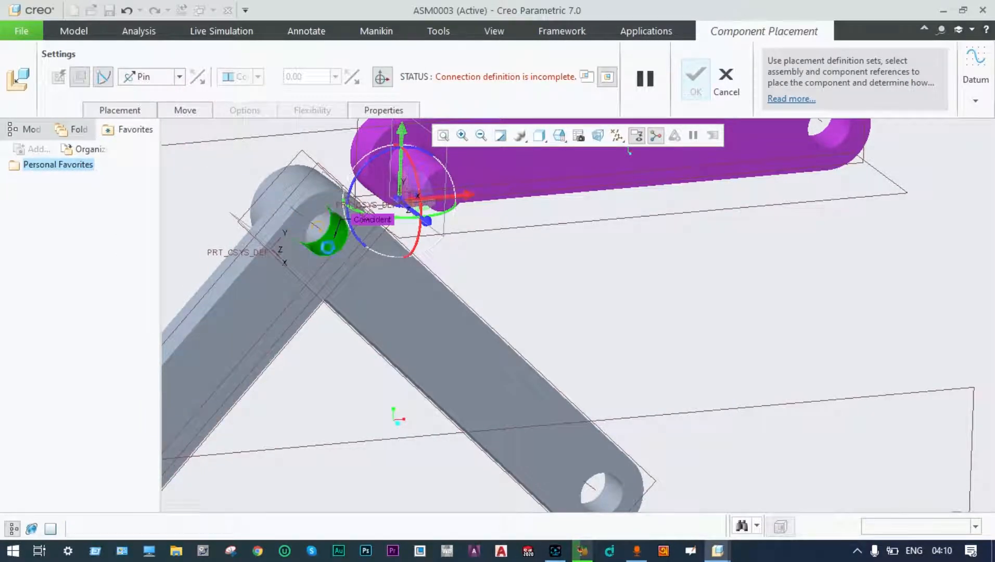
left_click(435, 175)
scroll(435, 175, "down", 2)
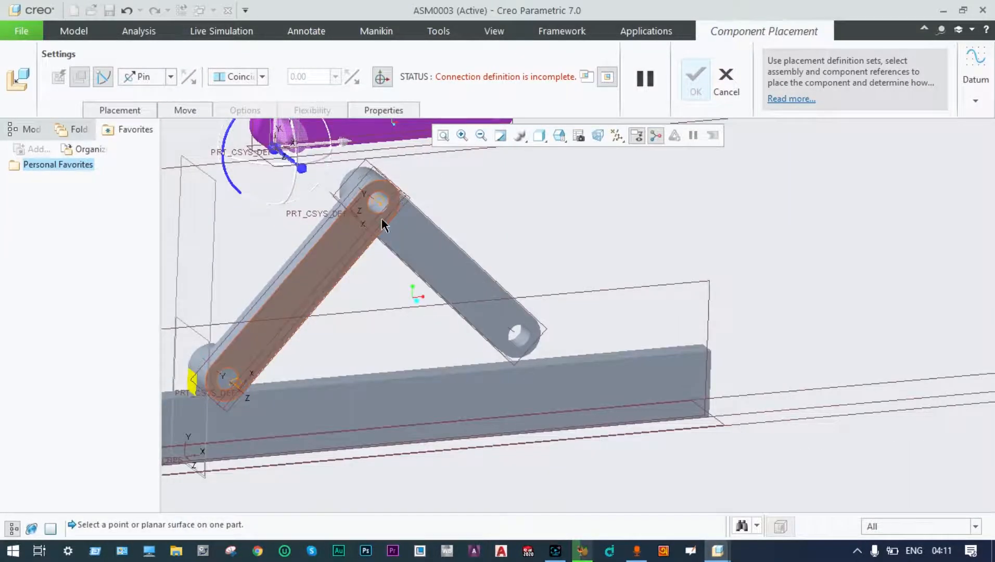
left_click(348, 235)
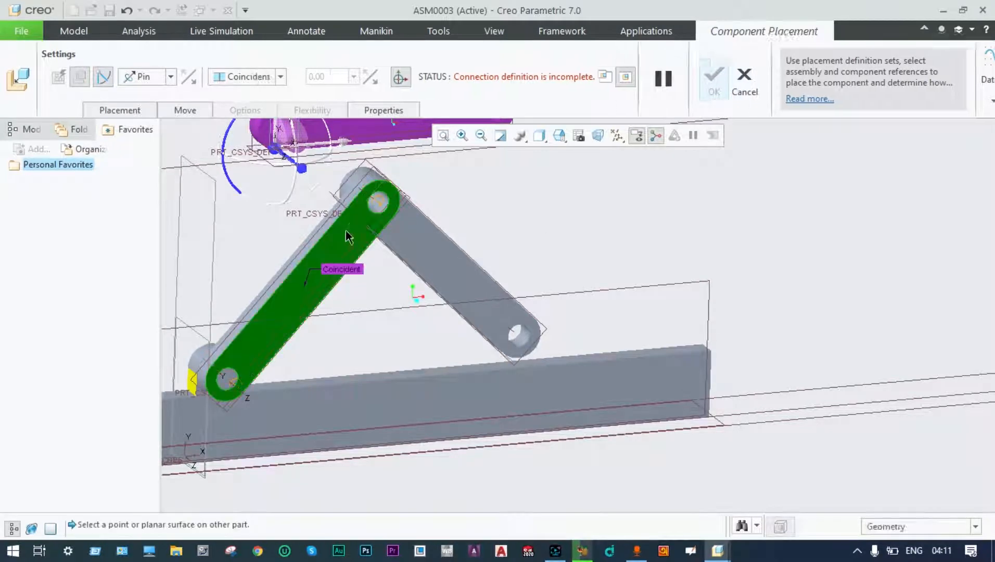
scroll(365, 190, "down", 2)
scroll(343, 165, "up", 3)
scroll(333, 168, "up", 4)
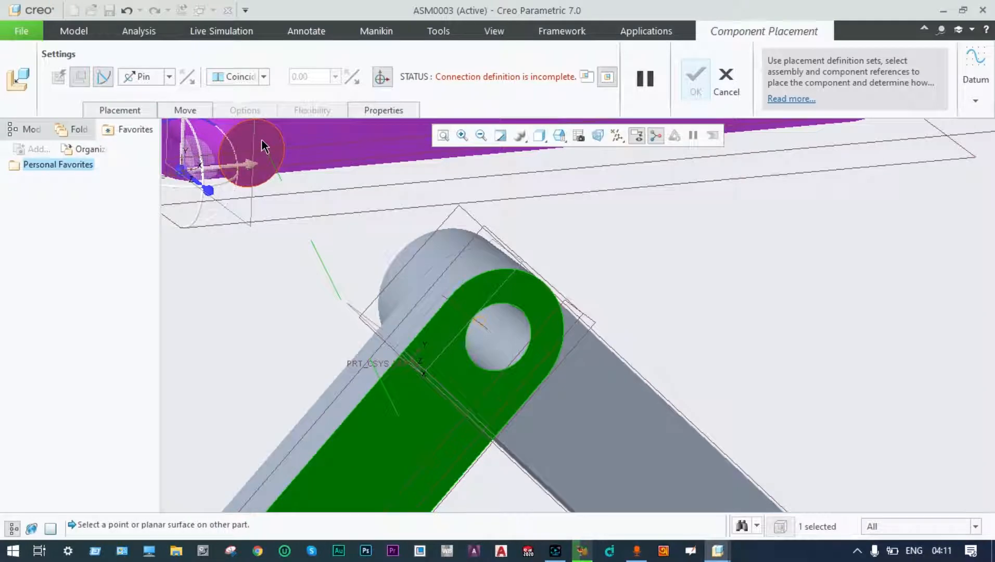
left_click(262, 141)
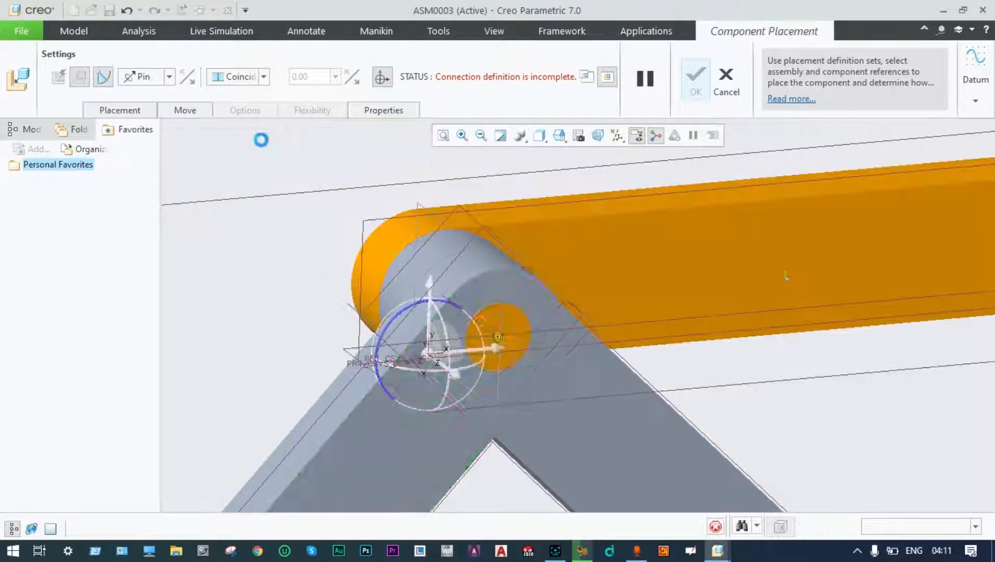
scroll(395, 179, "down", 4)
scroll(397, 183, "down", 3)
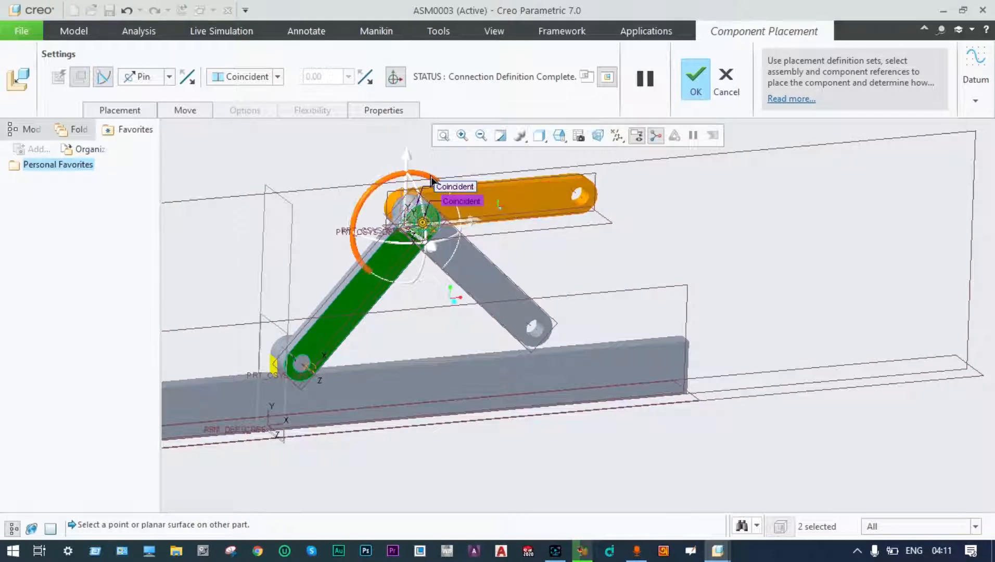
left_click_drag(432, 180, 431, 178)
left_click_drag(406, 182, 375, 195, "ctrl+alt")
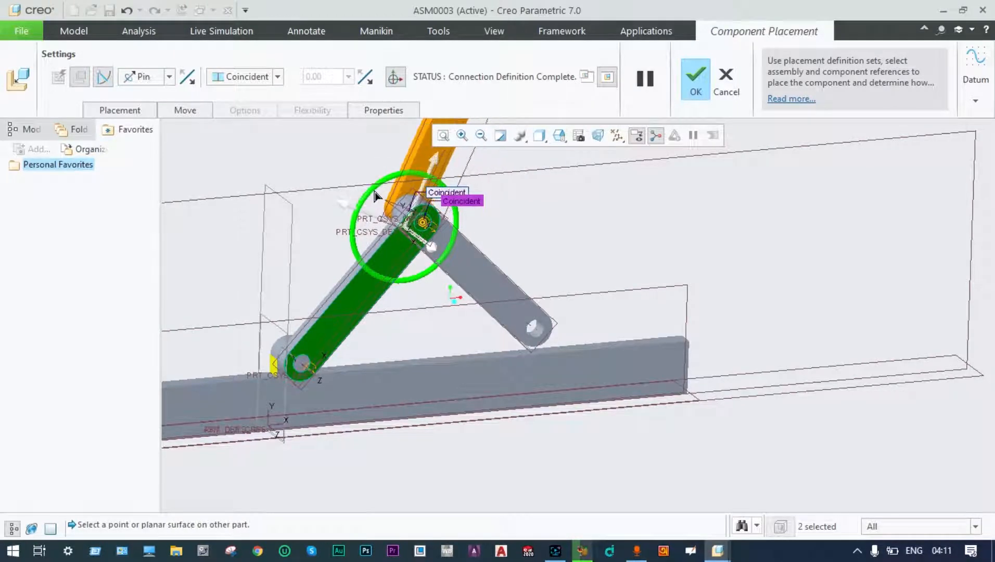
scroll(550, 218, "down", 3)
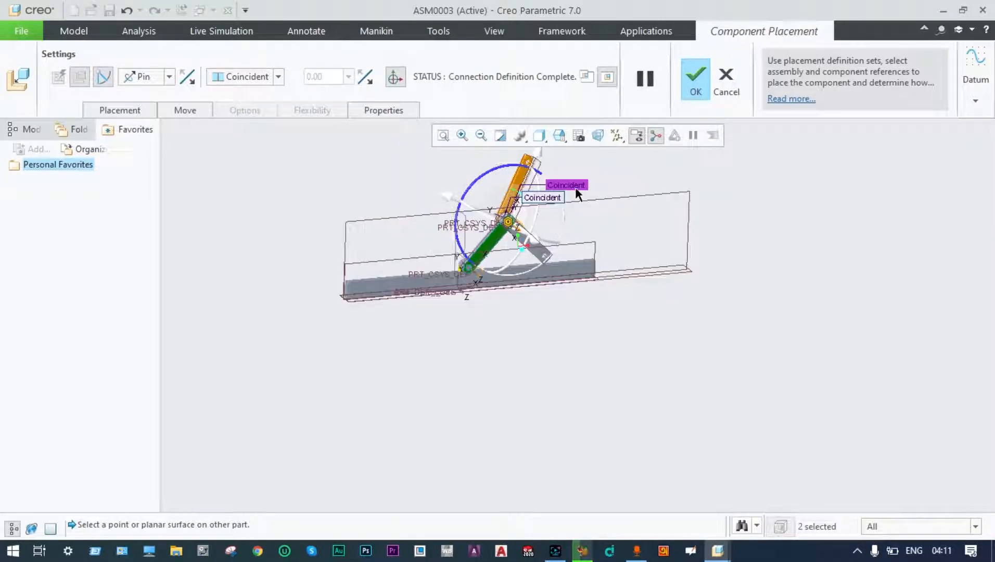
scroll(623, 150, "up", 1)
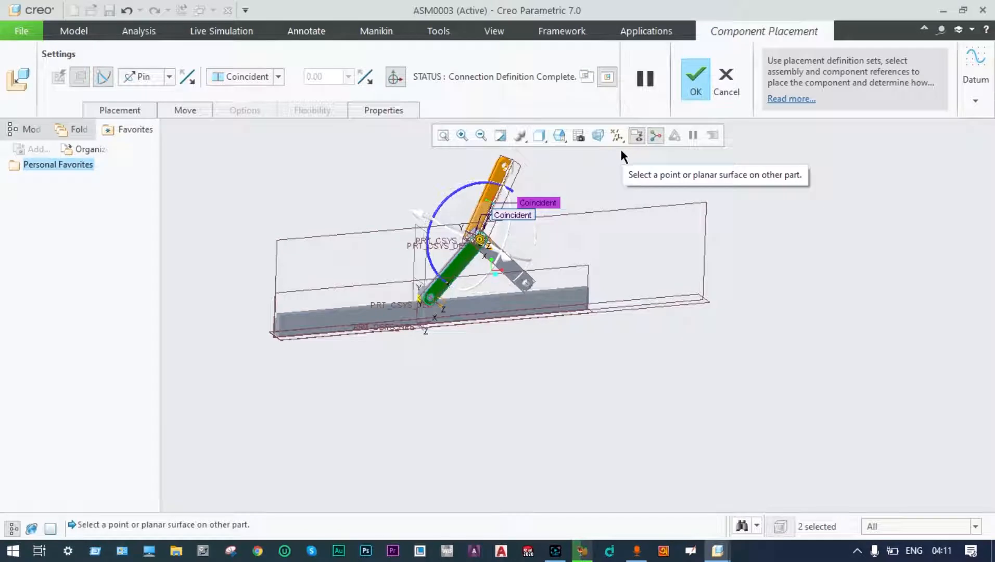
left_click(697, 81)
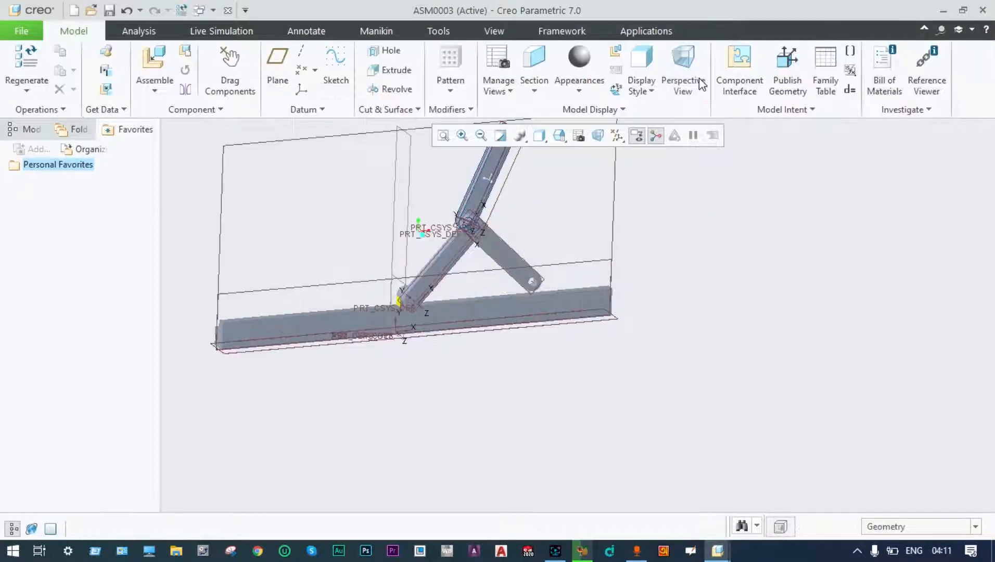
Load top_plate.prt and drag it up beside the link arm's top end.
scroll(555, 213, "down", 2)
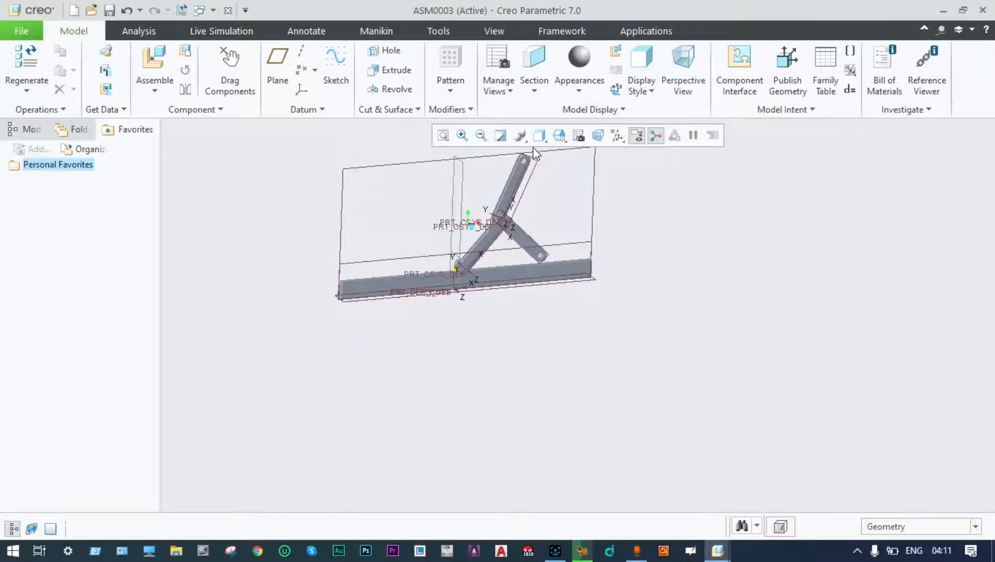
scroll(523, 164, "up", 5)
scroll(522, 165, "up", 2)
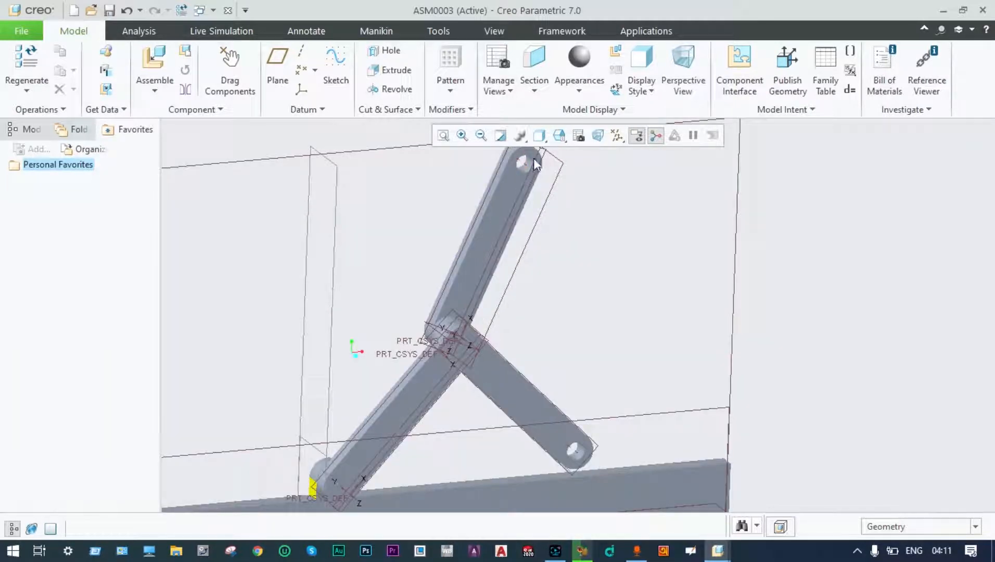
left_click(154, 91)
left_click(161, 109)
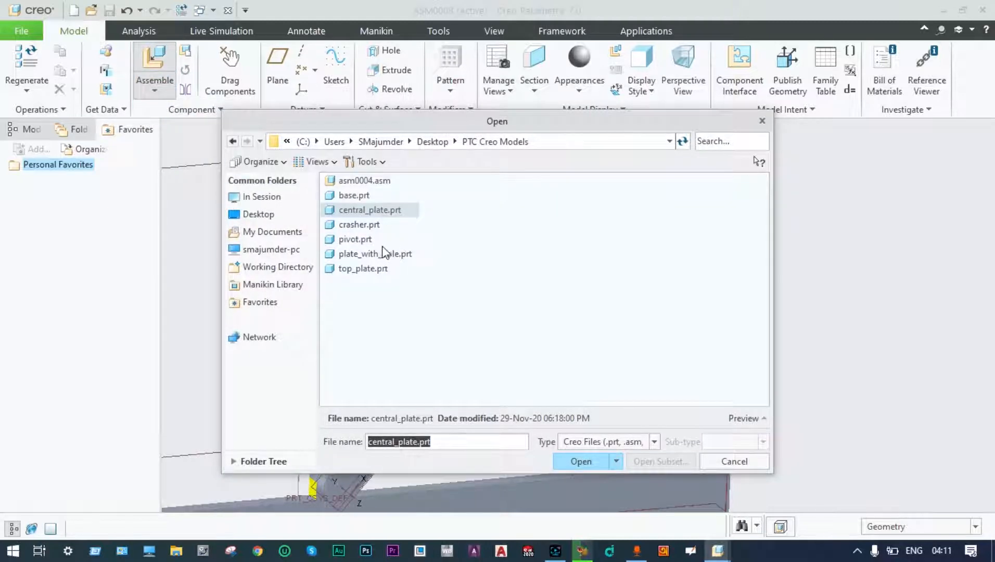
left_click(376, 269)
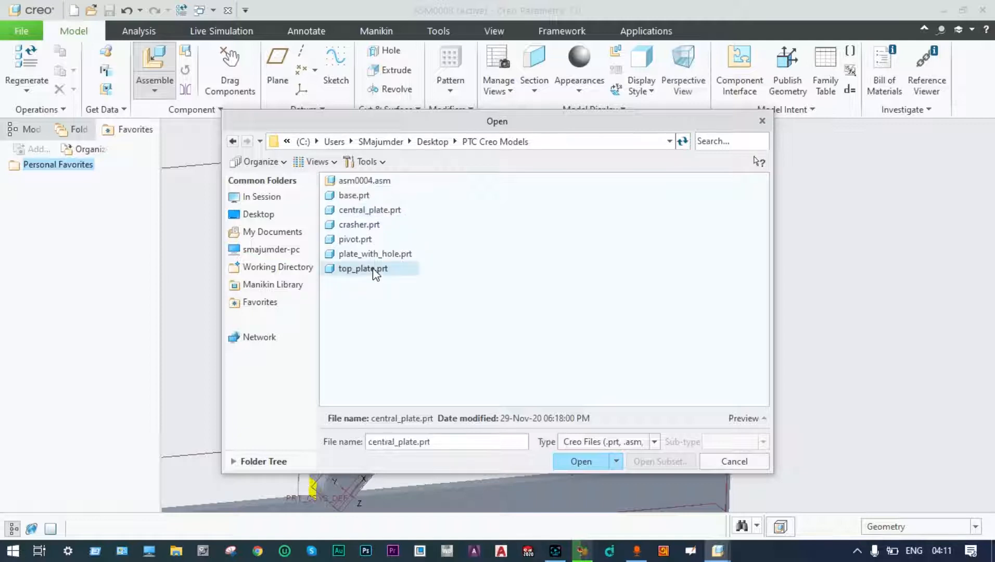
left_click(580, 461)
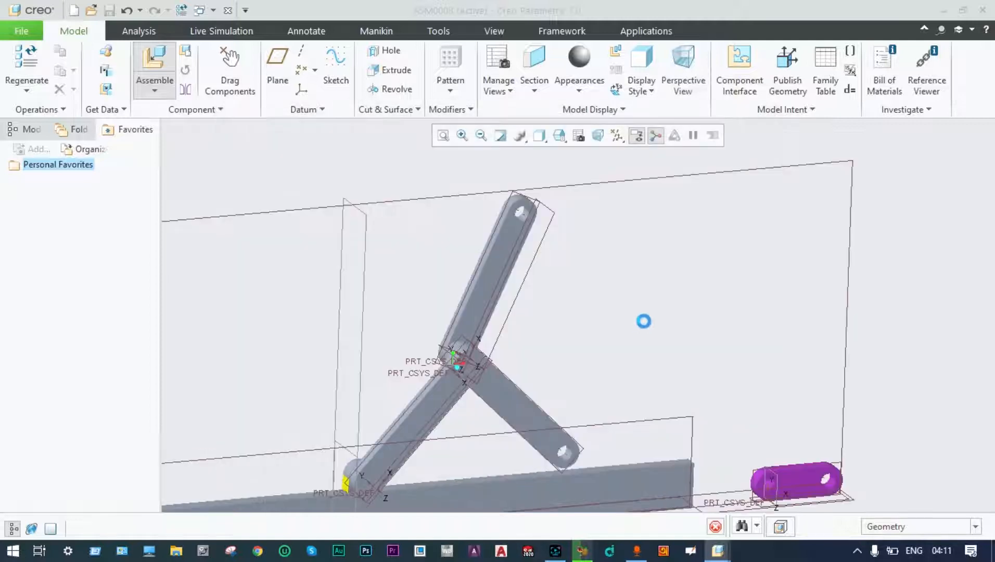
left_click_drag(767, 503, 538, 202)
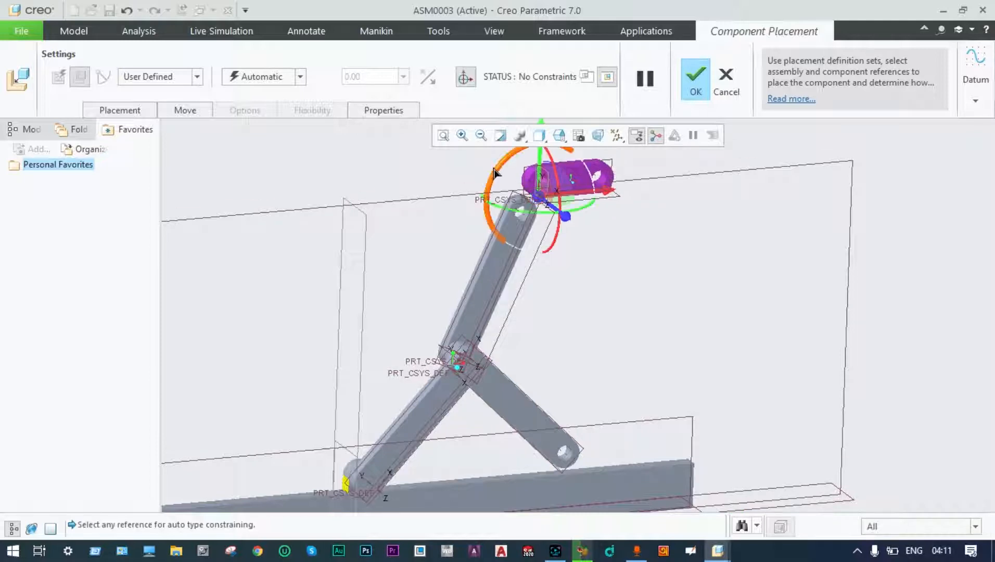
Pin top_plate to the link arm's hole and top face, rotate it upward, and confirm.
scroll(494, 176, "down", 5)
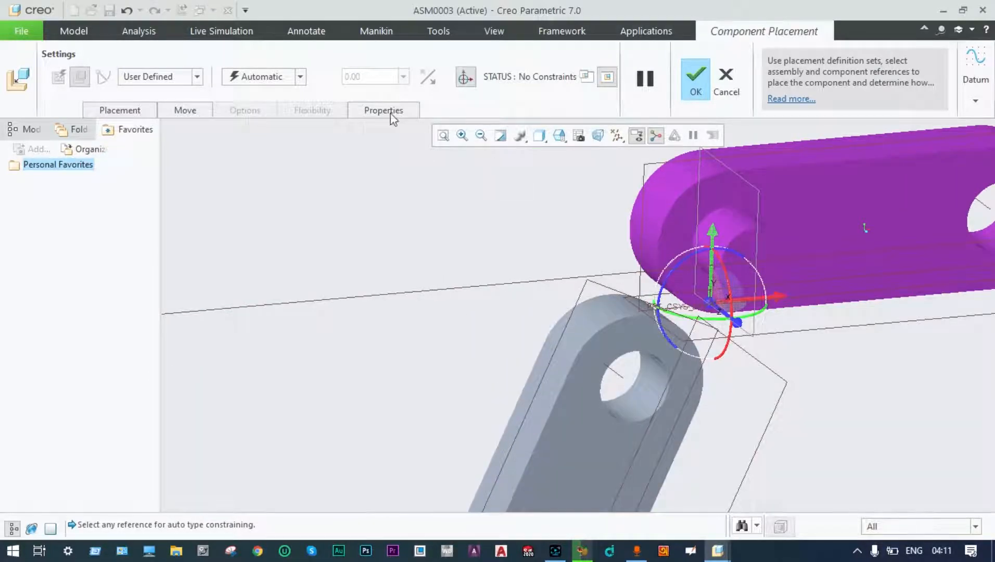
left_click(197, 77)
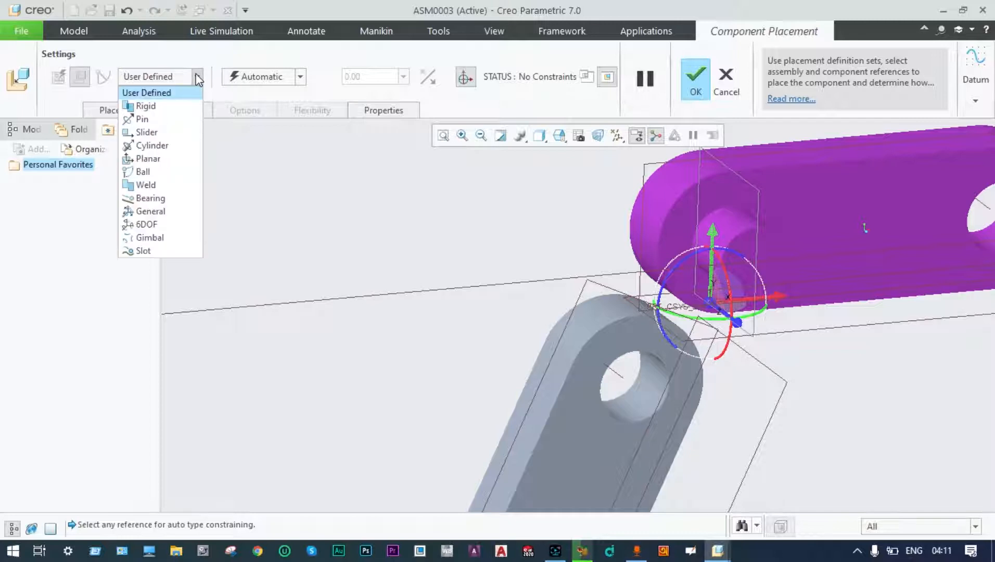
left_click(161, 121)
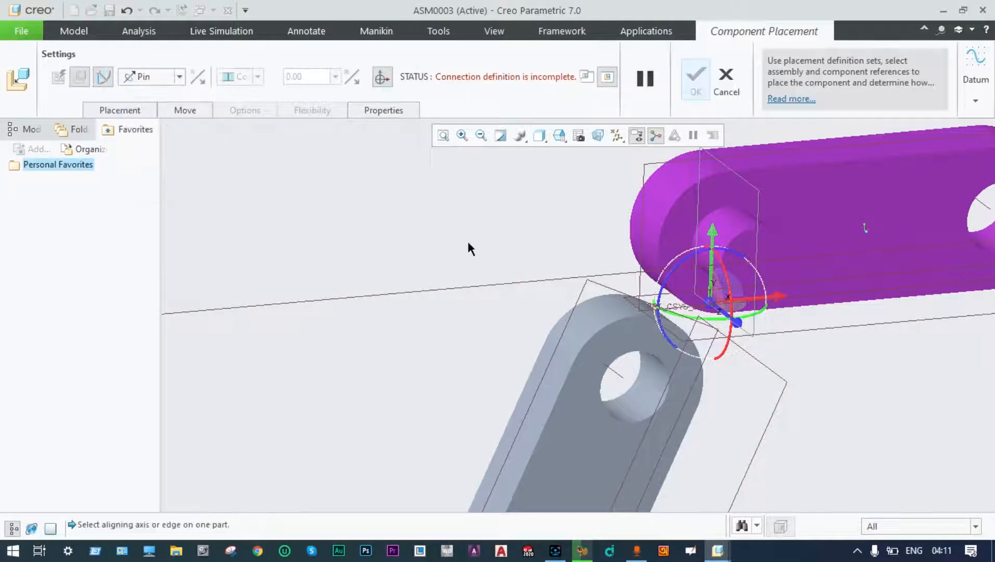
left_click(648, 404)
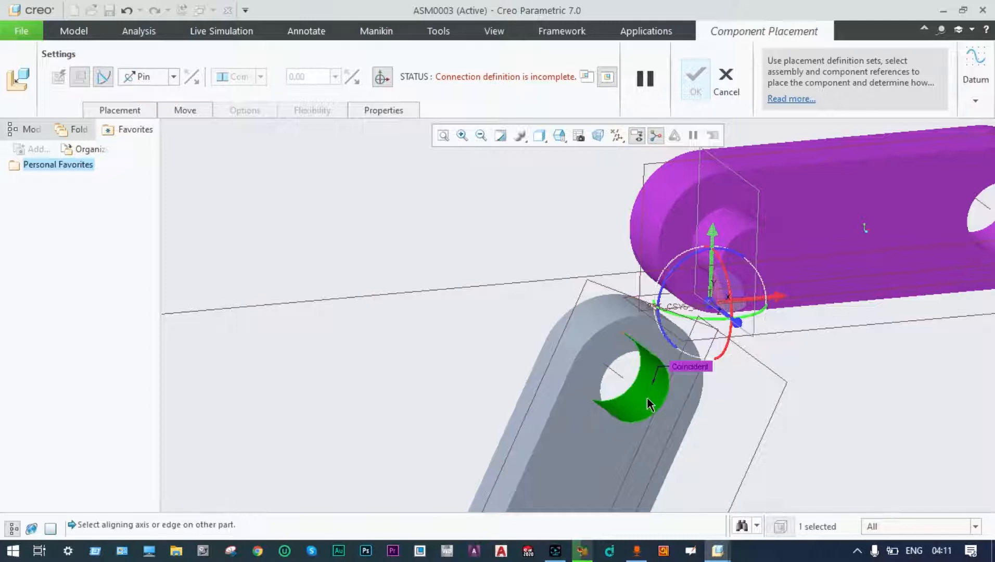
left_click(736, 230)
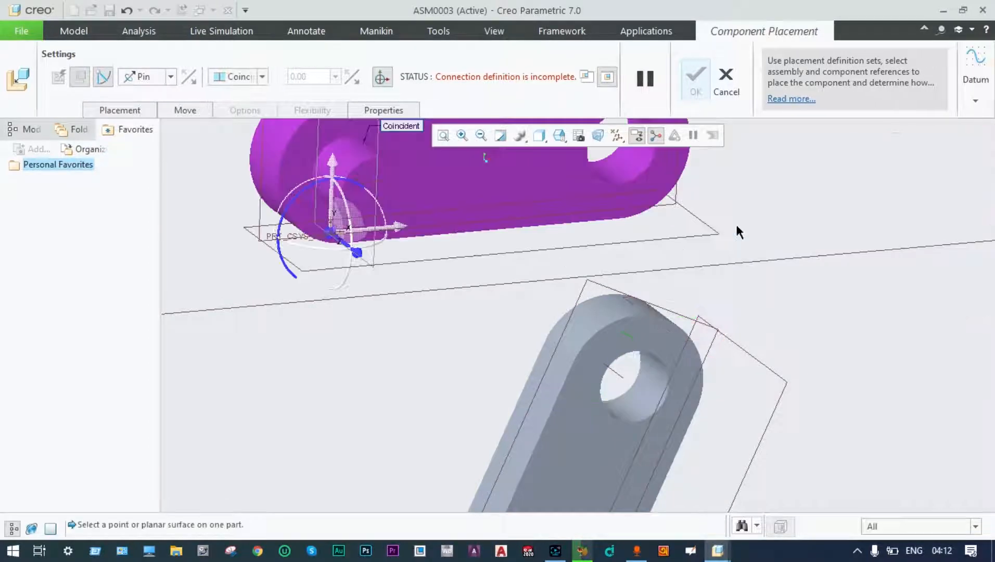
left_click(652, 343)
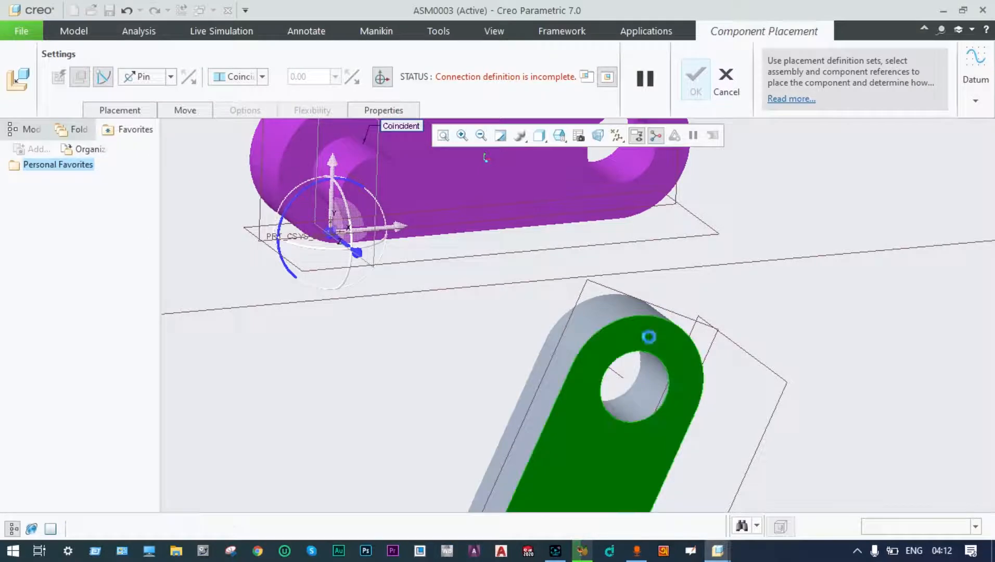
left_click(383, 181)
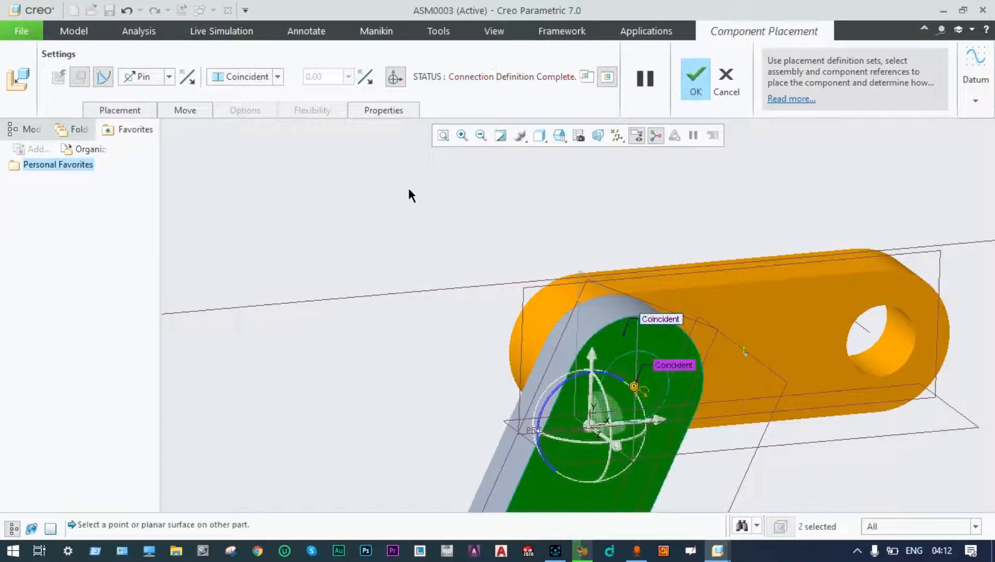
scroll(479, 250, "down", 5)
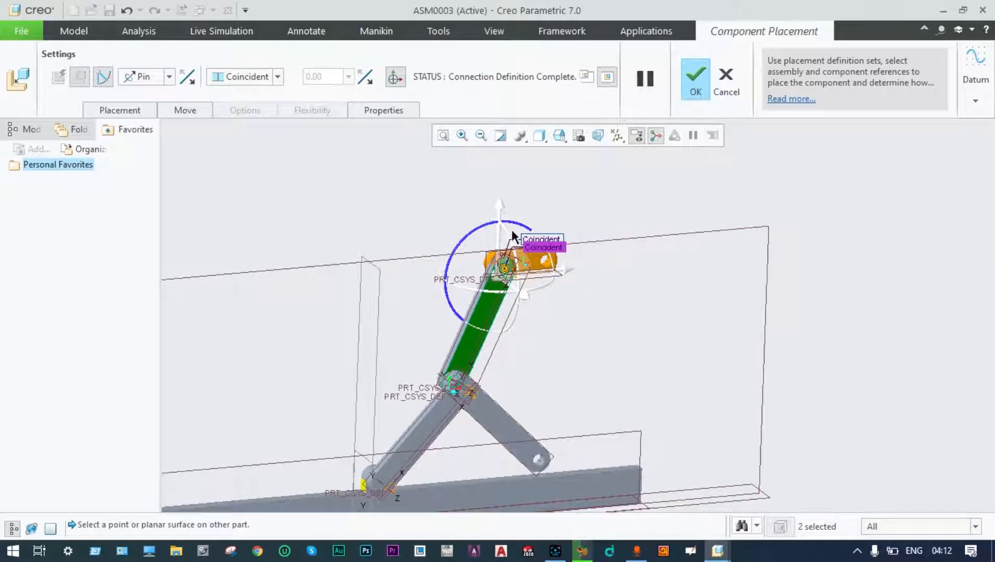
left_click_drag(515, 229, 533, 266)
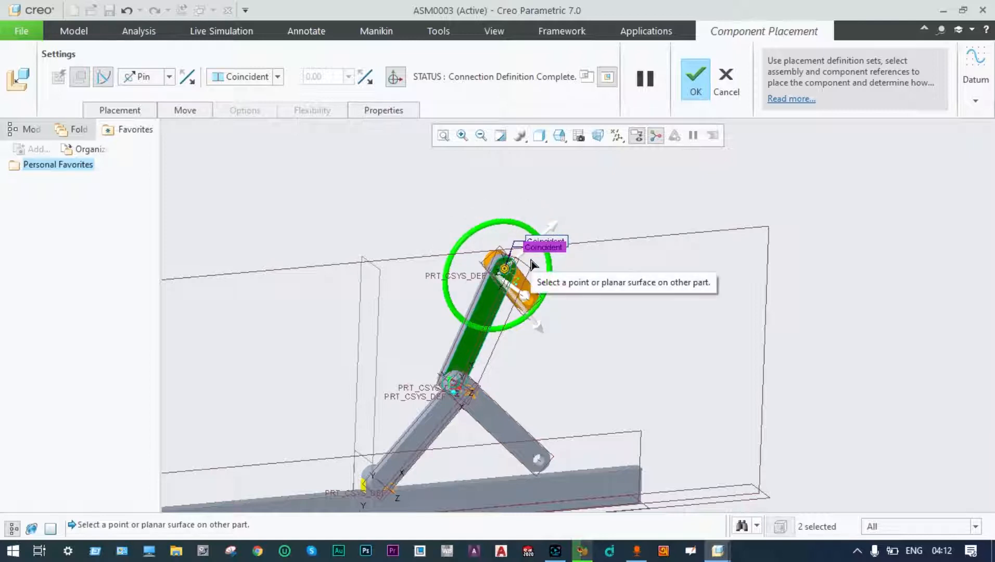
scroll(600, 302, "up", 3)
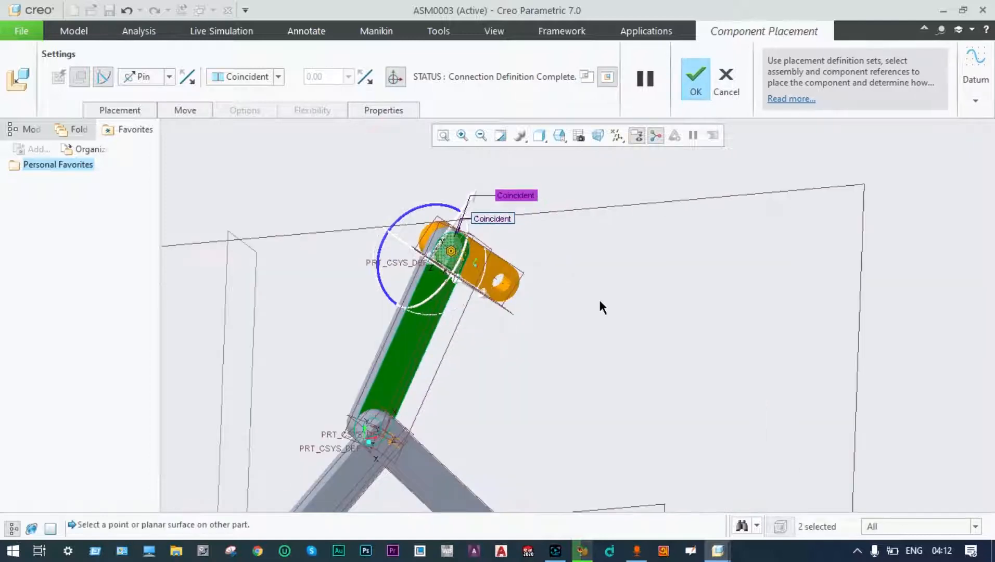
left_click(695, 78)
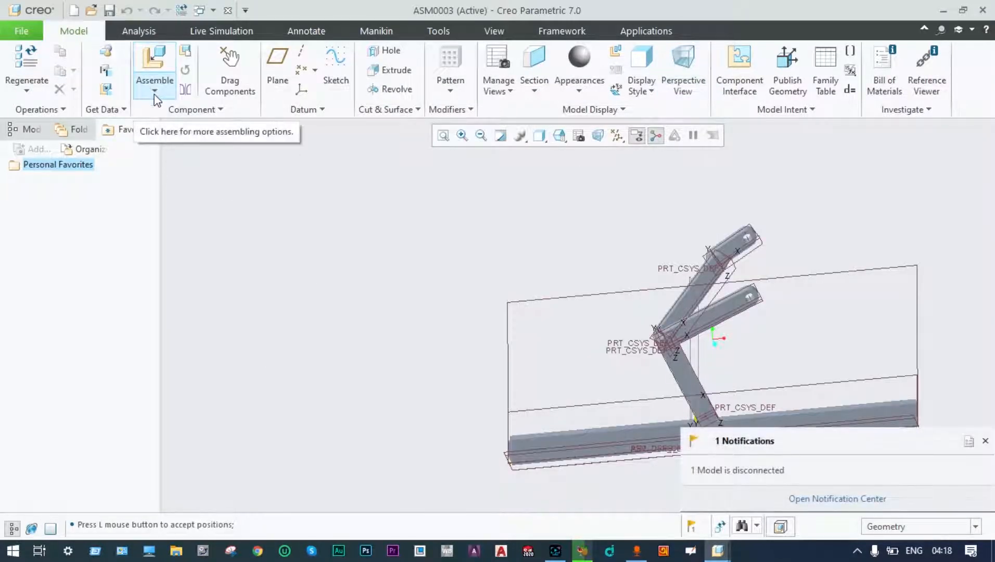
Load pivot.prt up to the top link end with a Pin connection.
left_click(154, 92)
left_click(167, 111)
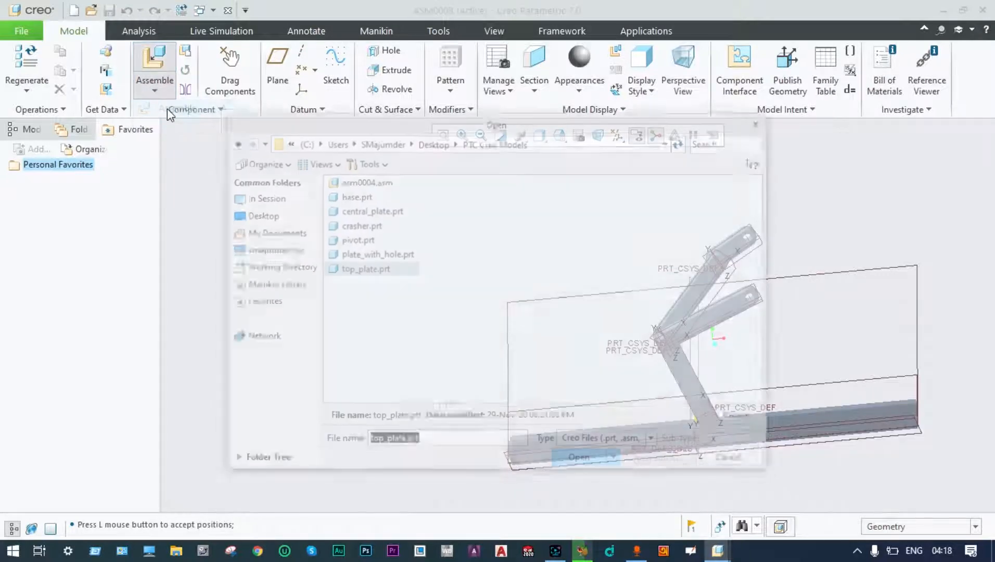
left_click(364, 241)
left_click(572, 461)
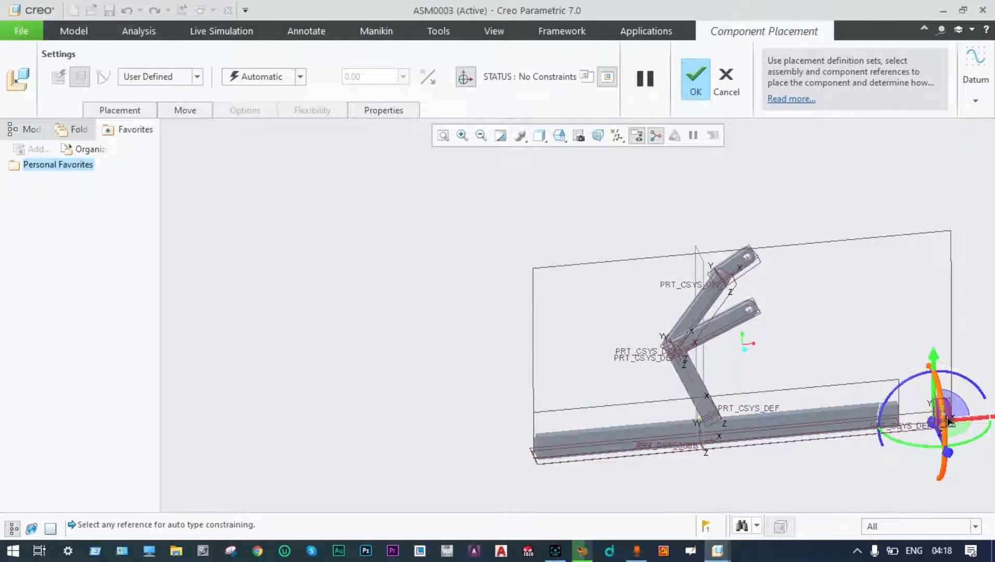
left_click_drag(940, 427, 750, 250)
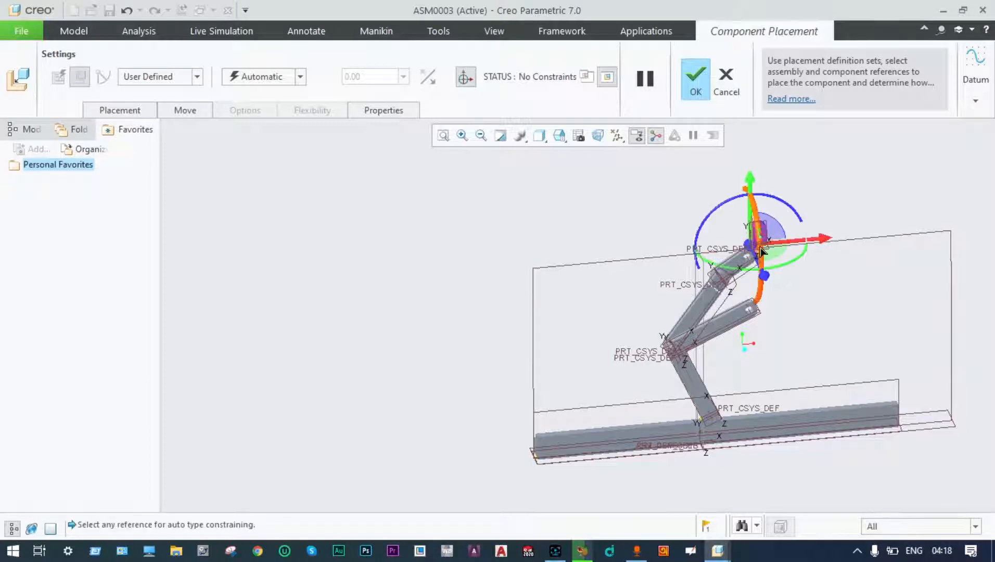
scroll(760, 246, "down", 3)
scroll(760, 249, "down", 2)
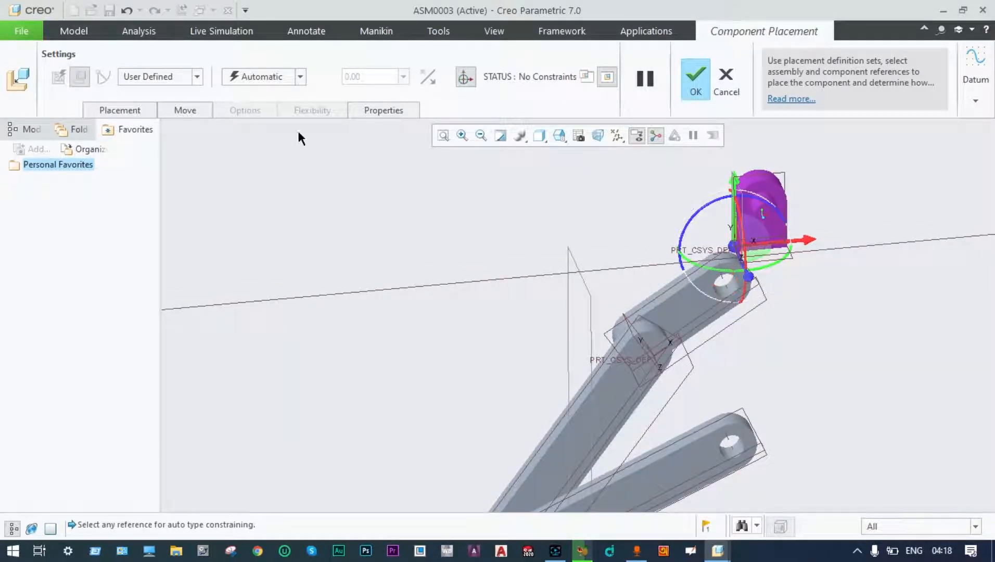
left_click(197, 77)
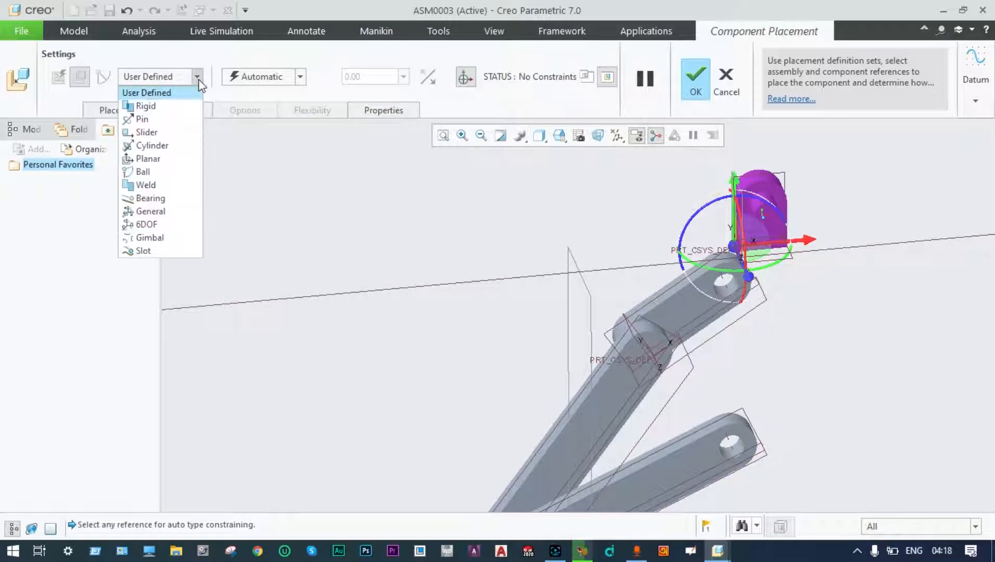
left_click(147, 119)
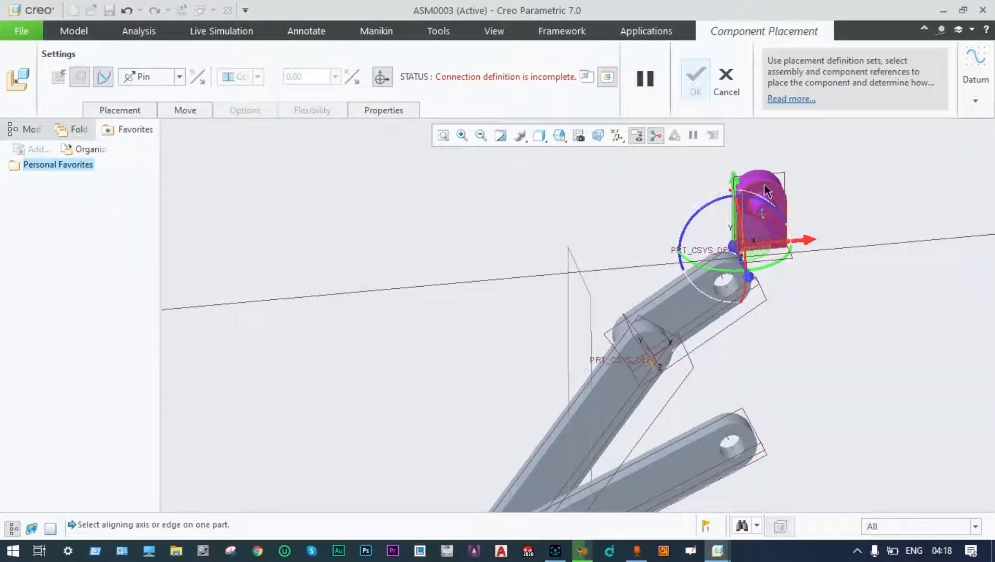
Align the pivot's cylinder and face with the link's hole and face, then view Placement.
left_click(755, 213)
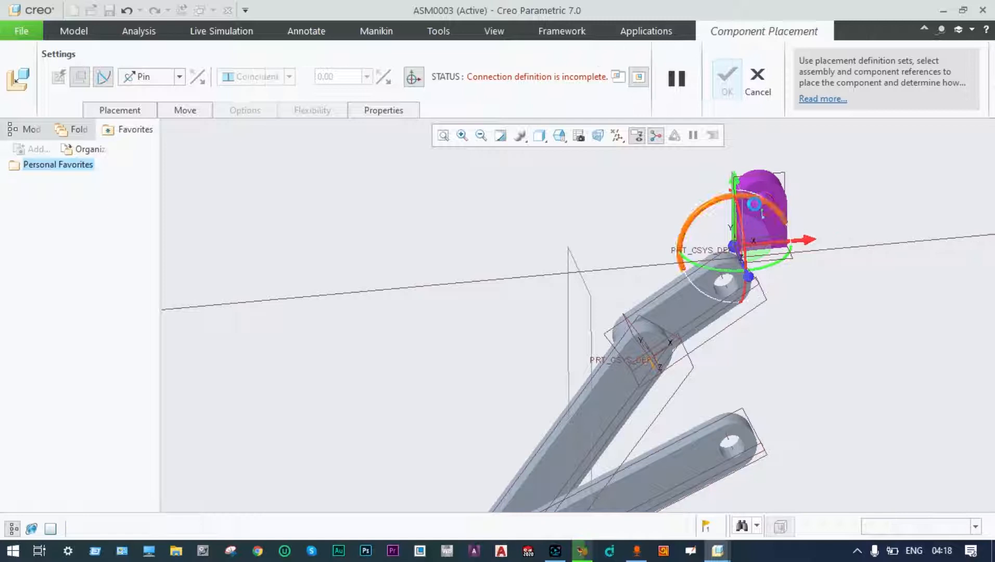
left_click(720, 289)
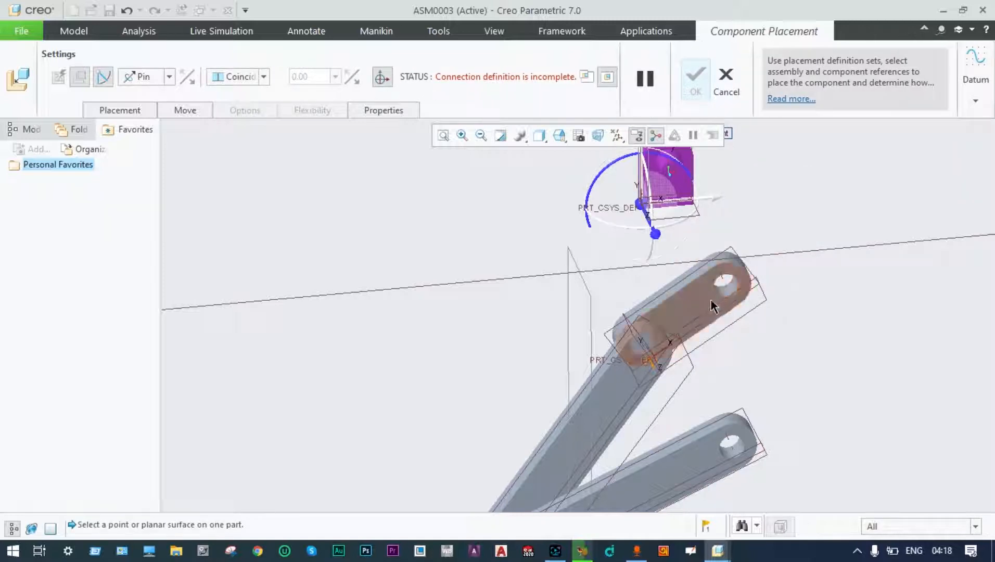
left_click(705, 300)
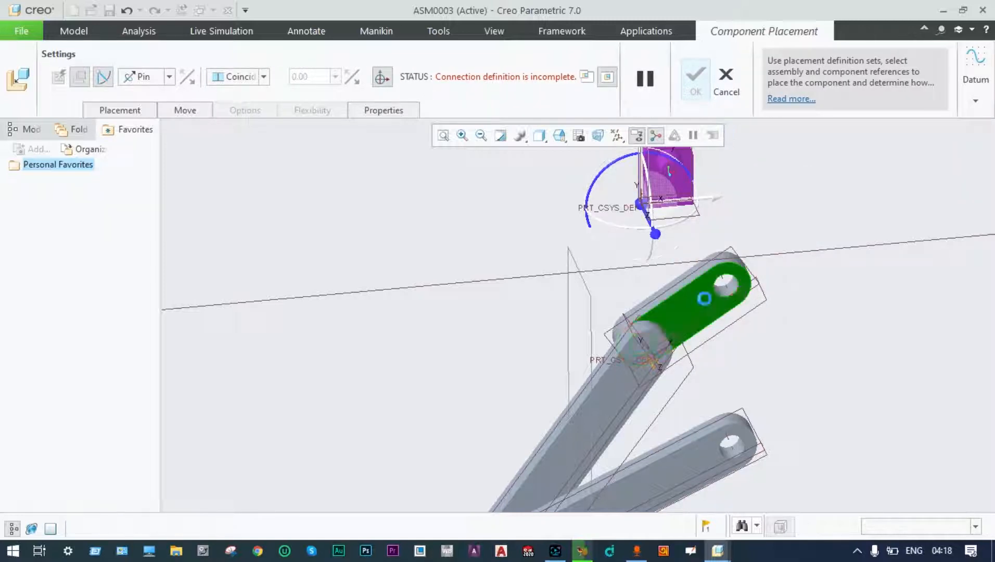
scroll(672, 178, "down", 2)
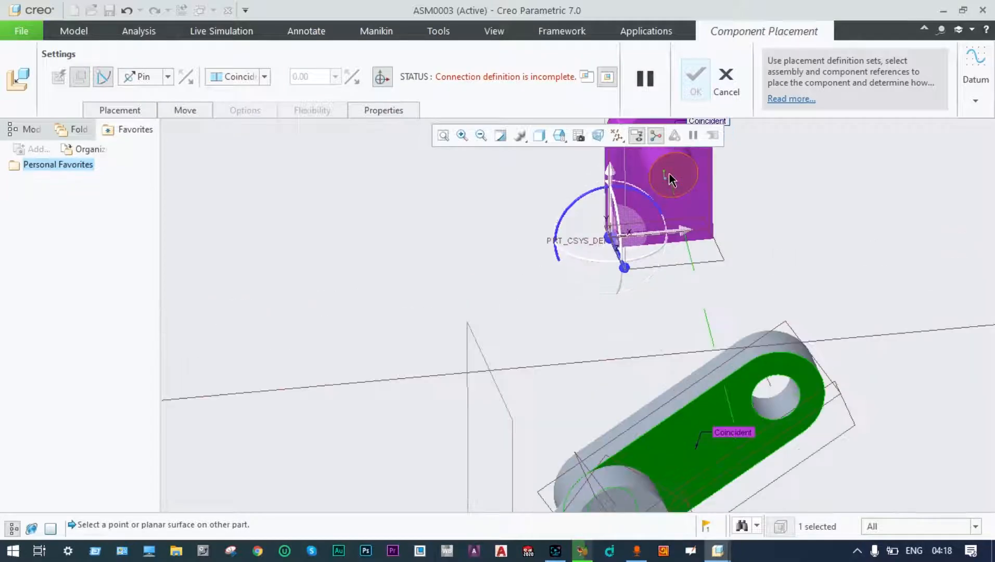
left_click(670, 180)
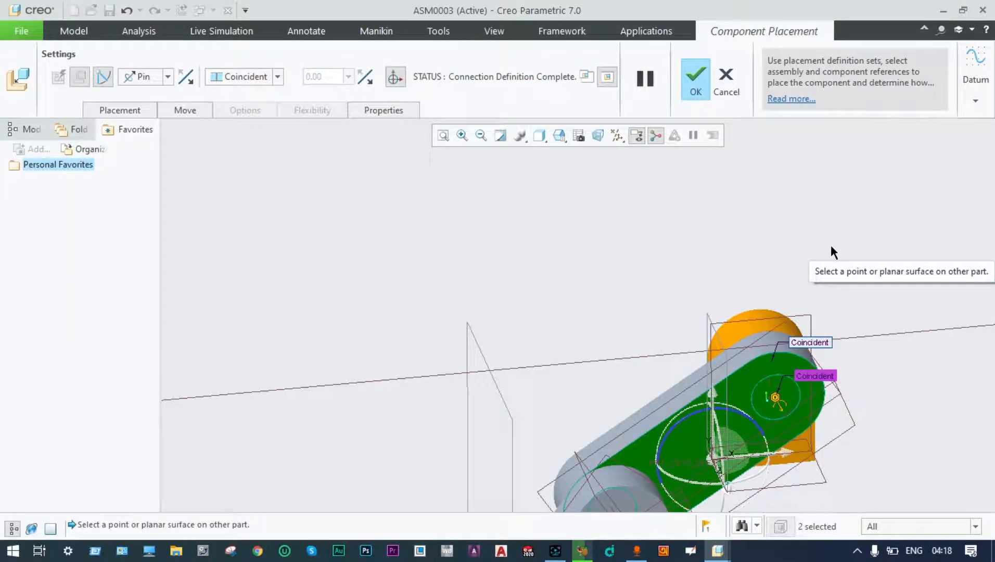
scroll(743, 277, "up", 1)
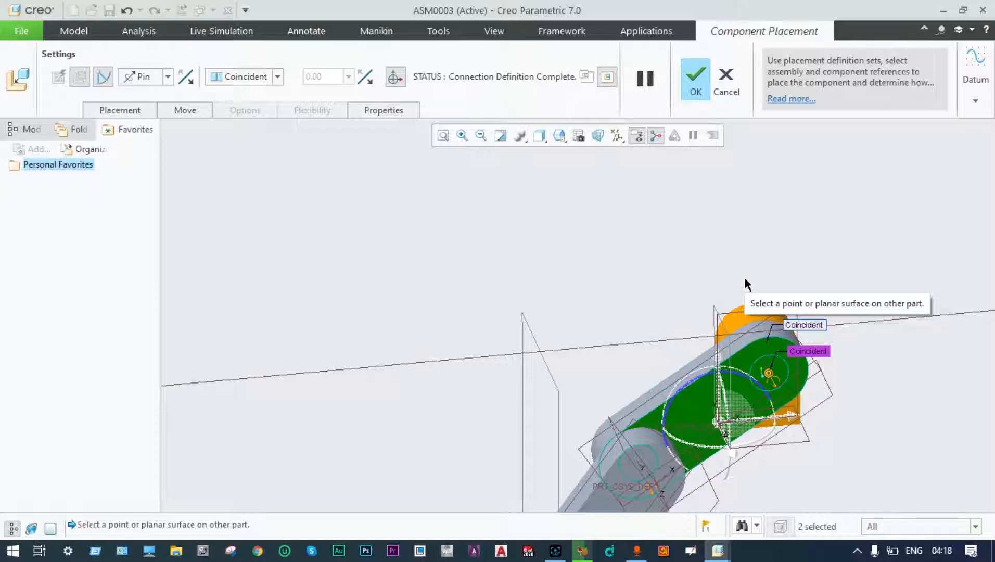
scroll(745, 284, "up", 1)
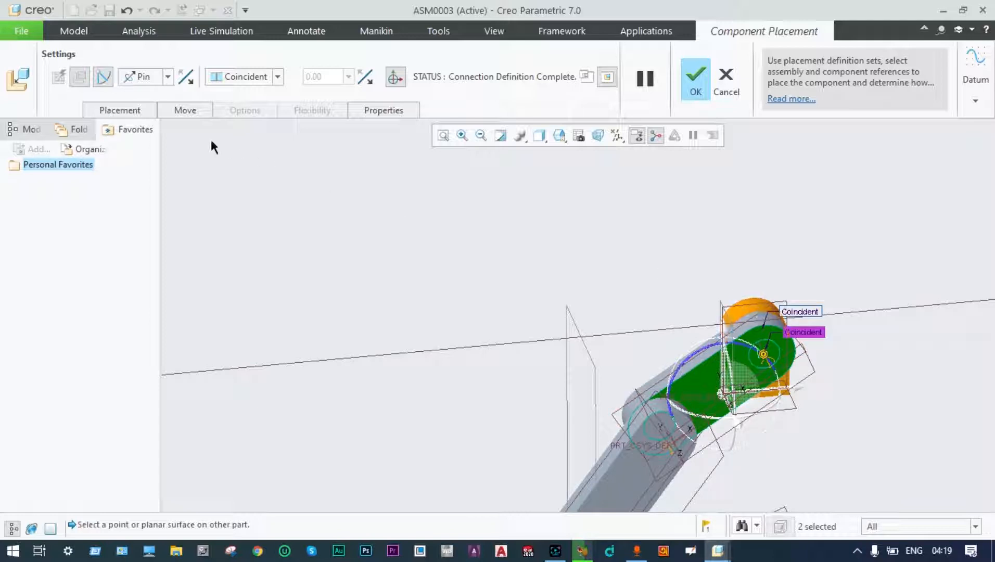
left_click(129, 110)
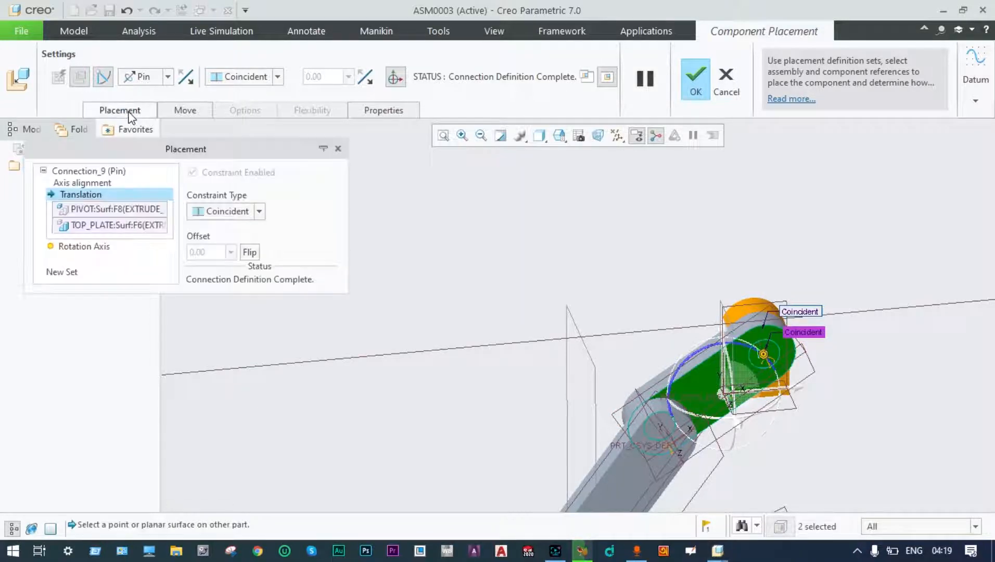
Add a new General connection set referencing the pivot's bottom face.
left_click(71, 272)
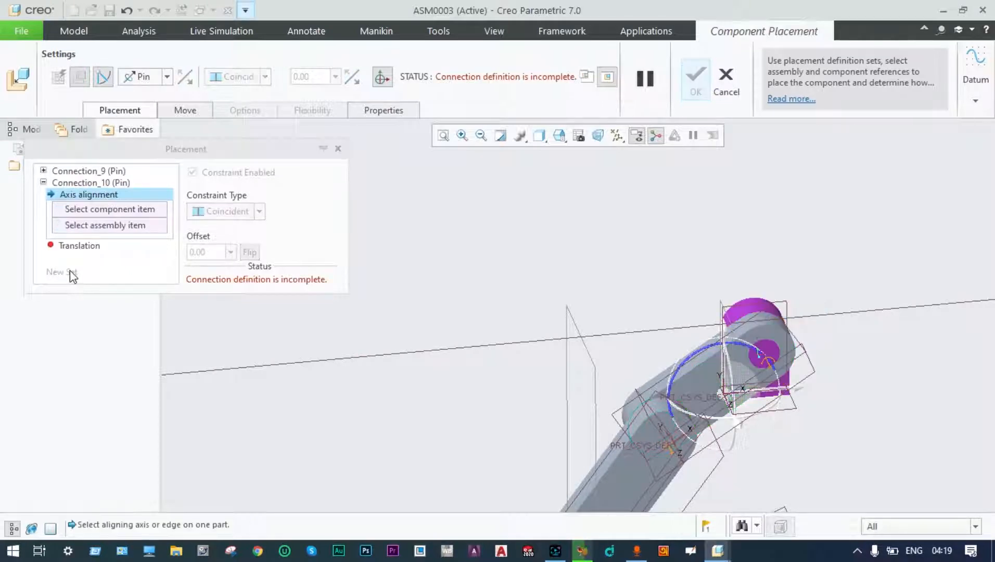
left_click(168, 78)
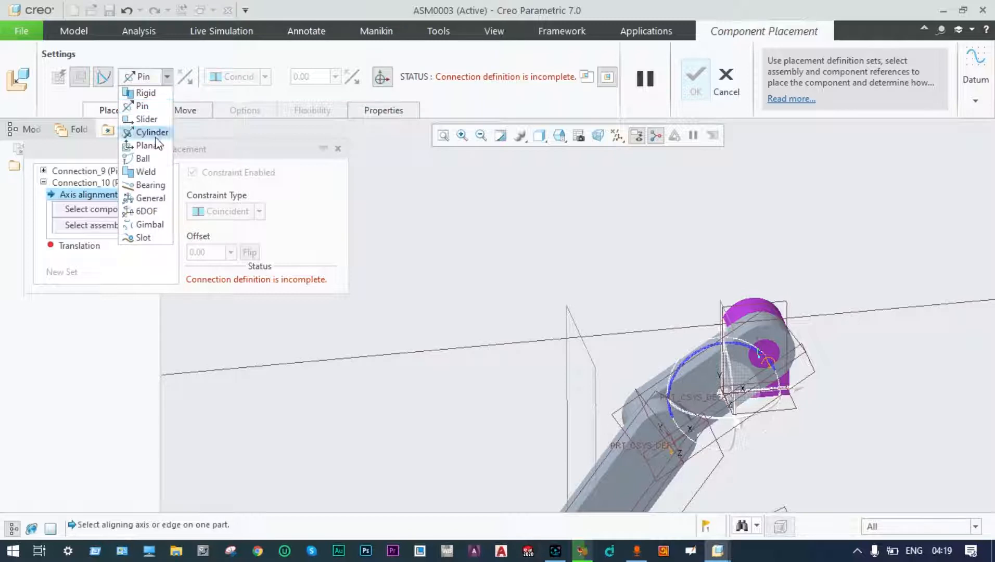
left_click(148, 198)
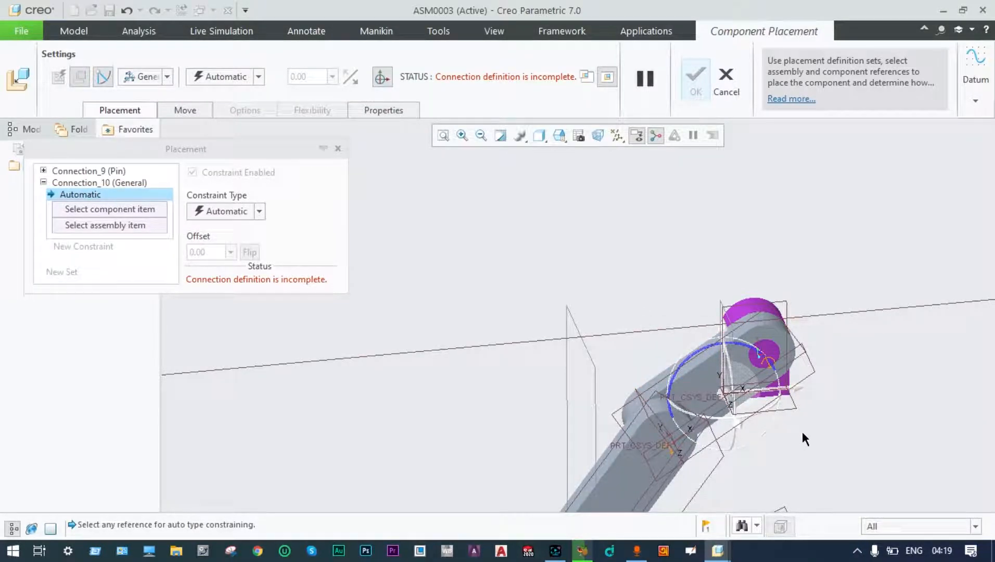
scroll(802, 433, "down", 6)
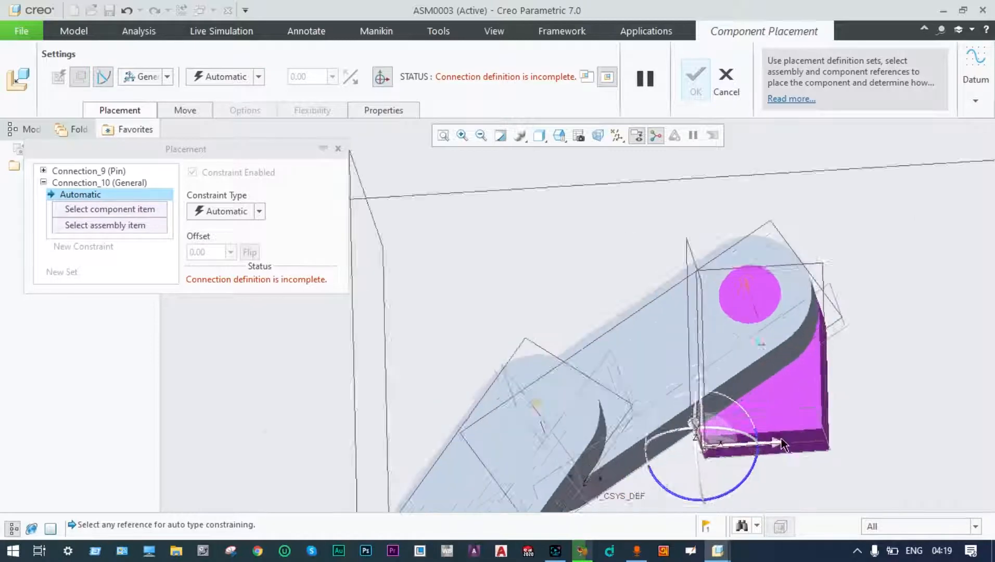
scroll(779, 435, "down", 3)
left_click(780, 439)
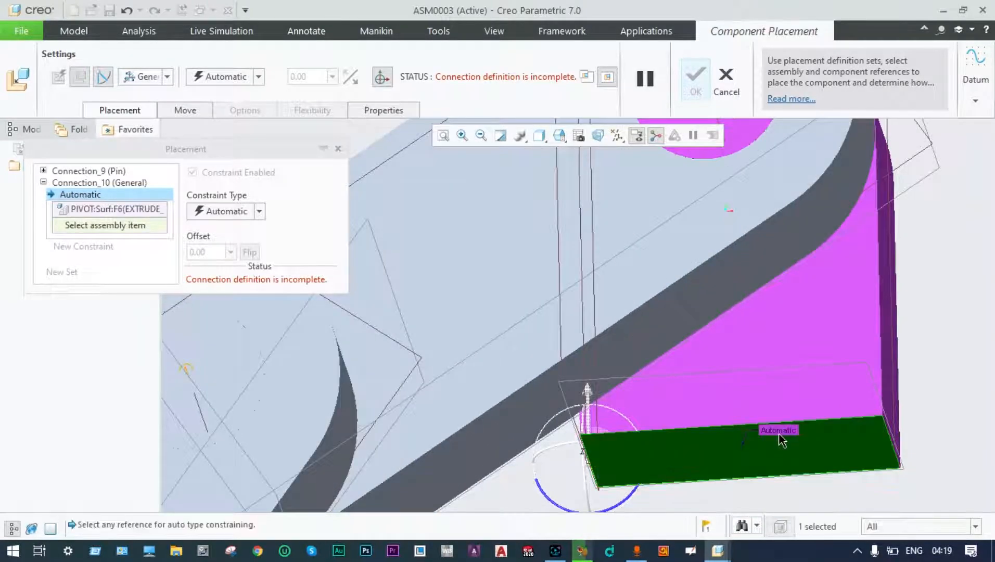
Change the pivot-to-base Distance offset from 1002.77 to 760.
scroll(778, 432, "up", 6)
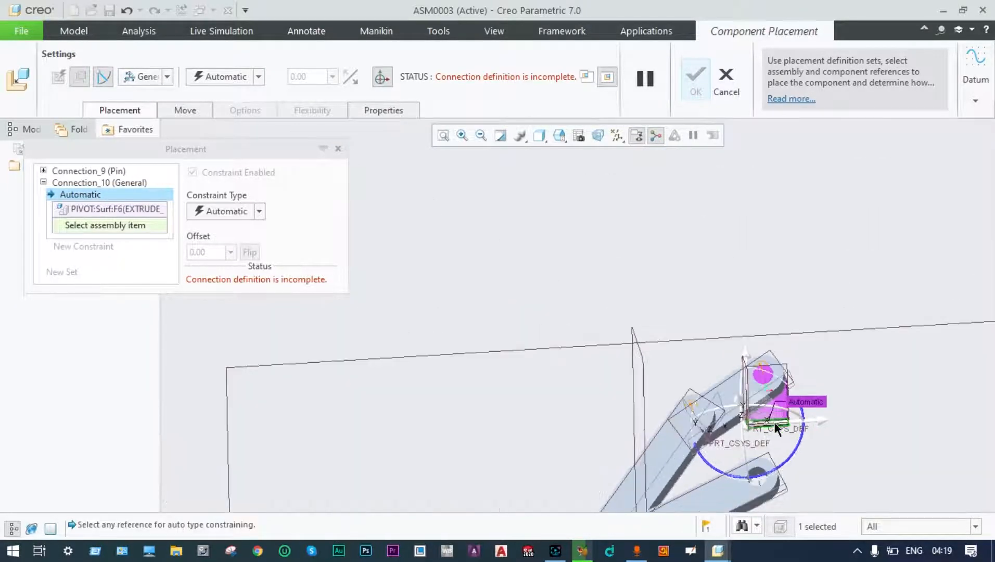
scroll(809, 452, "up", 5)
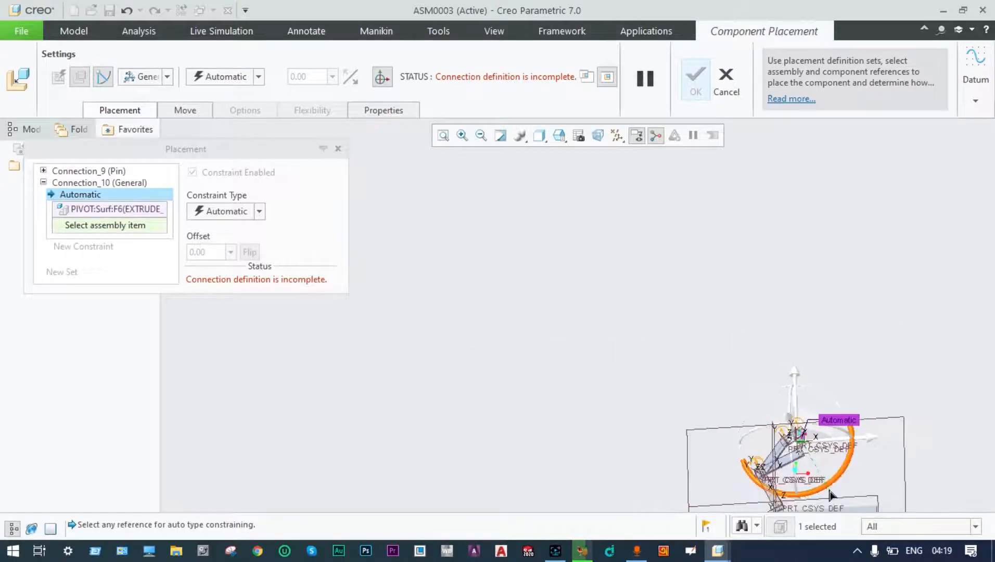
scroll(826, 482, "down", 5)
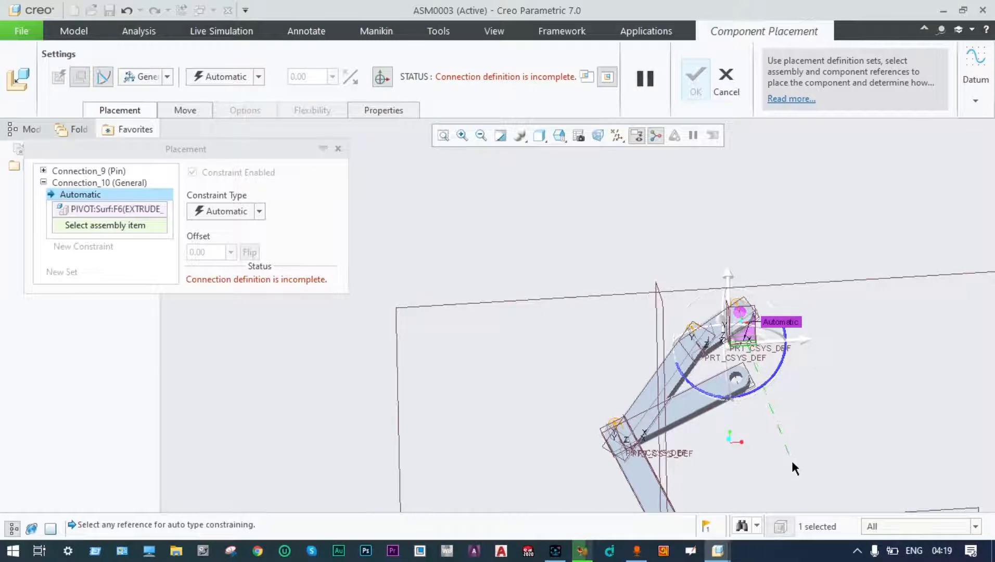
scroll(791, 461, "up", 2)
scroll(782, 502, "up", 2)
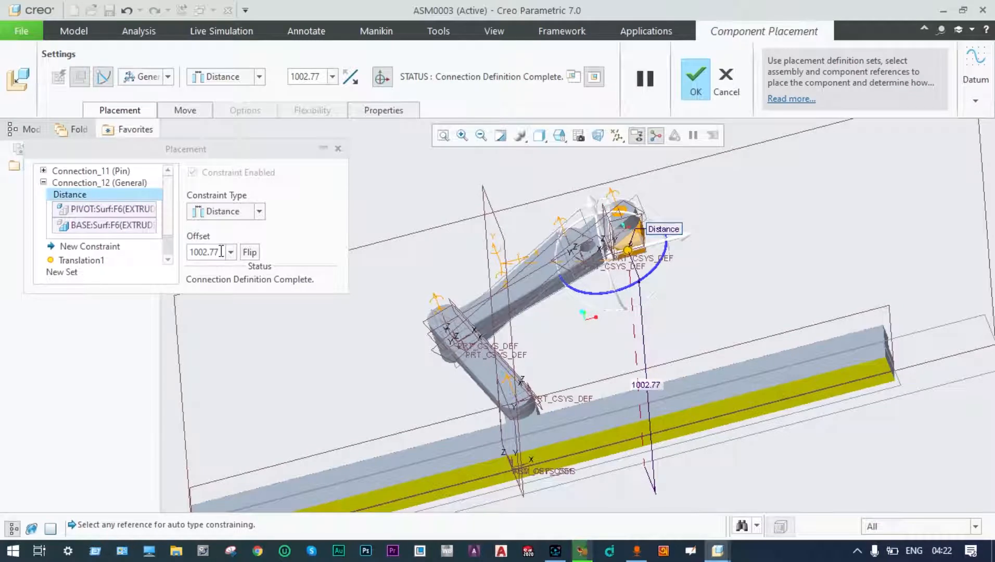
left_click(223, 251)
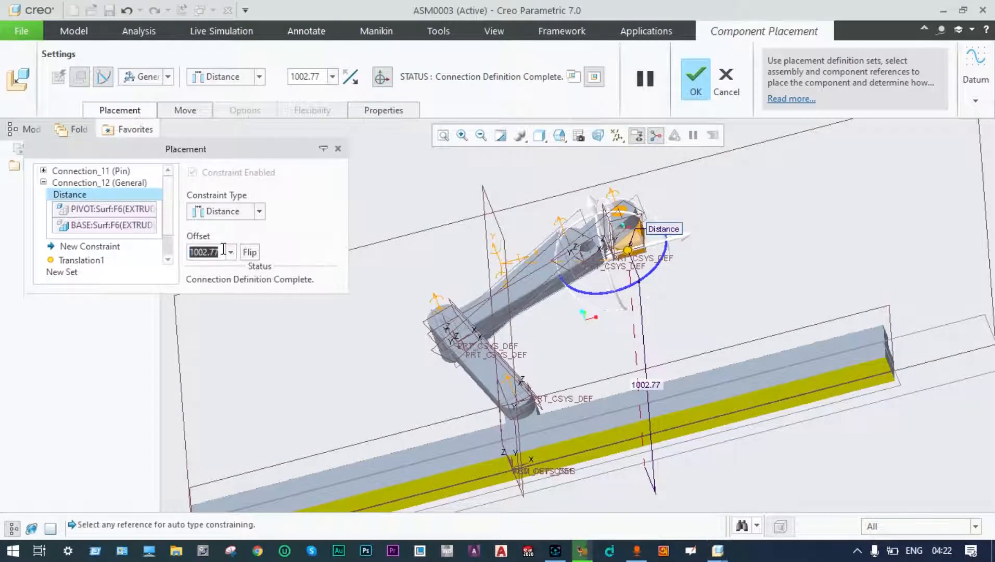
type("760")
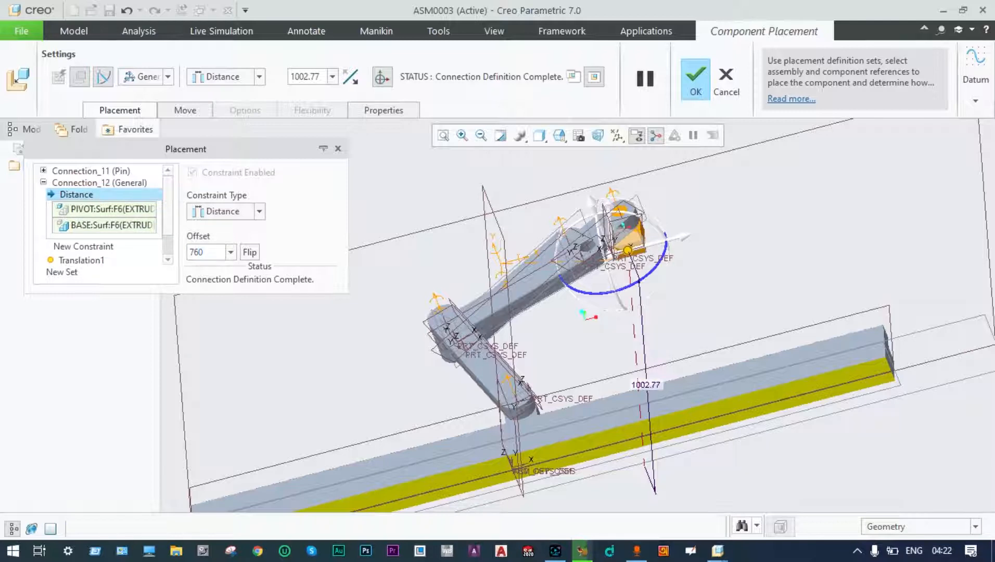
key("Return")
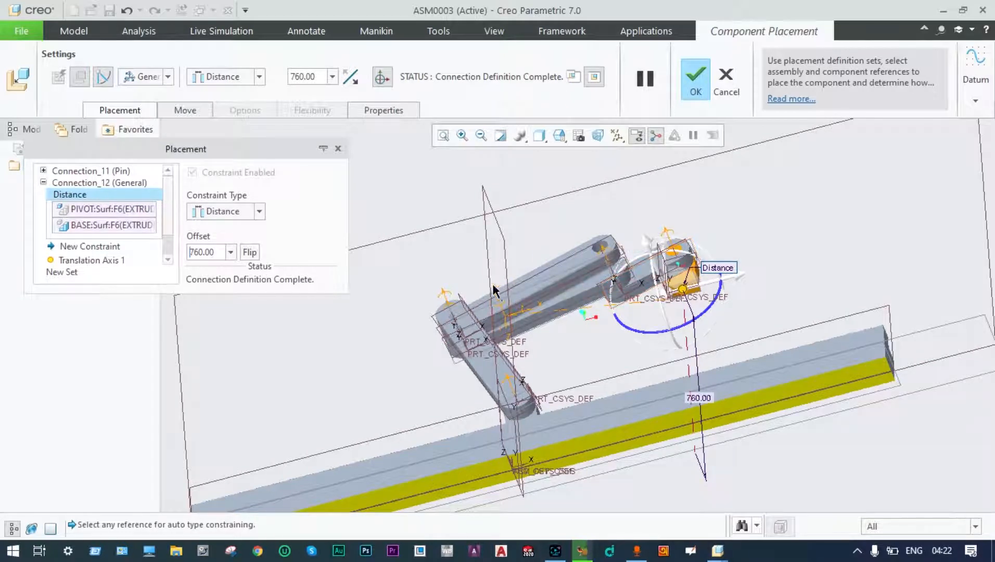
Offset the pivot face 450 from ASM_RIGHT and confirm the pivot's placement.
left_click(507, 250)
middle_click_drag(517, 218, 598, 262)
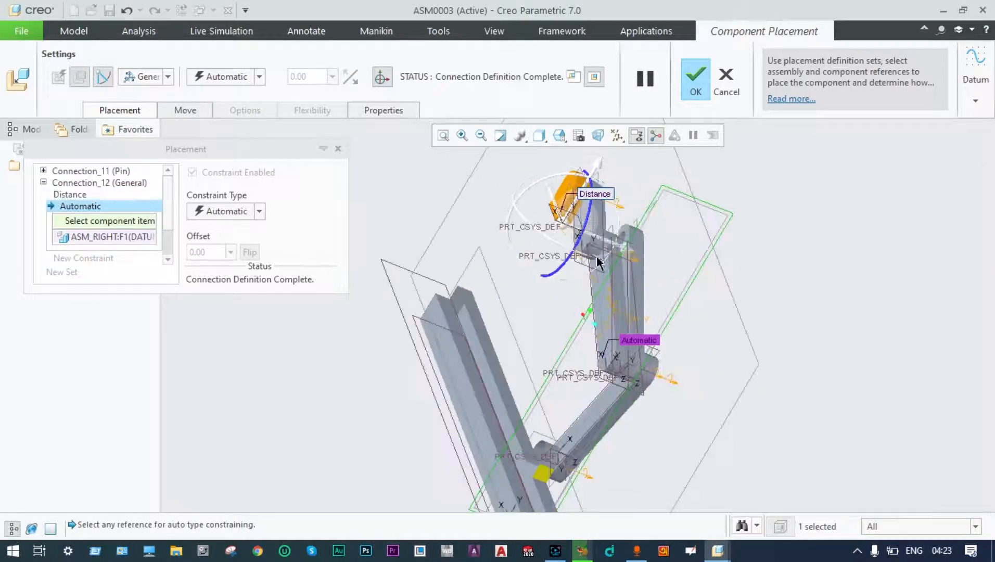
scroll(574, 211, "down", 5)
scroll(570, 200, "down", 4)
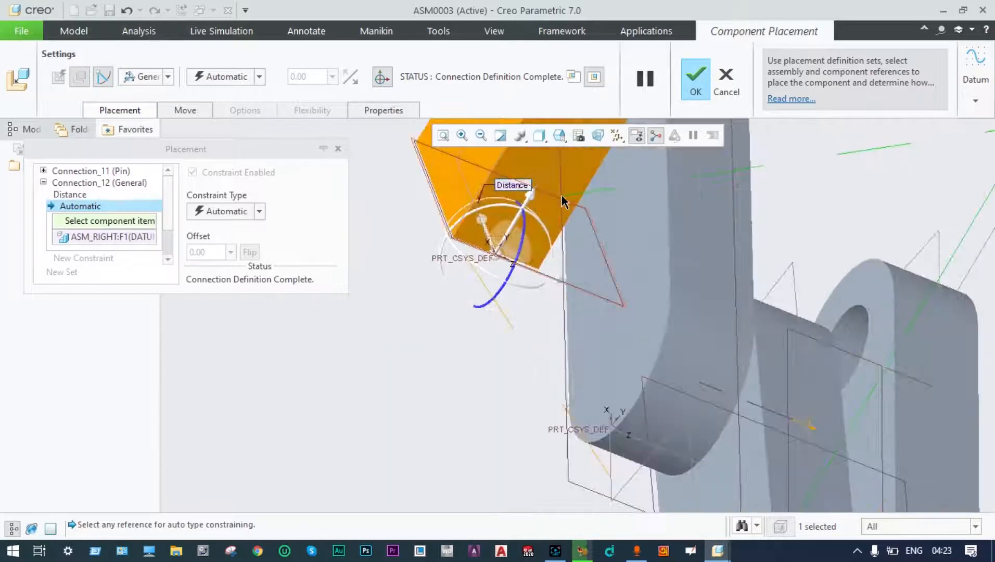
left_click(532, 165)
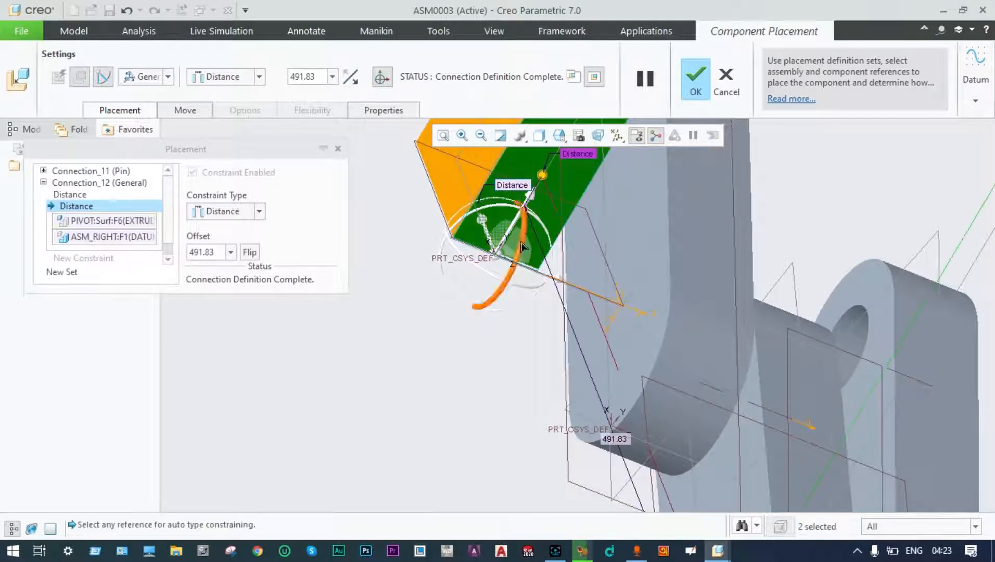
left_click(218, 251)
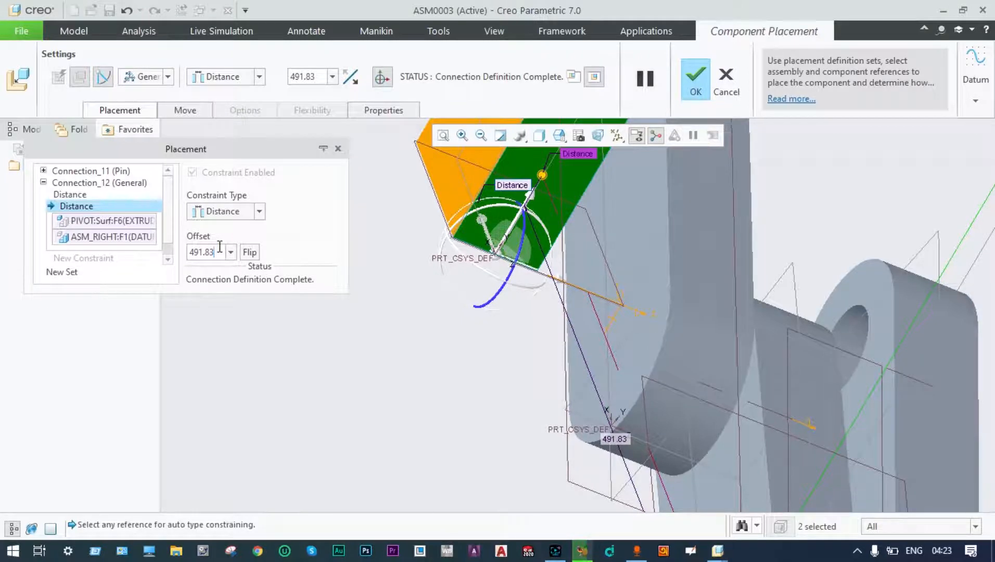
key("BackSpace")
type("450")
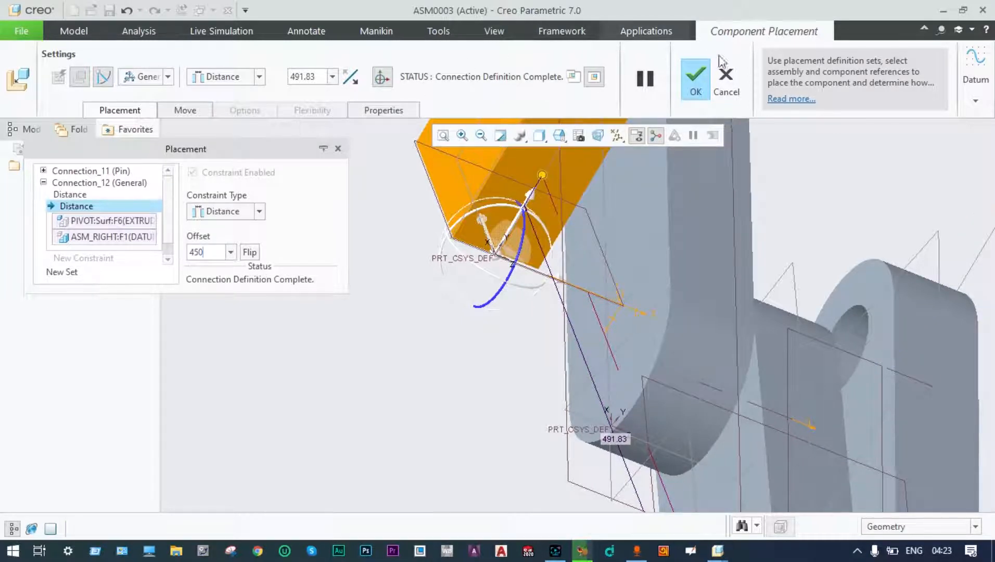
left_click(698, 74)
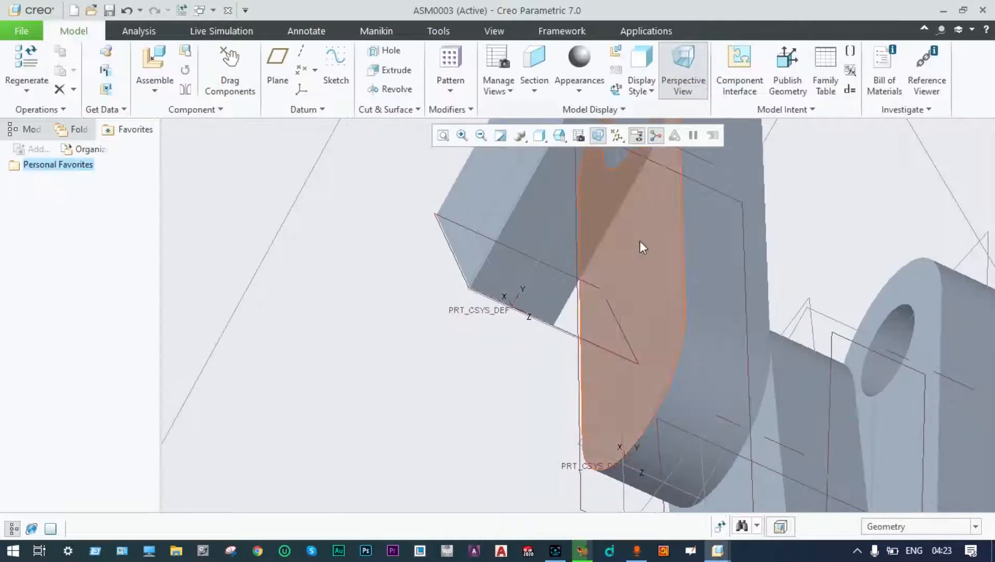
Zoom out, refit, and orbit the linkage assembly to a side view.
scroll(610, 252, "up", 2)
scroll(609, 251, "up", 2)
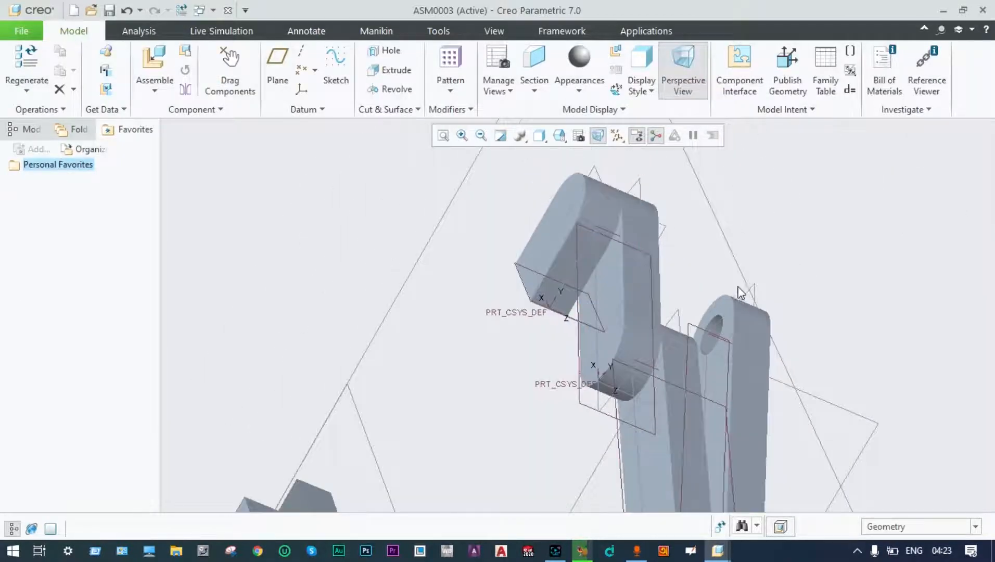
scroll(736, 276, "up", 3)
scroll(736, 277, "up", 5)
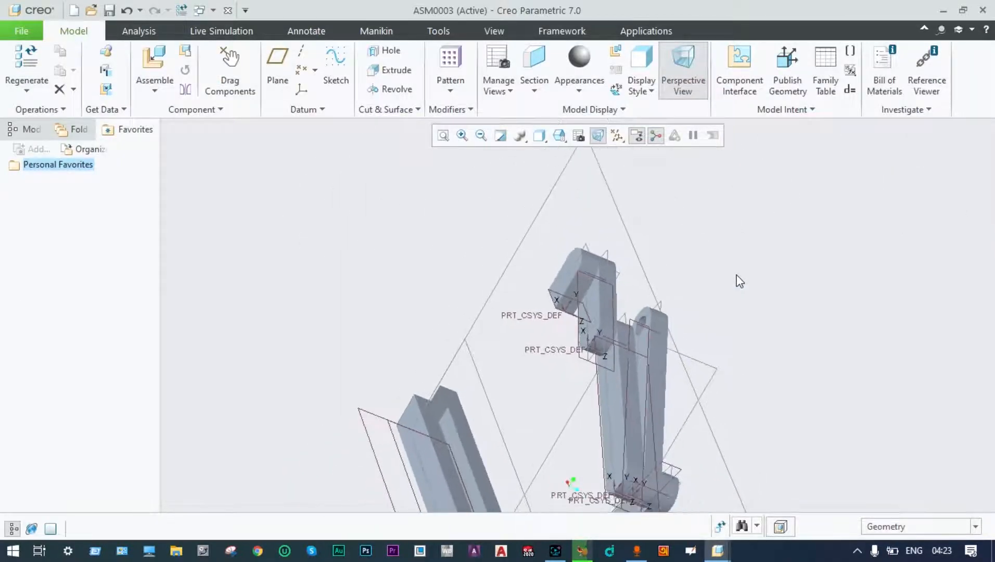
scroll(737, 280, "up", 3)
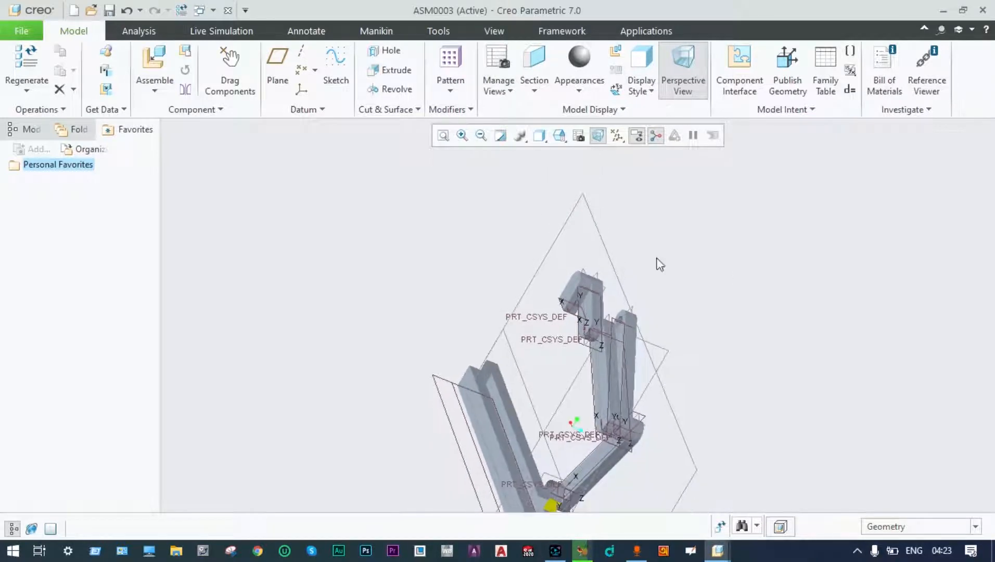
left_click(444, 136)
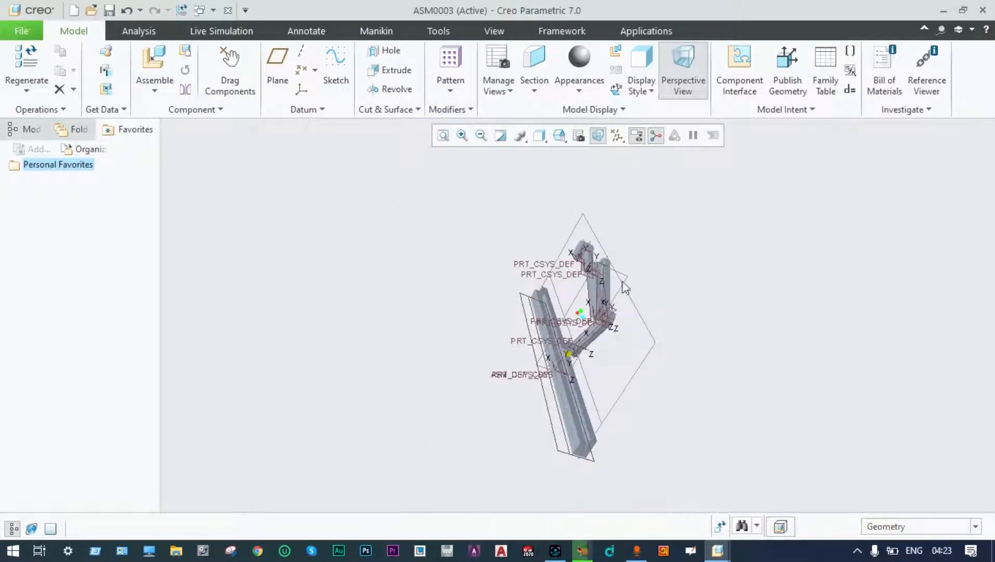
middle_click_drag(682, 327, 594, 292)
scroll(611, 292, "down", 8)
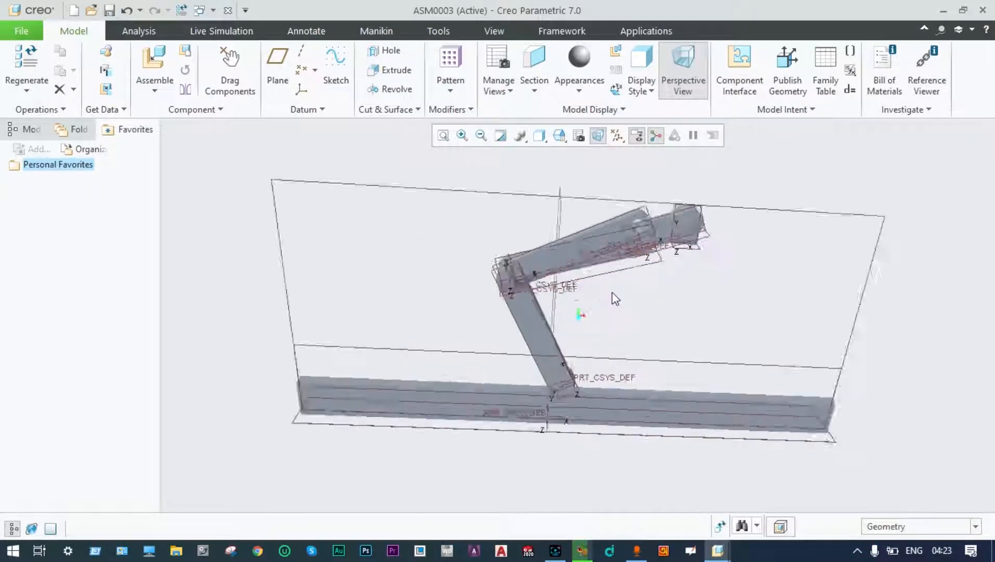
scroll(606, 277, "up", 5)
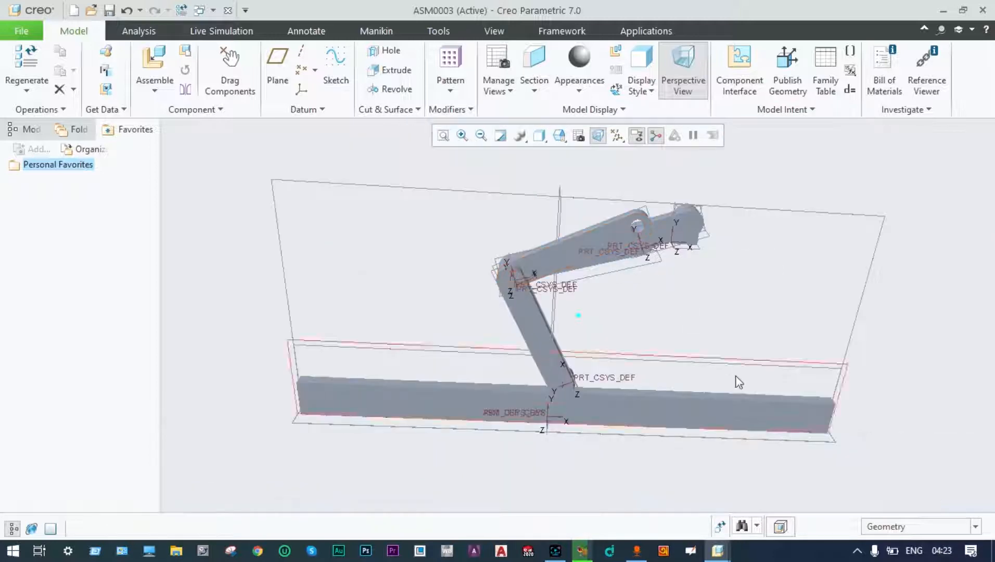
Drag the linkage arm into a new pose with one link swung toward the base.
left_click(242, 84)
left_click(614, 235)
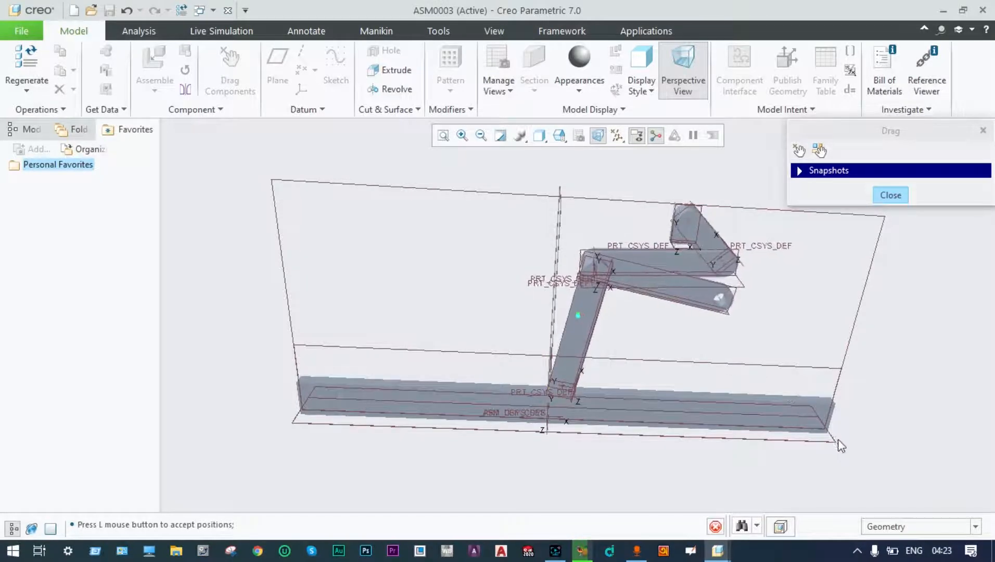
left_click(827, 489)
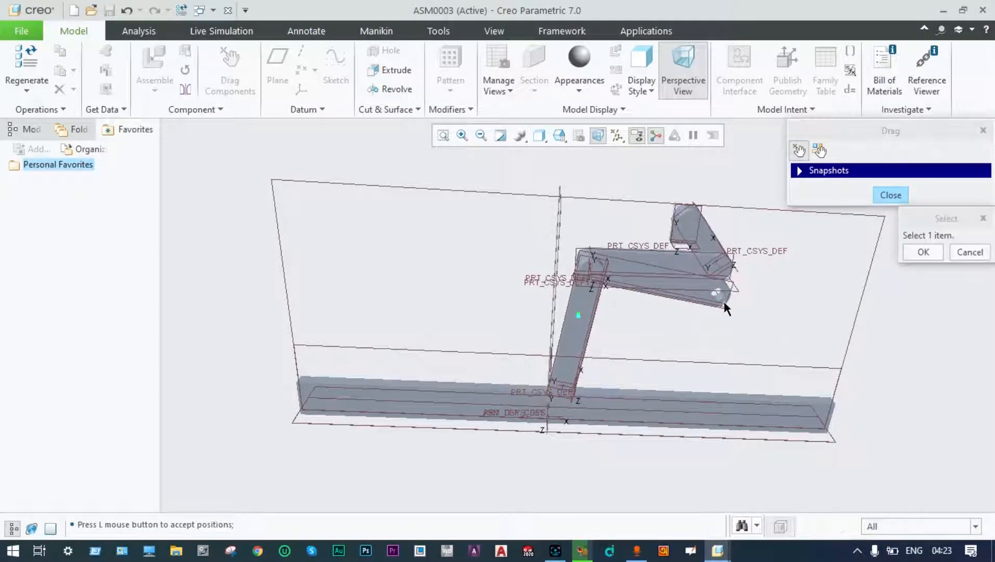
left_click(701, 291)
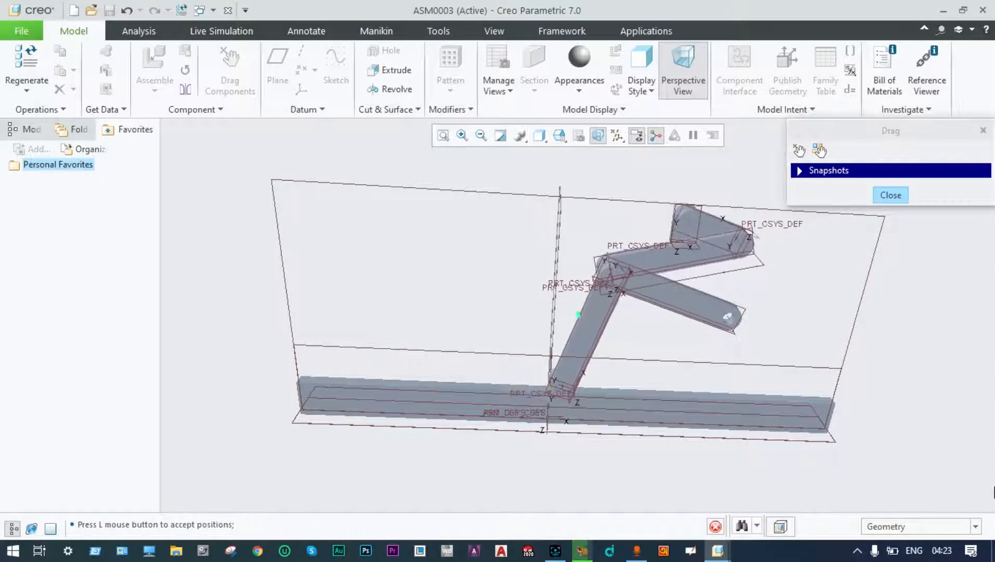
left_click(908, 431)
left_click(701, 304)
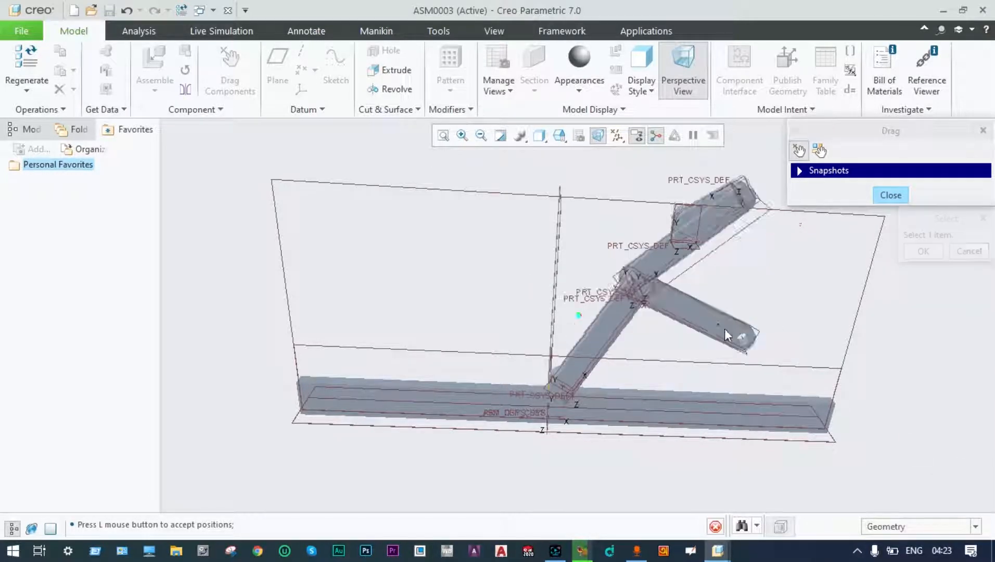
left_click(732, 449)
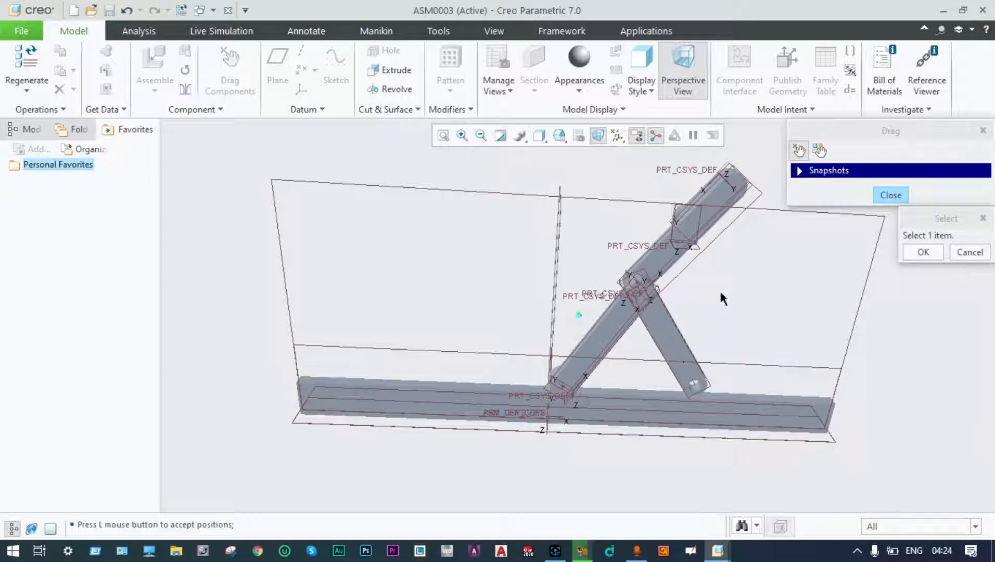
Dismiss the selection prompt and close the Drag dialog.
middle_click_drag(719, 289, 716, 308)
scroll(724, 354, "down", 2)
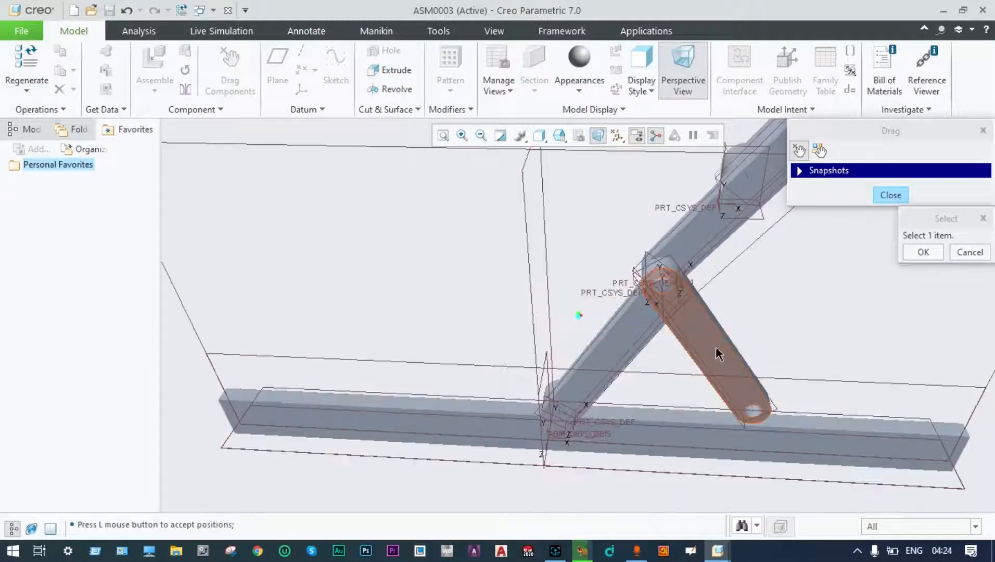
left_click(923, 253)
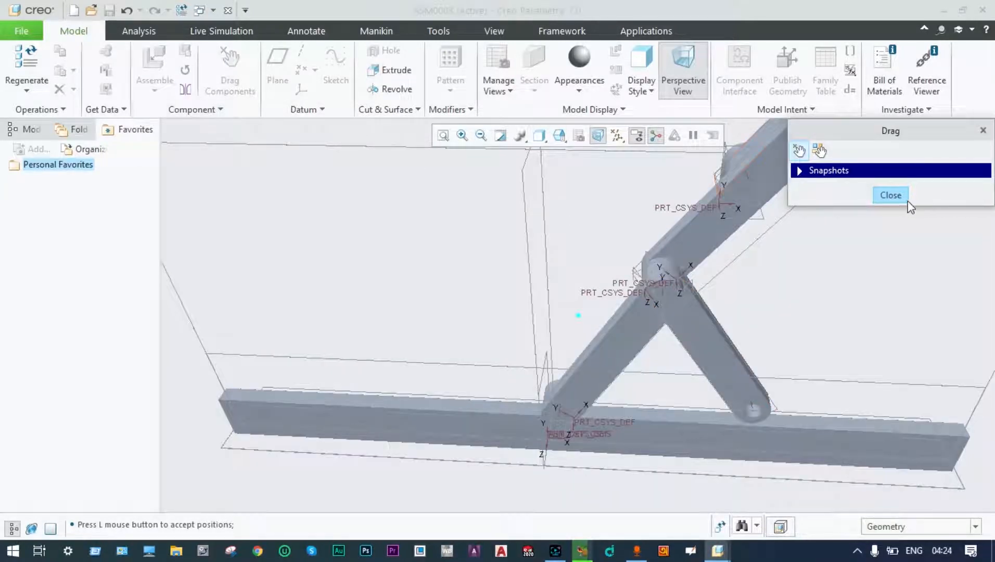
left_click(890, 195)
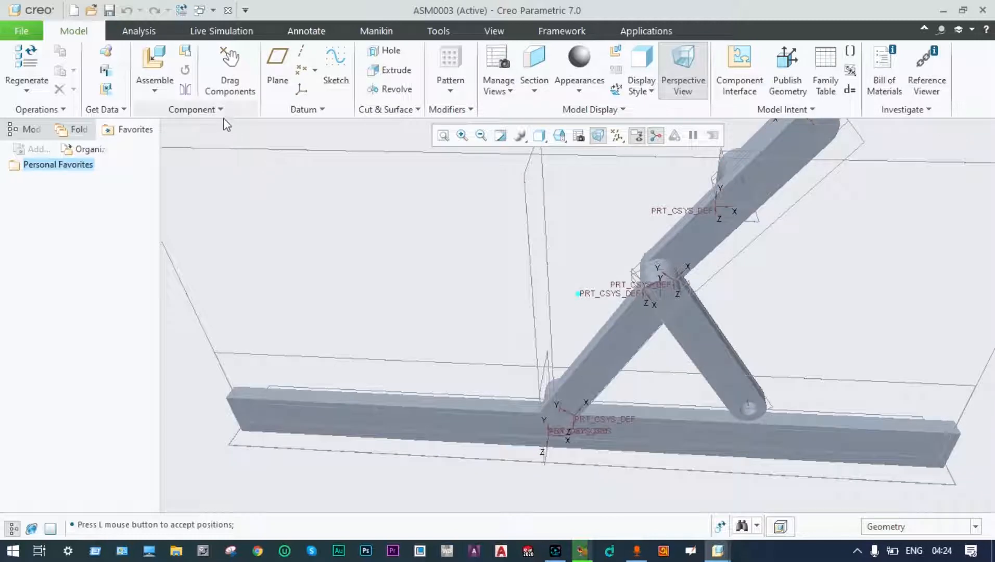
Assemble the existing part crasher.prt into ASM0003.
left_click(155, 91)
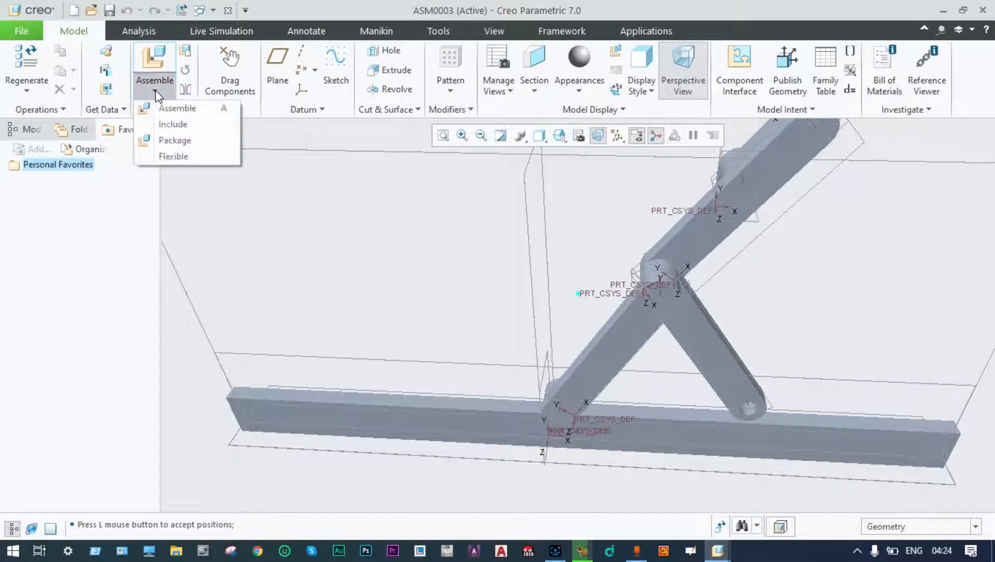
left_click(175, 108)
left_click(363, 225)
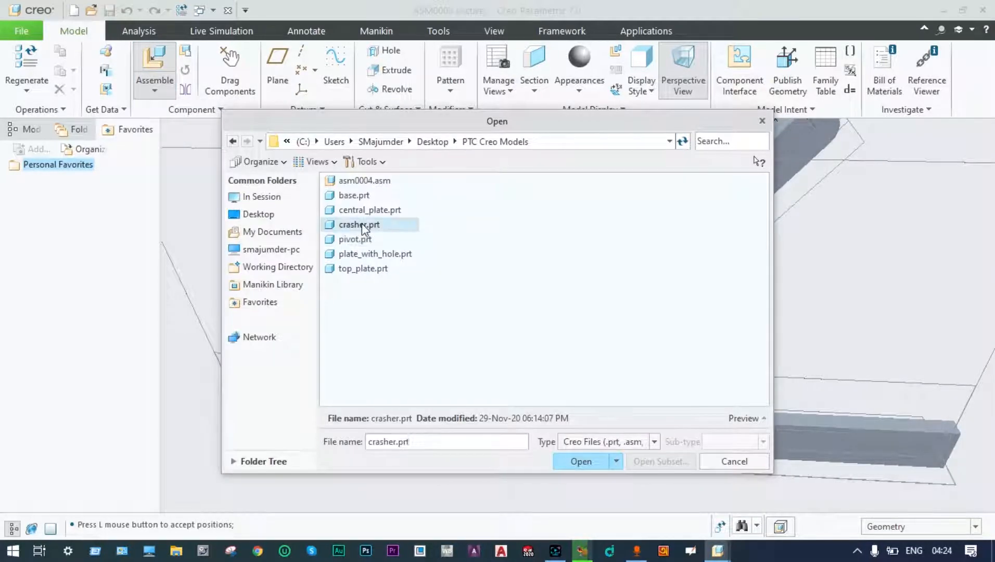
left_click(579, 461)
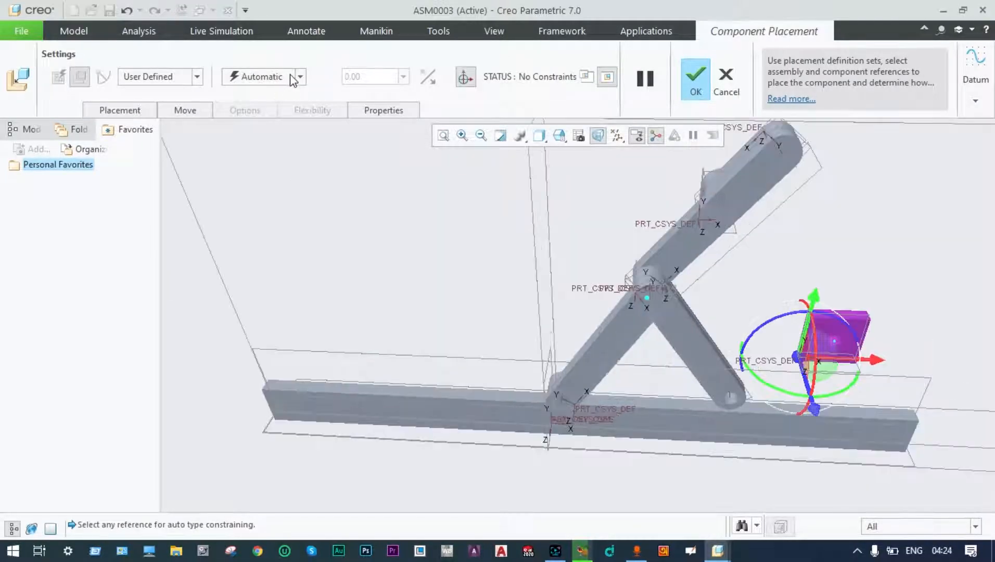
Set the crasher's connection type to Slider and orbit around the rail.
left_click(197, 78)
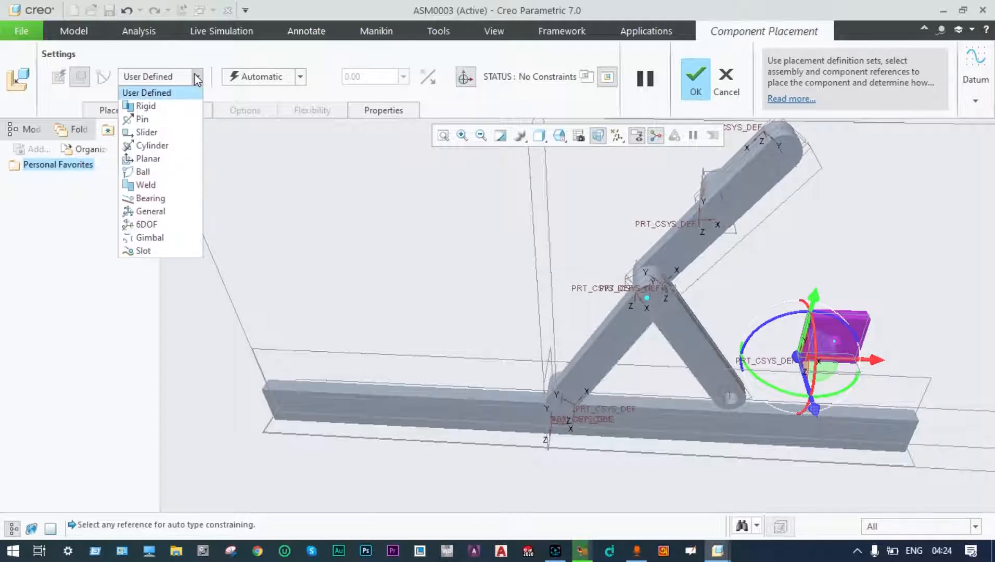
left_click(156, 132)
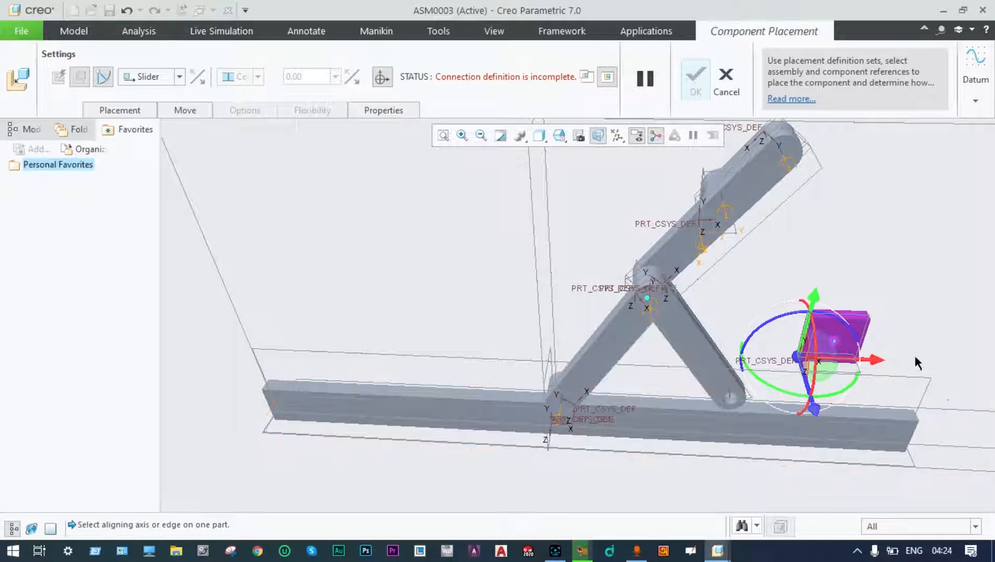
scroll(909, 351, "down", 3)
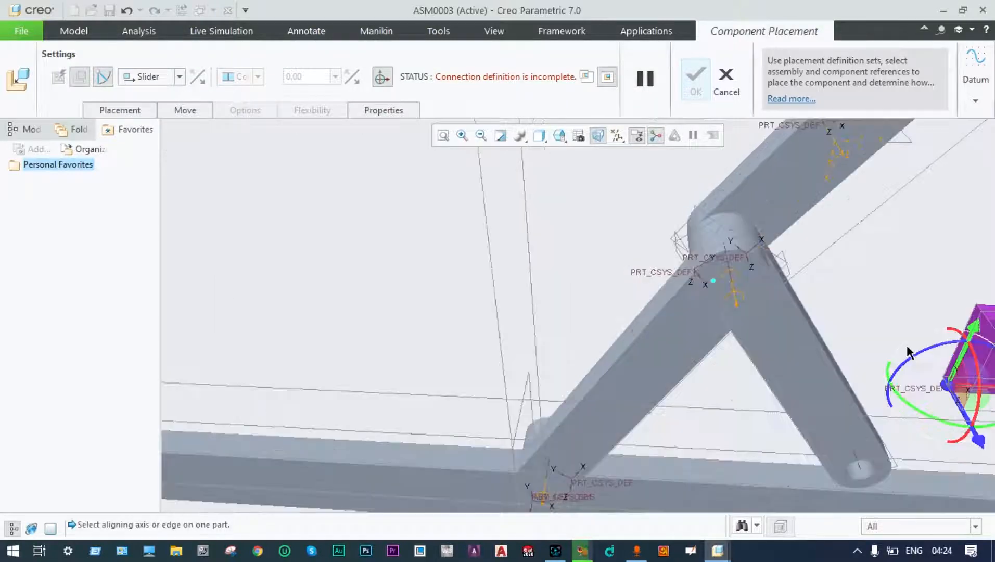
scroll(906, 345, "up", 3)
middle_click_drag(906, 343, 879, 370)
scroll(917, 371, "down", 2)
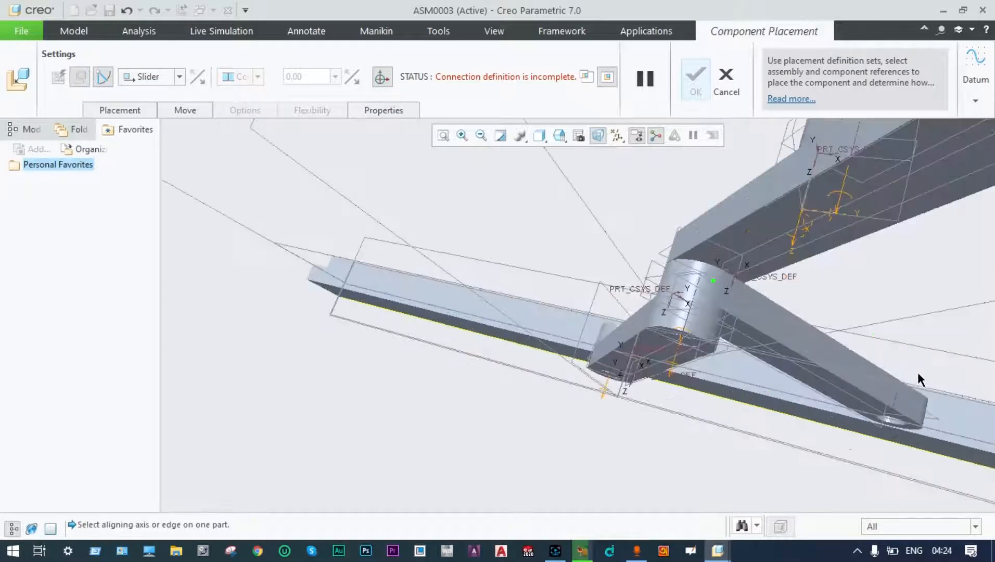
scroll(917, 370, "up", 4)
middle_click_drag(837, 329, 794, 345)
scroll(771, 356, "down", 4)
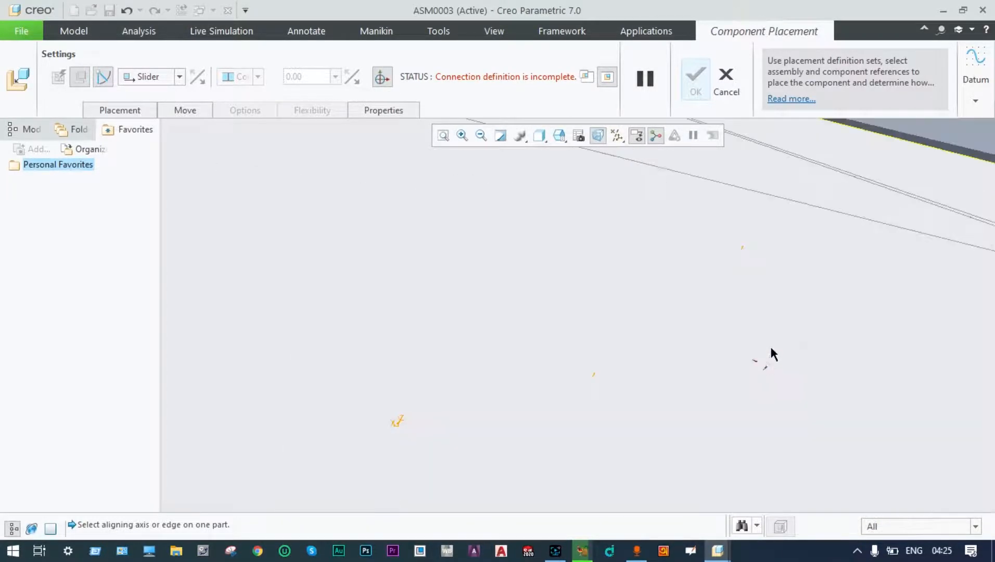
scroll(770, 344, "up", 5)
scroll(842, 401, "down", 2)
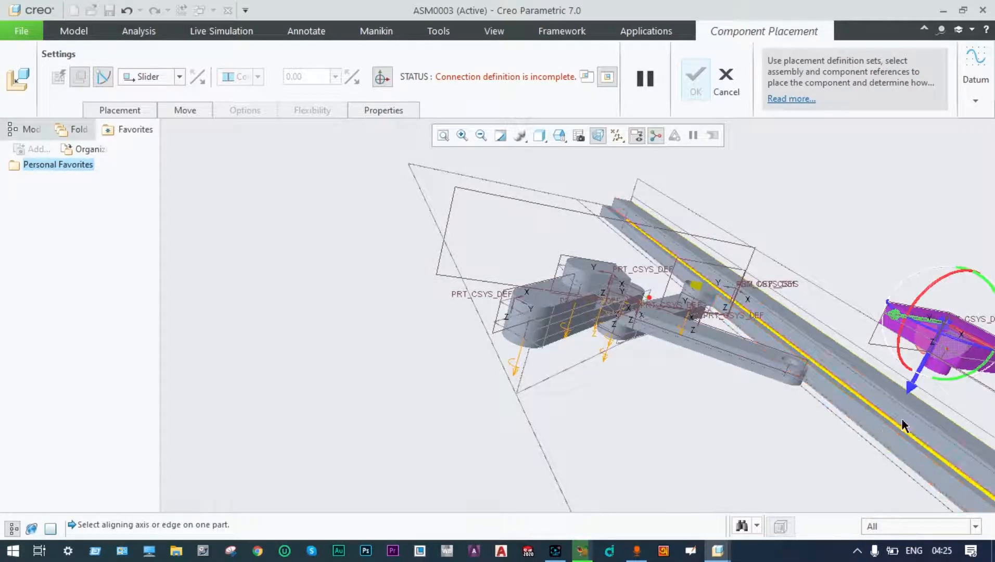
middle_click_drag(927, 415, 468, 398)
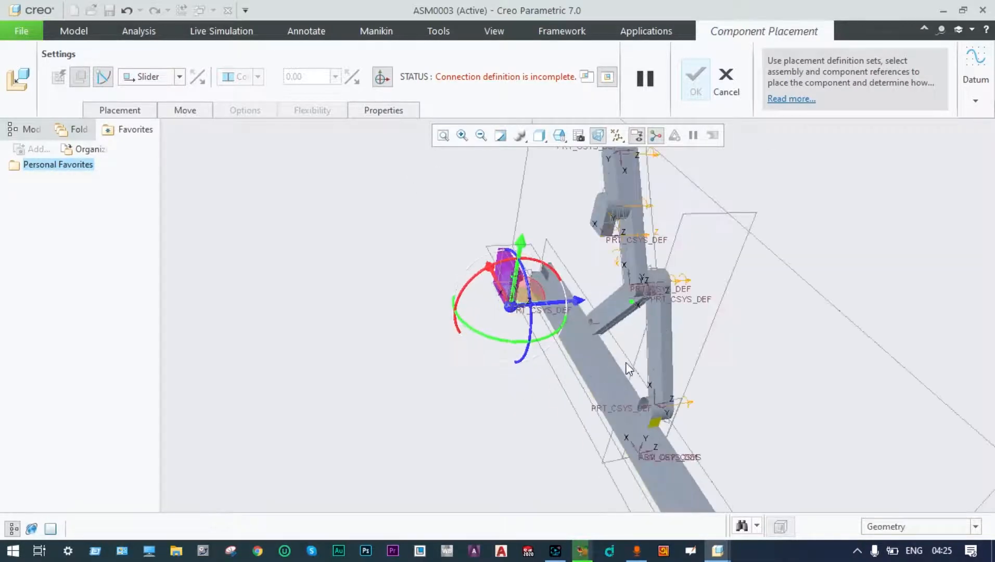
scroll(628, 369, "down", 3)
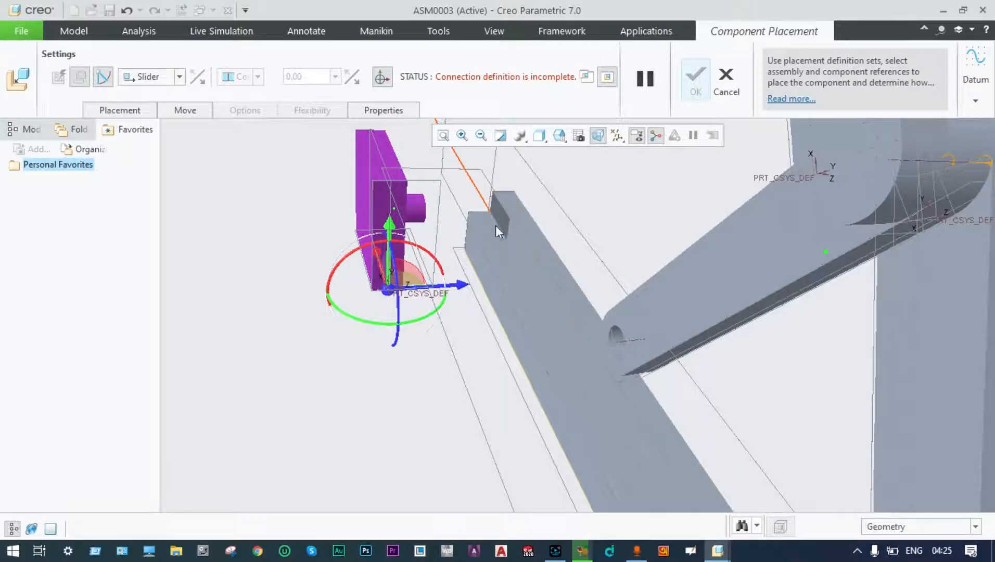
scroll(502, 313, "up", 5)
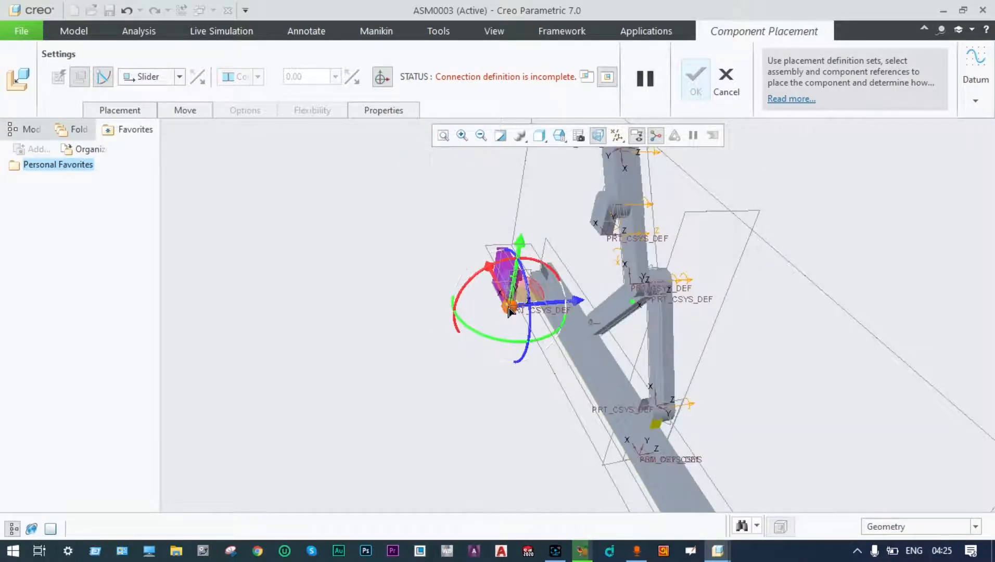
Align the crasher block to the rail edge and use the rail's flat face as rotation reference.
left_click_drag(509, 311, 557, 309)
middle_click_drag(525, 349, 655, 415)
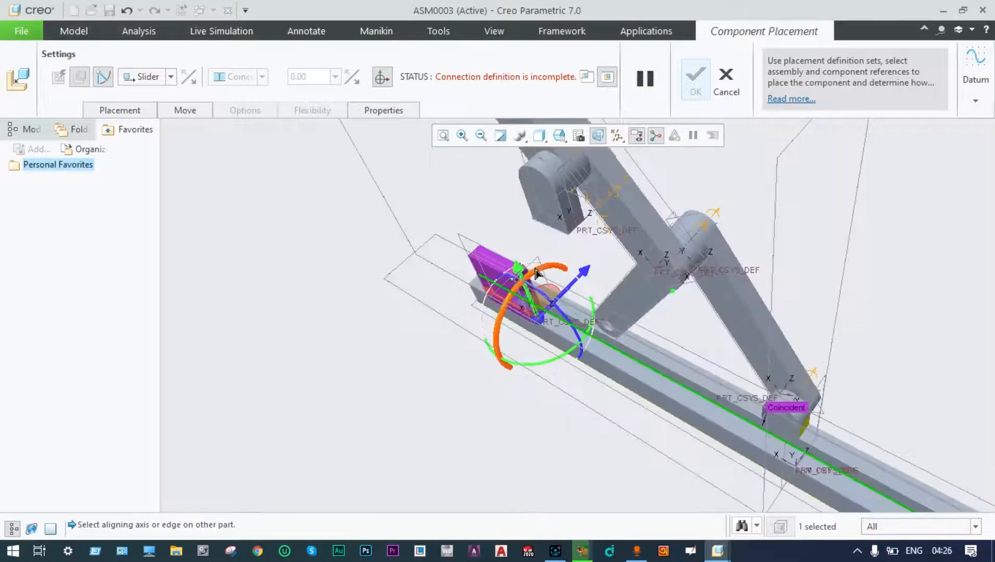
left_click_drag(534, 272, 500, 315)
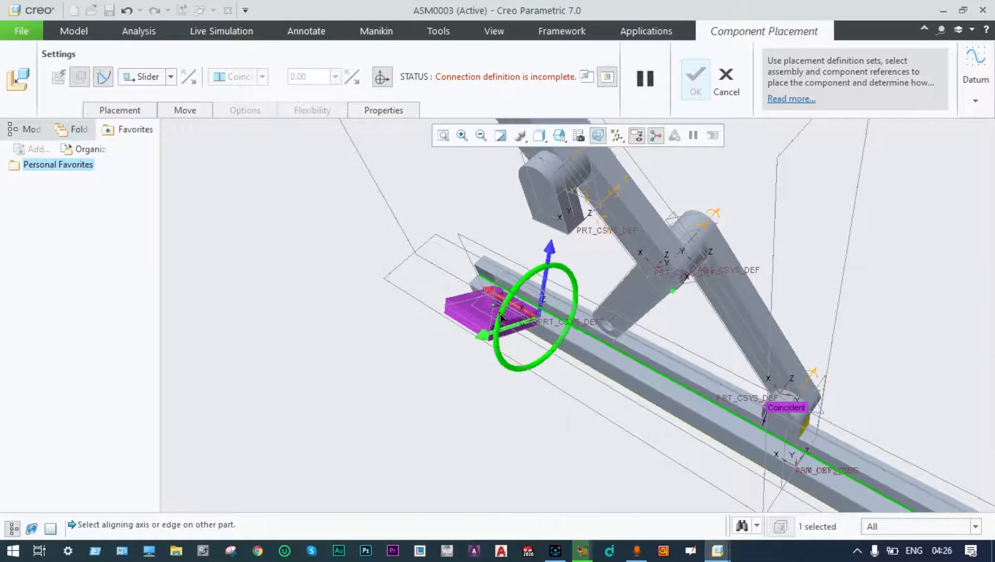
scroll(503, 316, "up", 6)
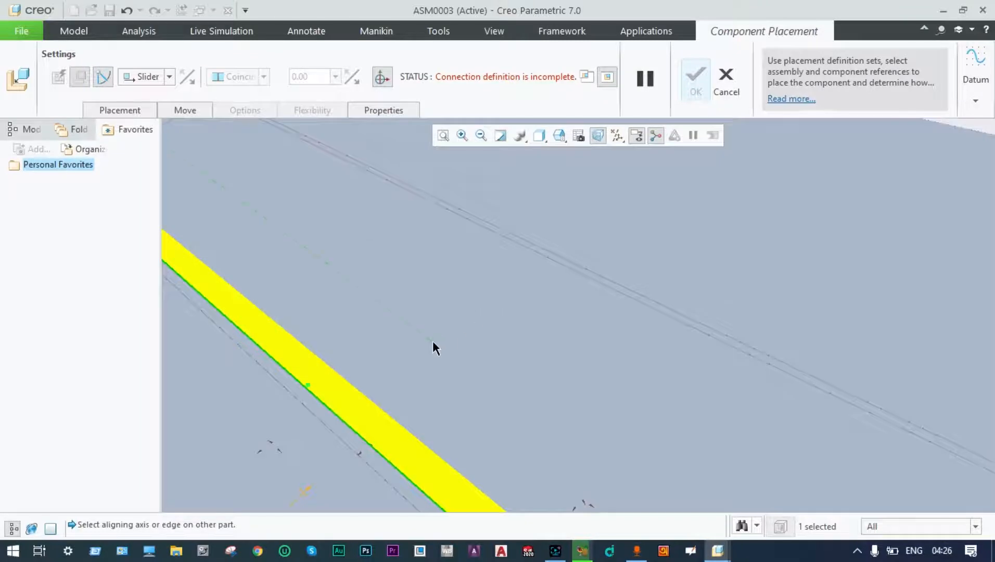
scroll(499, 317, "down", 8)
scroll(502, 317, "up", 2)
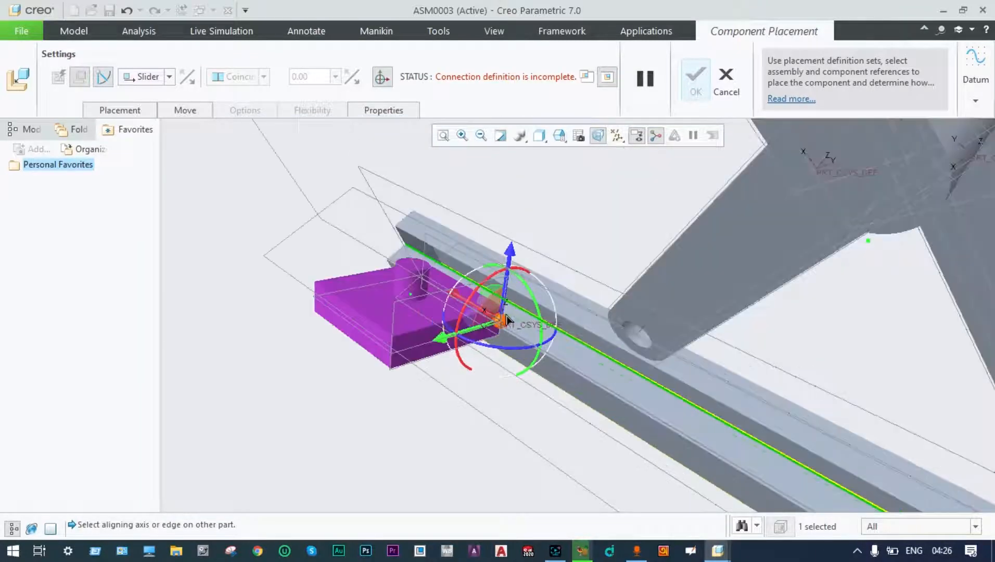
left_click(465, 286)
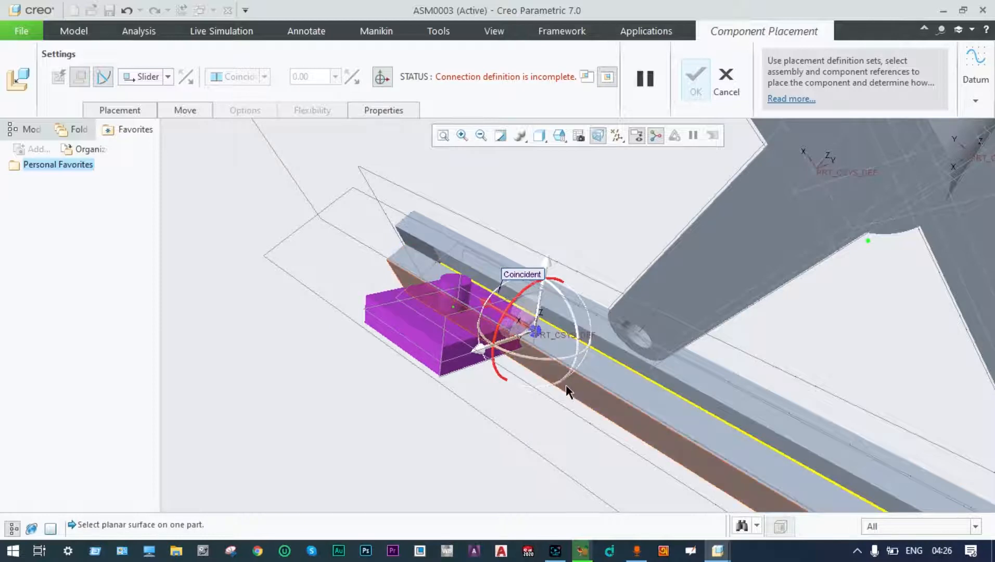
left_click(614, 373)
Complete rotation with the crasher's TOP plane, slide it along the rail, and add a new set.
scroll(571, 425, "down", 5)
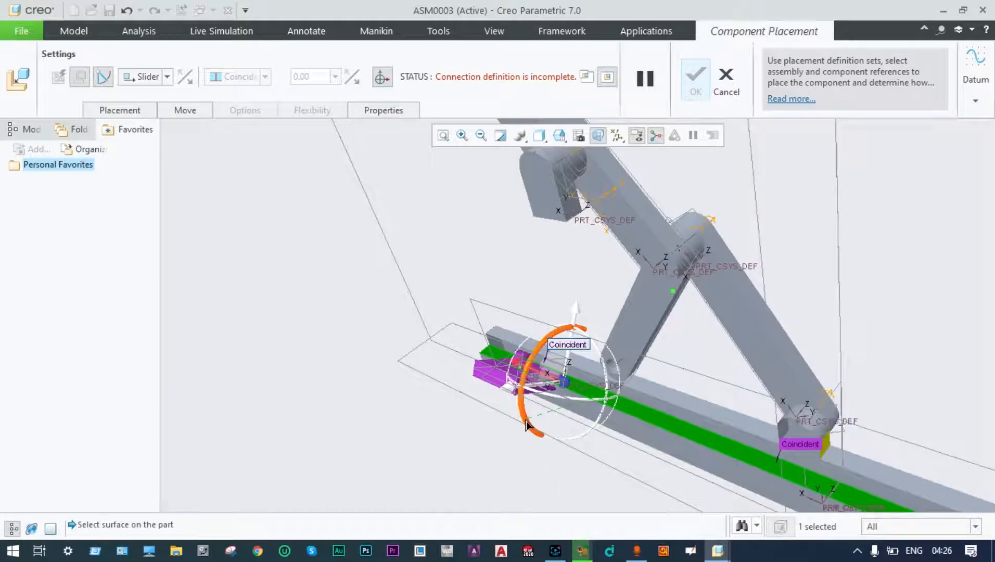
left_click_drag(537, 423, 529, 387)
left_click(529, 385)
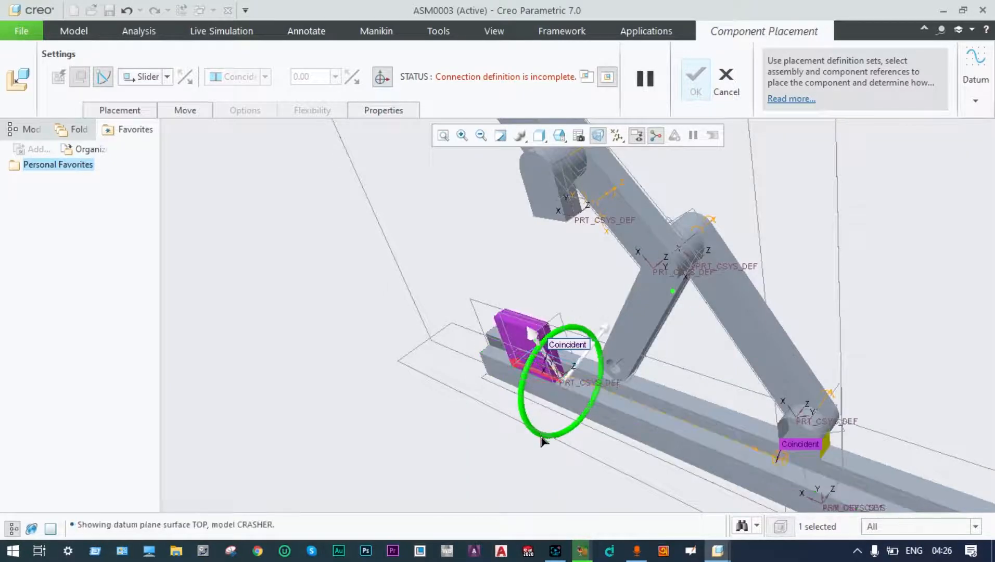
middle_click_drag(532, 441, 533, 411)
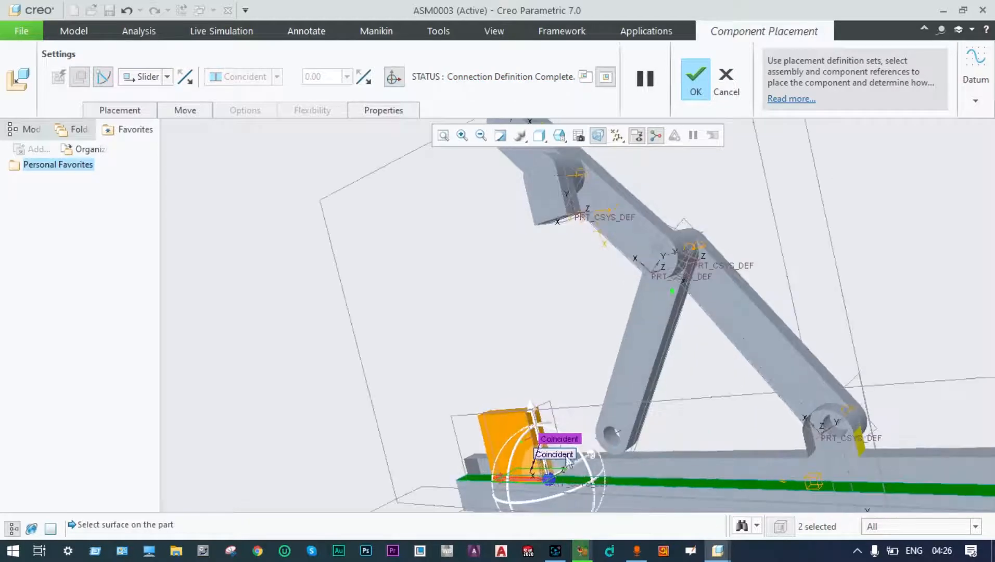
scroll(591, 491, "down", 4)
scroll(591, 488, "up", 5)
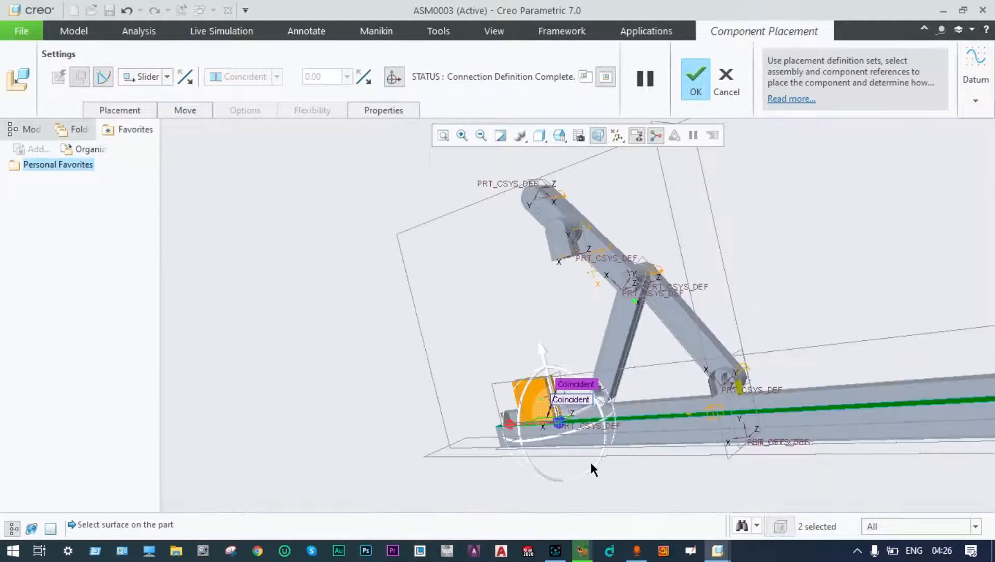
left_click_drag(560, 422, 639, 416)
middle_click_drag(639, 416, 622, 485)
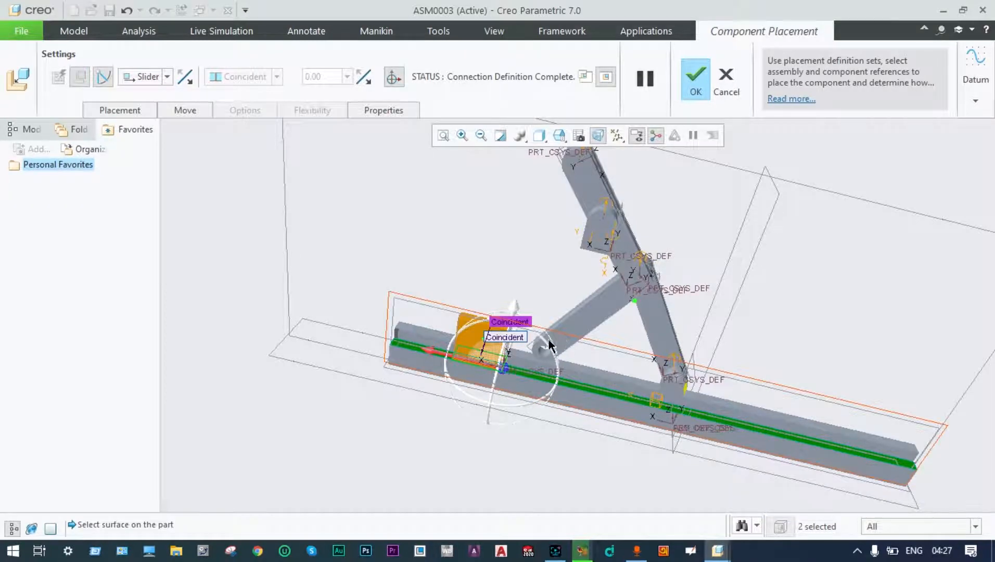
left_click(115, 110)
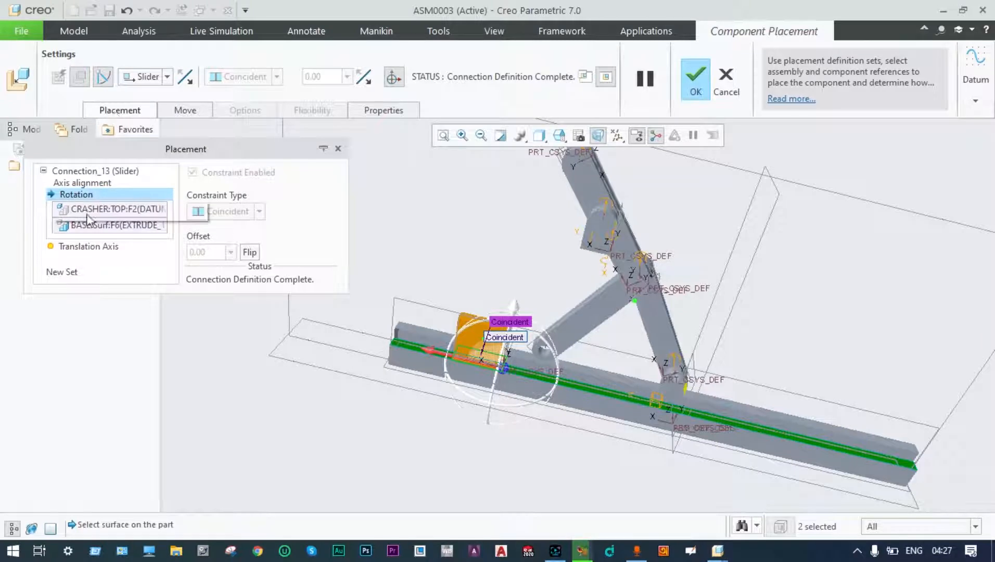
left_click(69, 273)
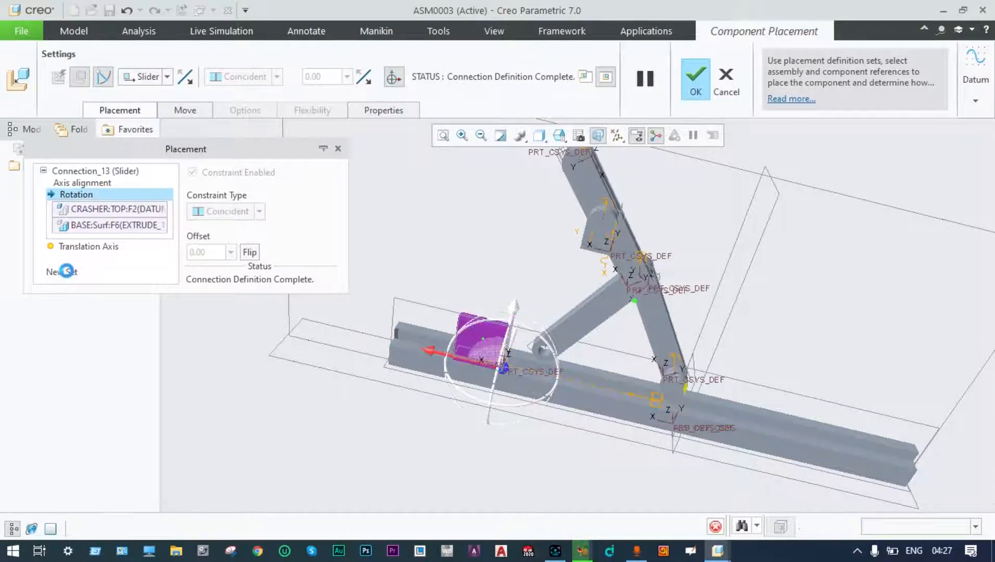
Make Connection_14 a Pin aligning the link's hole axis with the purple block.
left_click(168, 78)
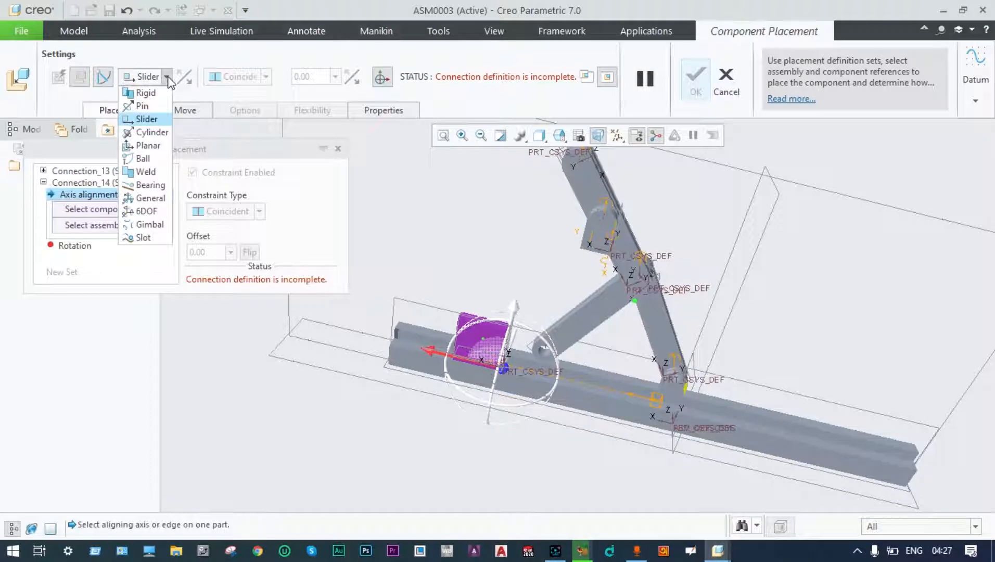
left_click(139, 104)
scroll(533, 372, "up", 5)
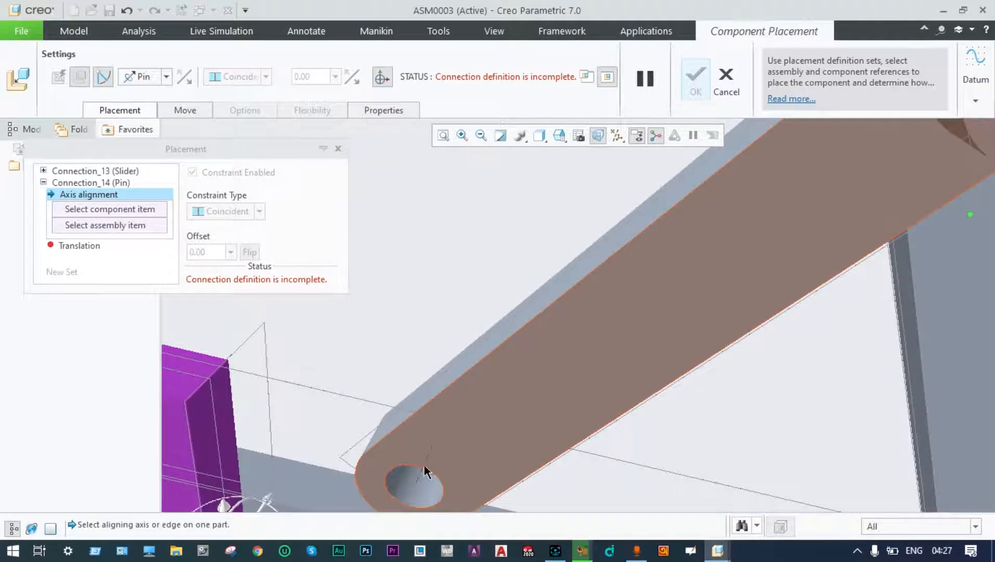
left_click(409, 481)
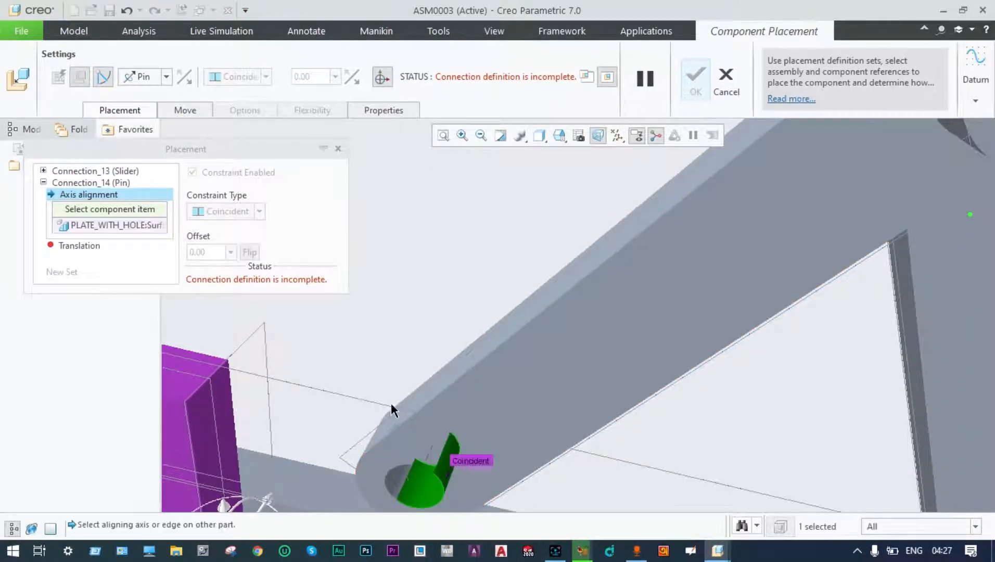
scroll(391, 403, "down", 6)
mouse_move(388, 387)
middle_mouse_down()
mouse_move(463, 344)
mouse_move(464, 354)
mouse_move(457, 331)
middle_mouse_up()
middle_click_drag(458, 291, 457, 289)
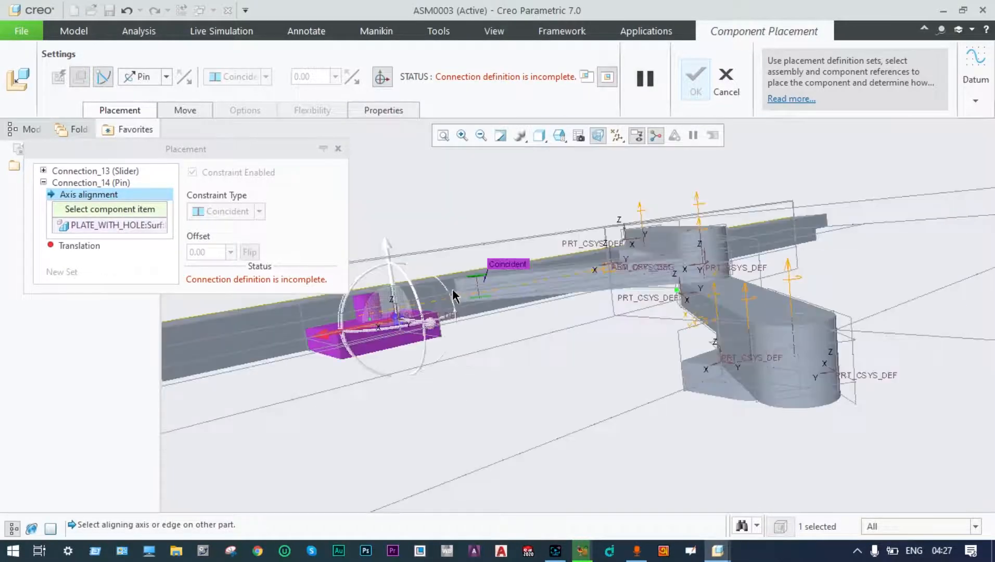
left_click(365, 303)
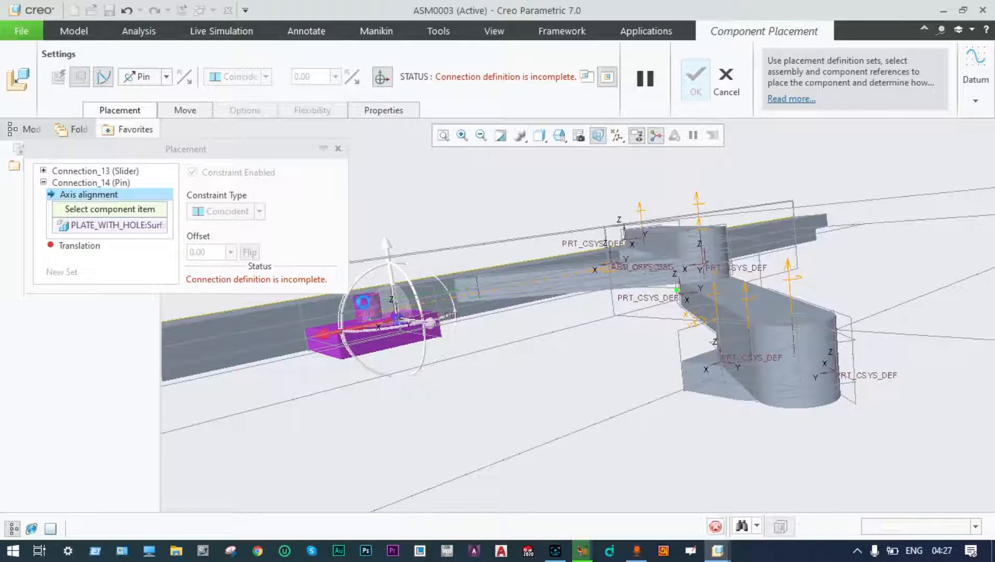
Pick the block and link faces for pin translation and confirm the placement.
scroll(519, 337, "down", 3)
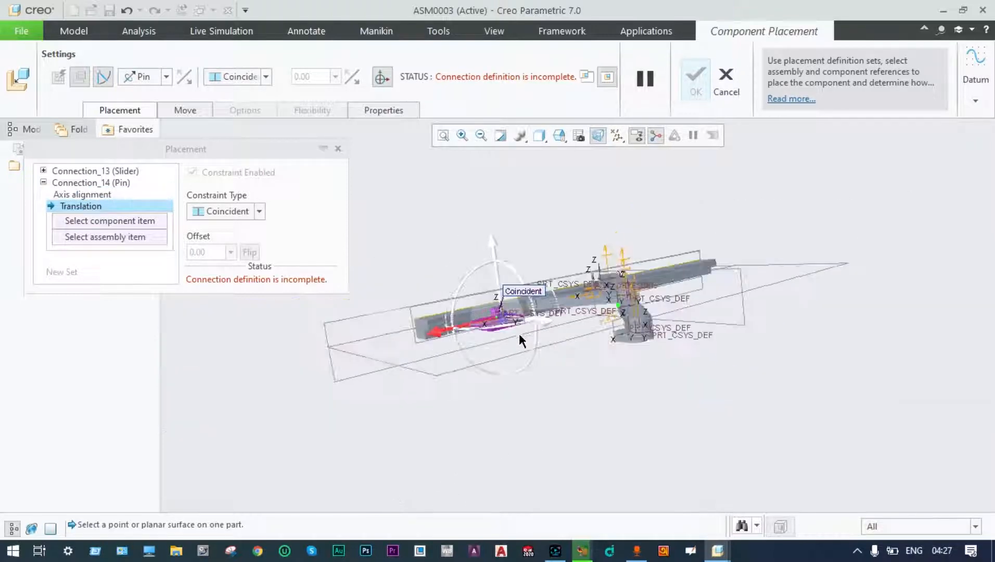
middle_click_drag(524, 336, 539, 380)
scroll(488, 341, "up", 5)
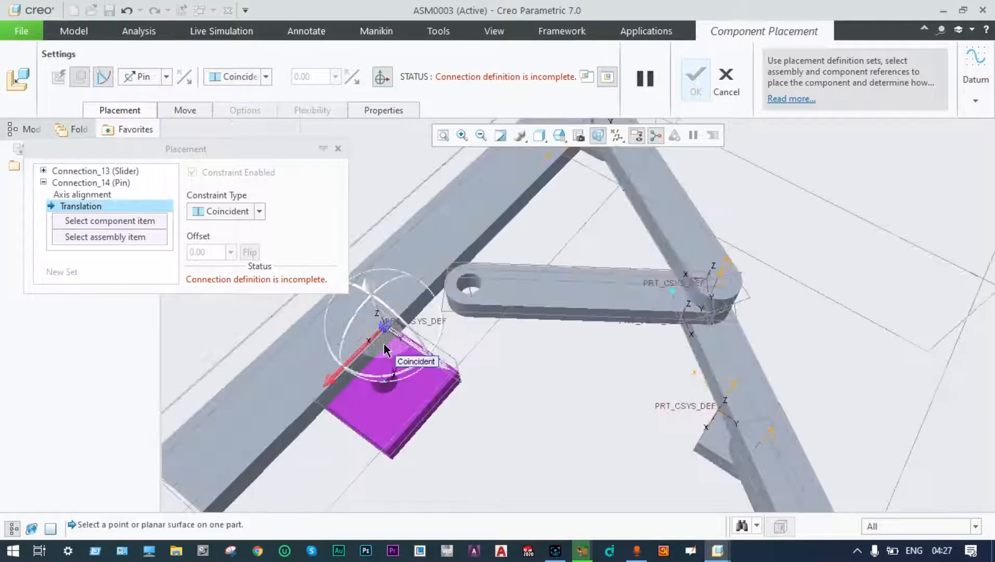
left_click(384, 370)
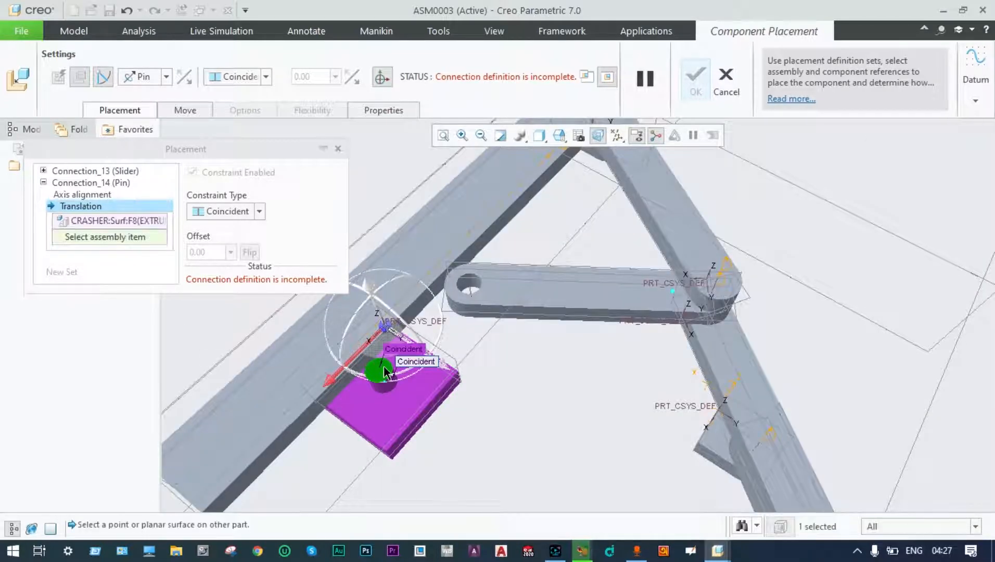
left_click(504, 295)
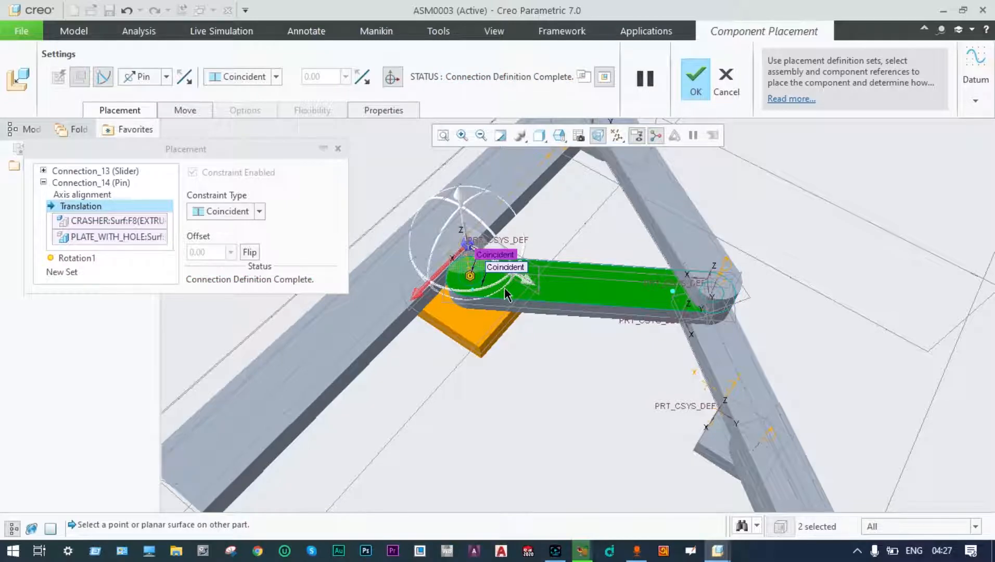
left_click(697, 81)
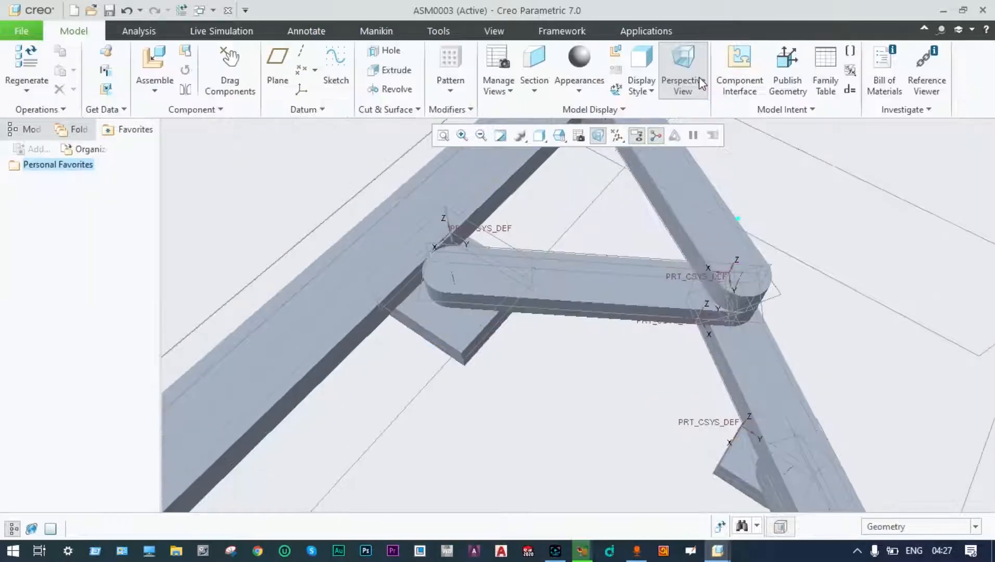
Apply a maroon wood appearance to the bottom beam.
scroll(608, 376, "down", 3)
middle_click_drag(606, 374, 822, 332)
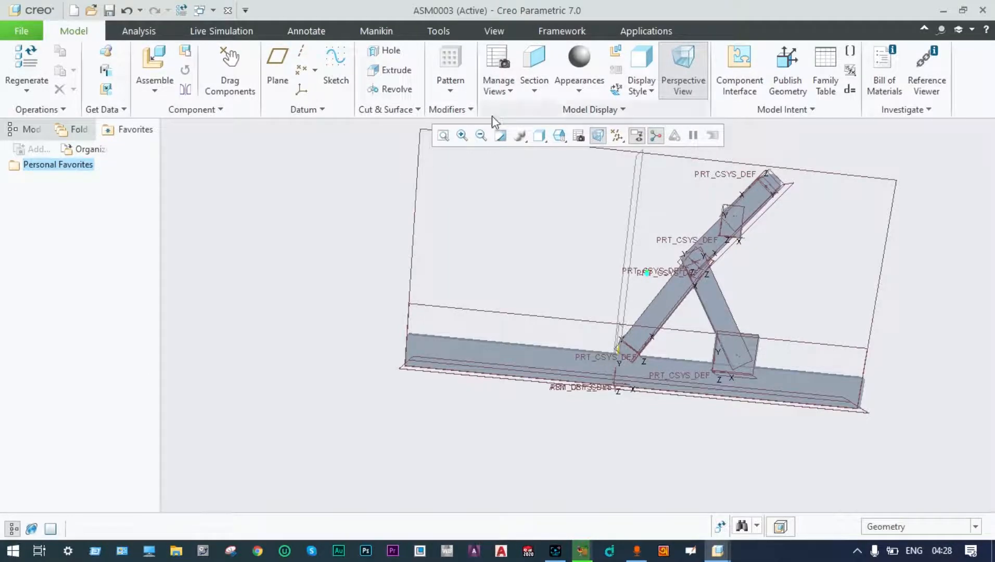
left_click(581, 90)
left_click(580, 89)
left_click(579, 88)
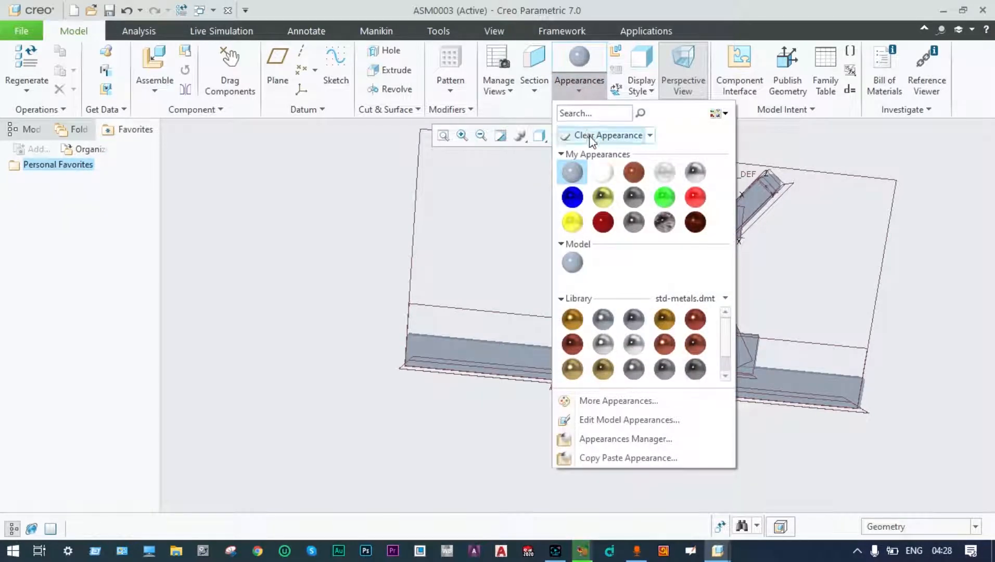
left_click(692, 224)
left_click(570, 346)
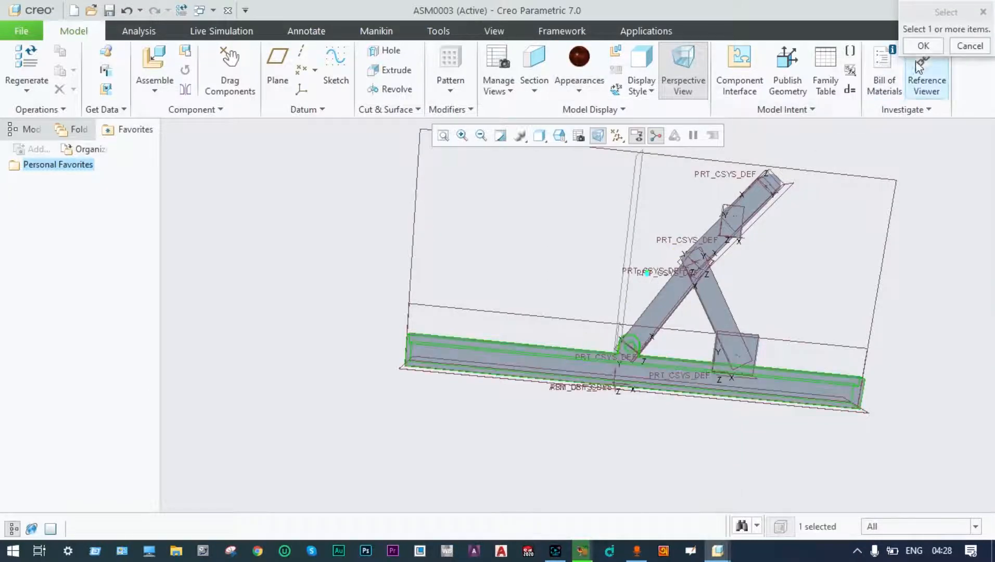
left_click(923, 46)
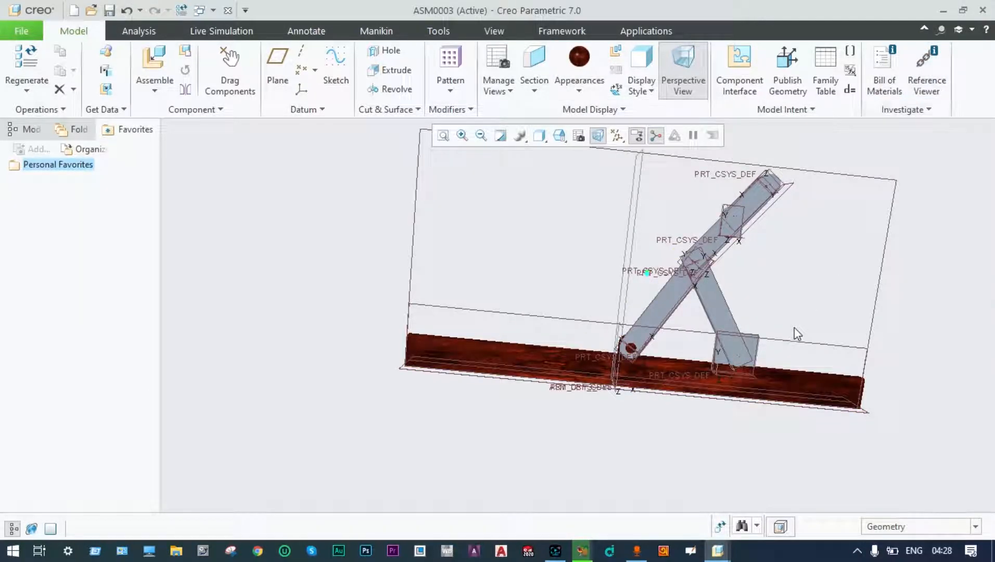
Paint the lower link yellow.
left_click(579, 92)
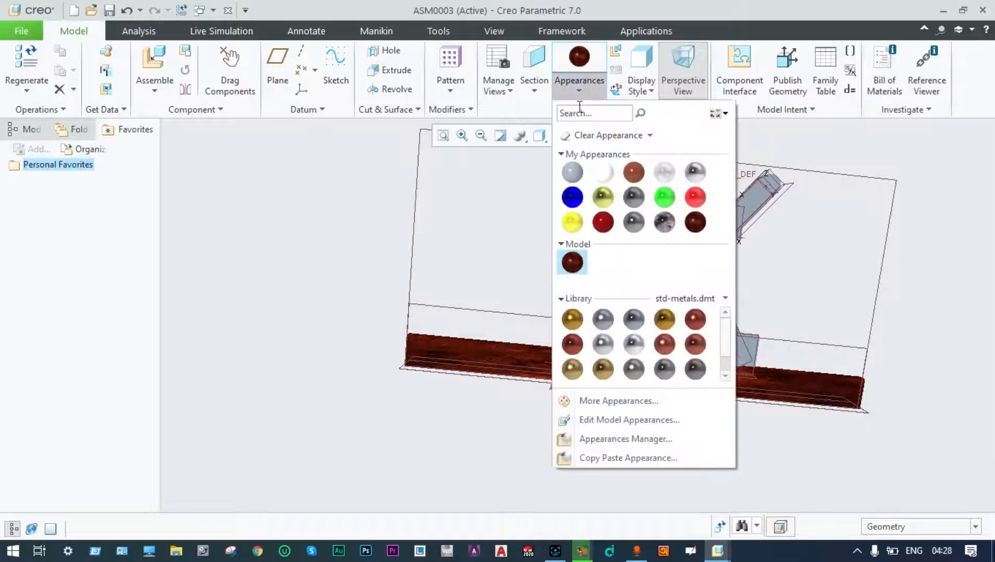
left_click(567, 222)
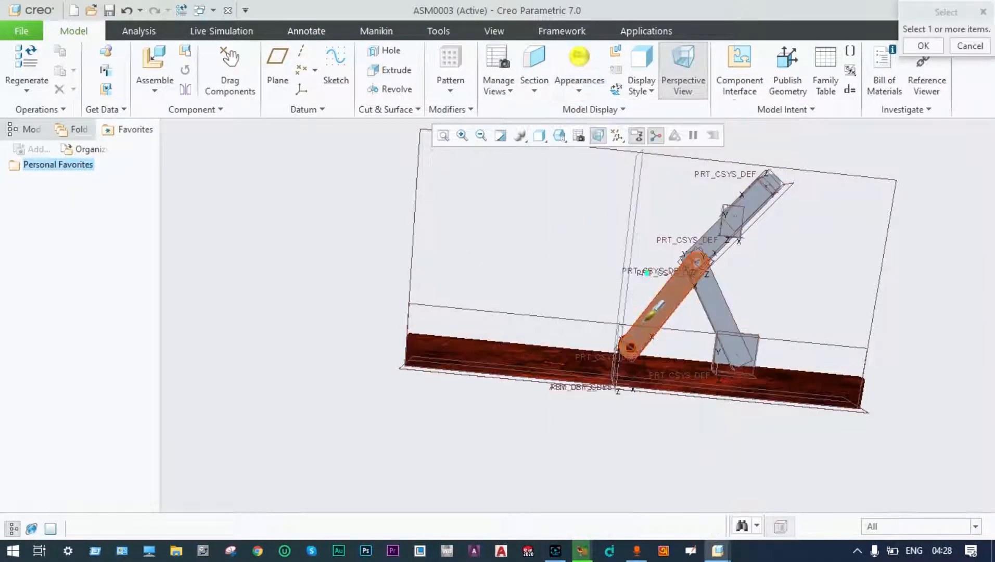
left_click(656, 307)
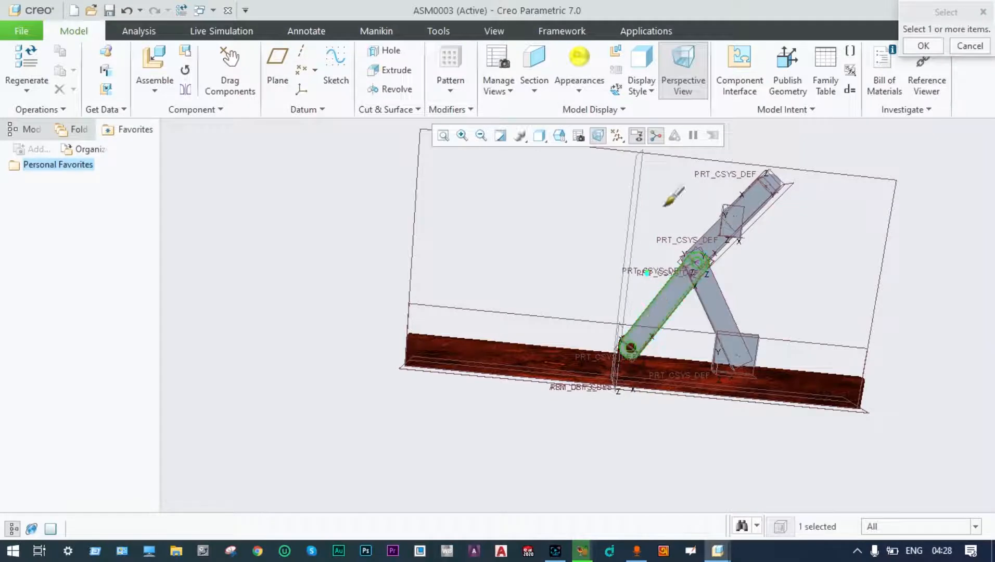
left_click(924, 46)
scroll(790, 247, "up", 3)
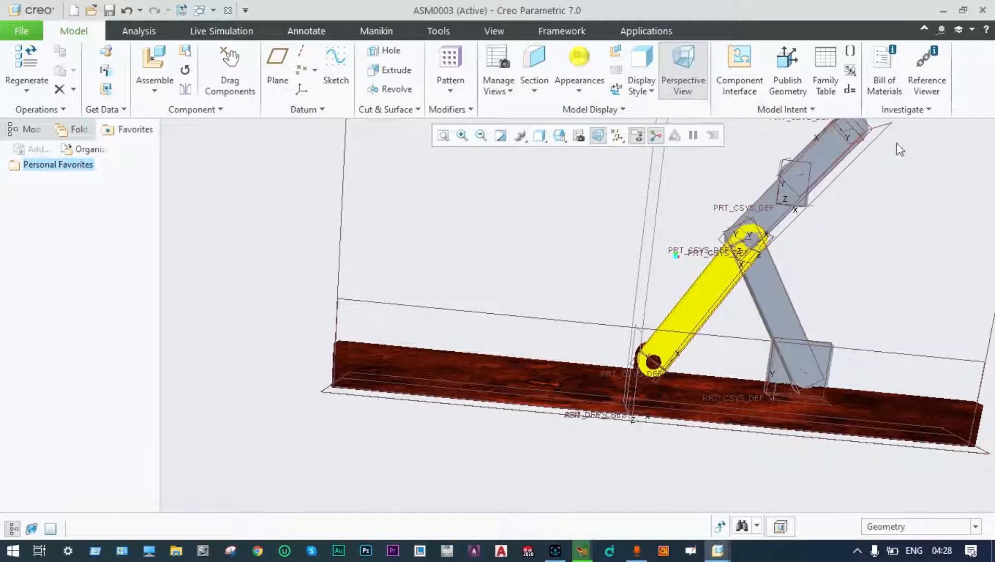
scroll(899, 147, "down", 2)
mouse_move(881, 157)
middle_mouse_down()
mouse_move(882, 198)
mouse_move(851, 213)
middle_mouse_up()
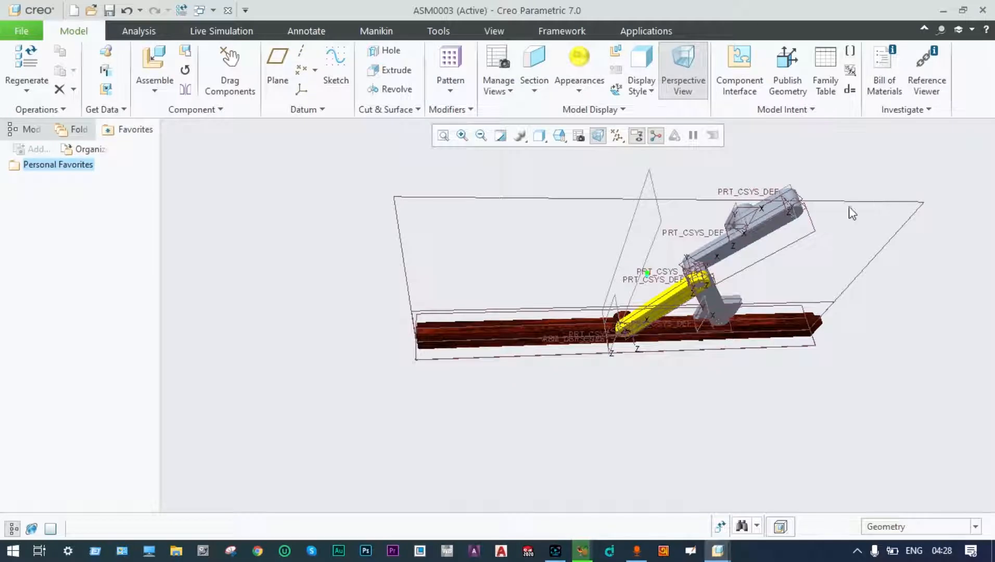
Apply the same yellow appearance to the upper part.
left_click(579, 58)
middle_click_drag(645, 138, 742, 223)
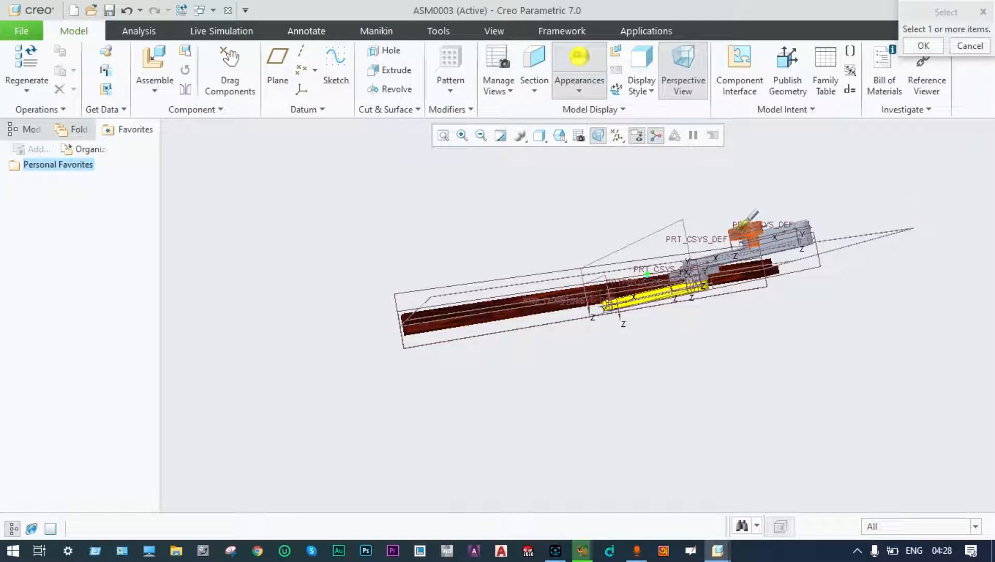
left_click(741, 229)
left_click(908, 44)
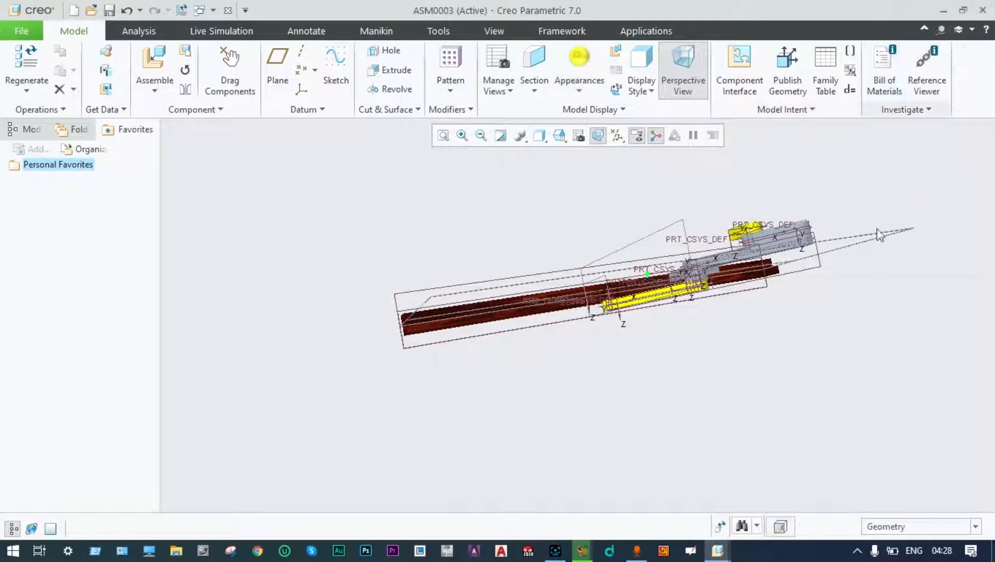
mouse_move(878, 229)
middle_mouse_down()
mouse_move(862, 256)
mouse_move(841, 225)
middle_mouse_up()
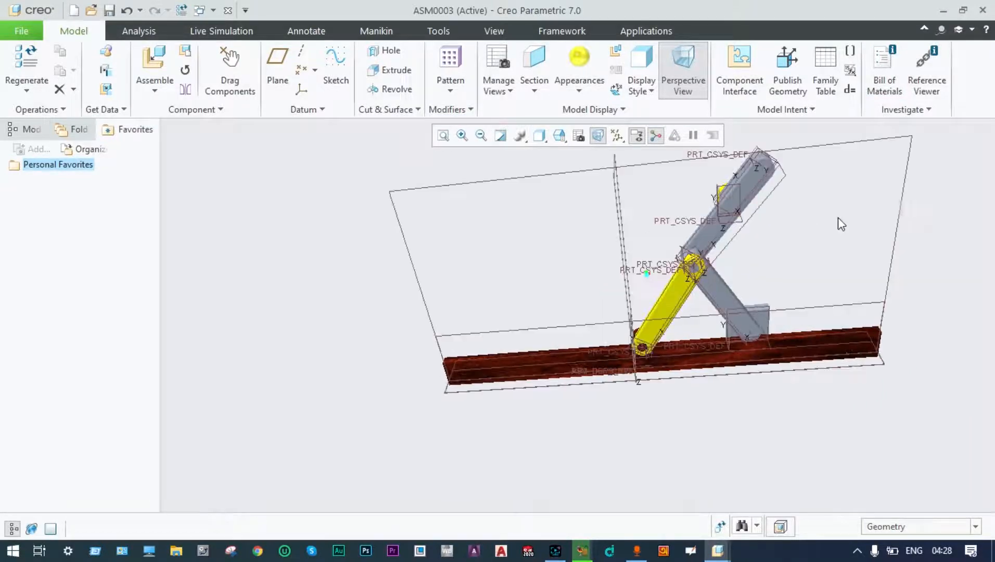
Paint the diagonal link red.
left_click(581, 90)
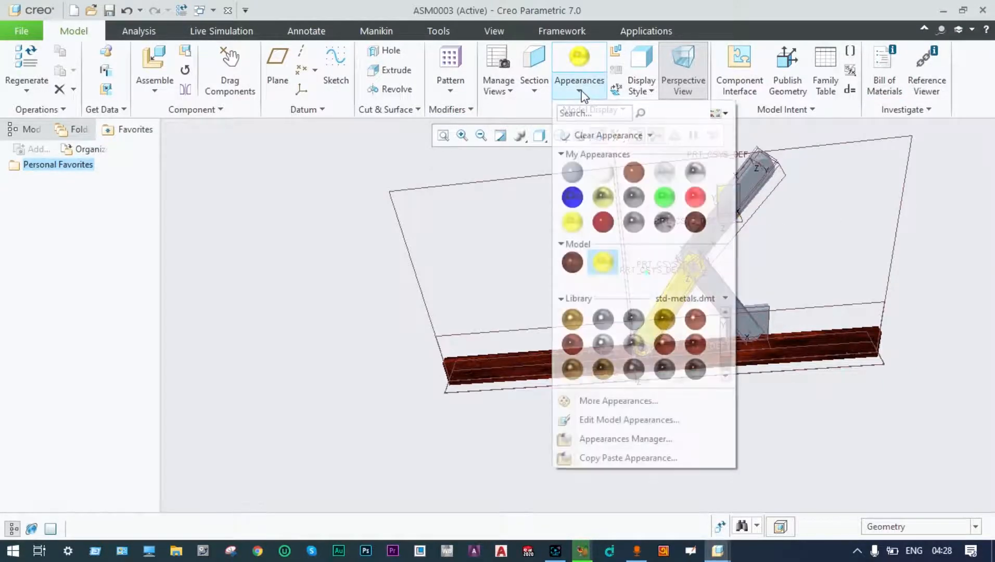
left_click(694, 199)
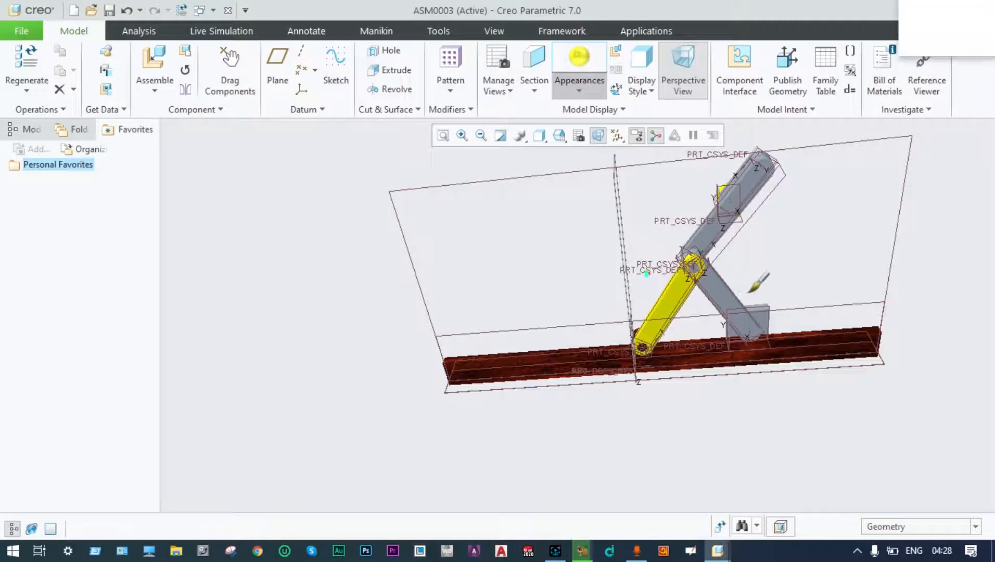
left_click(763, 311)
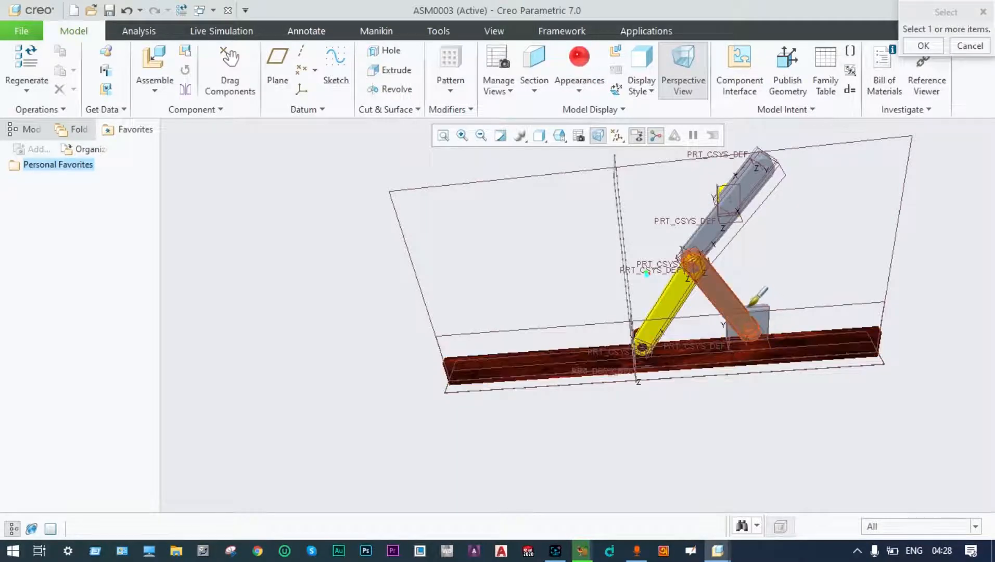
left_click(728, 285)
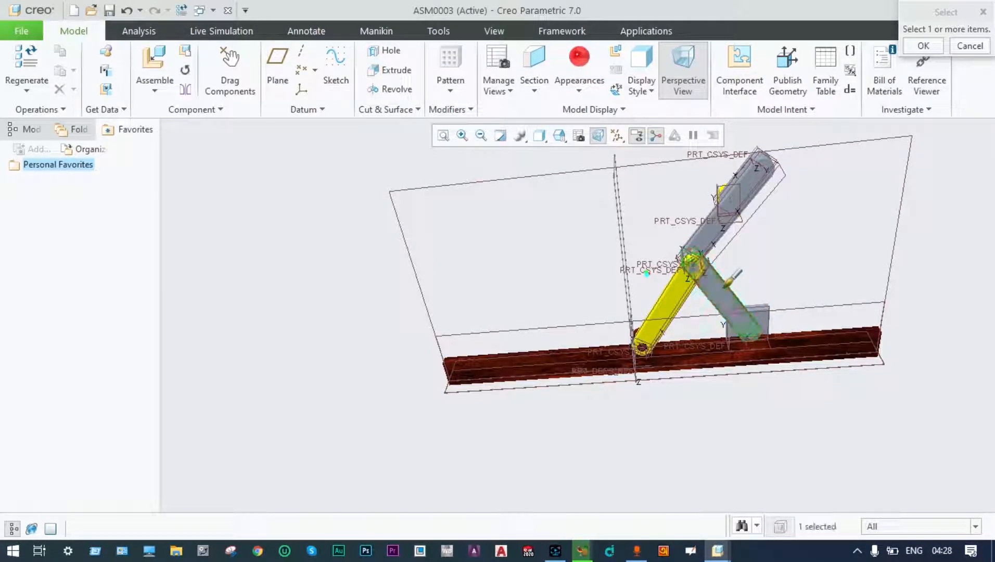
left_click(925, 46)
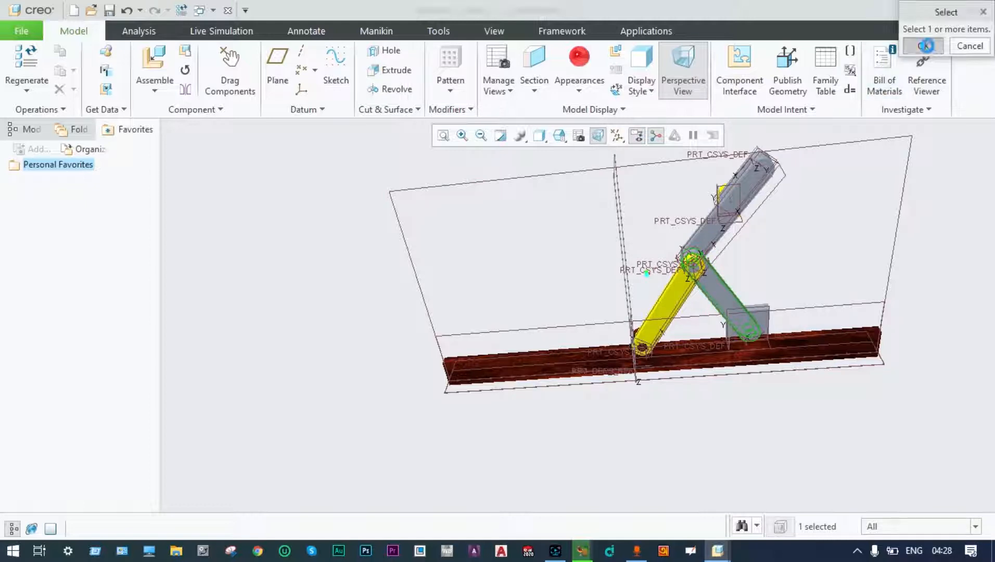
scroll(817, 244, "up", 2)
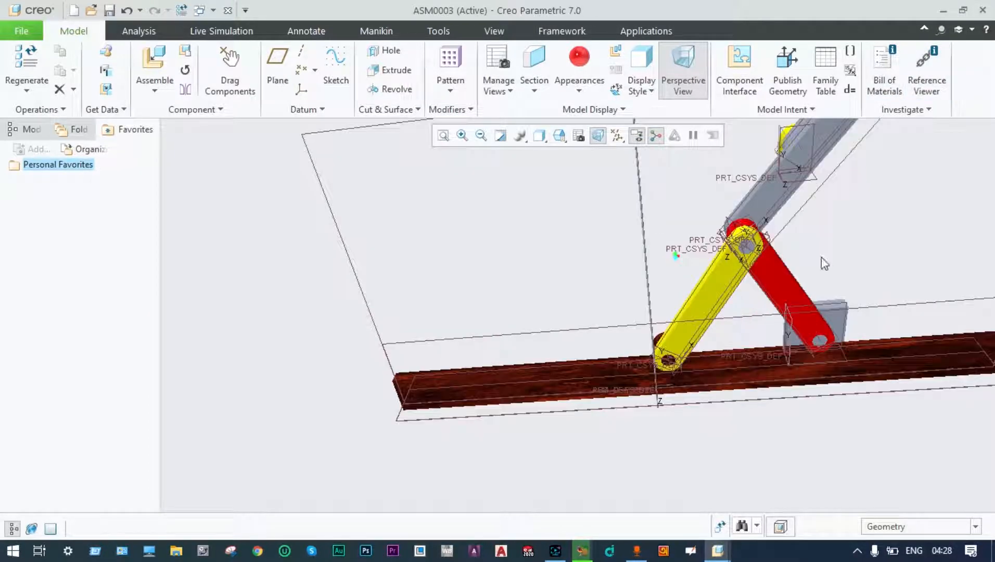
scroll(839, 306, "down", 2)
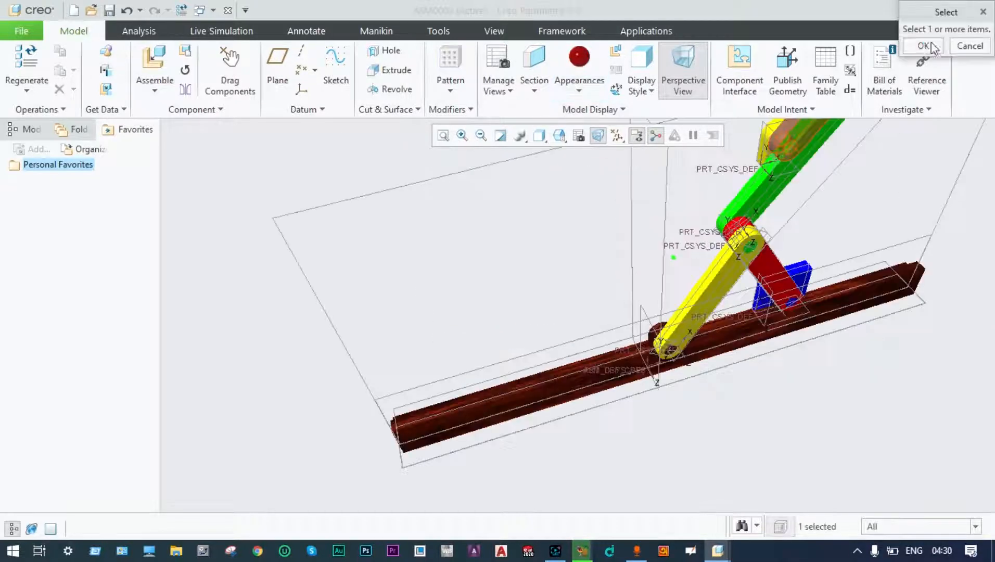
left_click(924, 46)
scroll(917, 181, "down", 2)
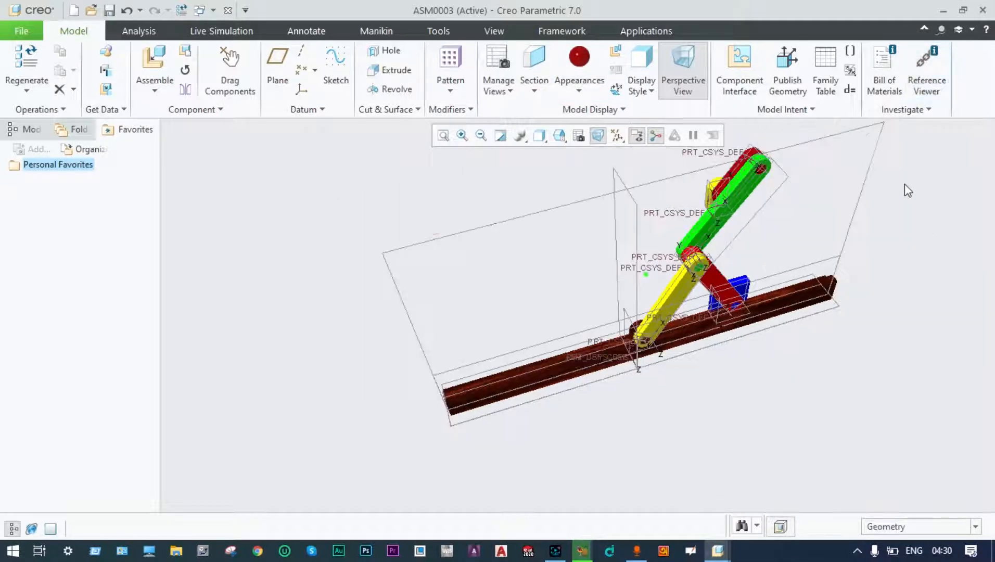
Refit the view and hide all datum planes, axes, points and coordinate systems.
left_click(443, 135)
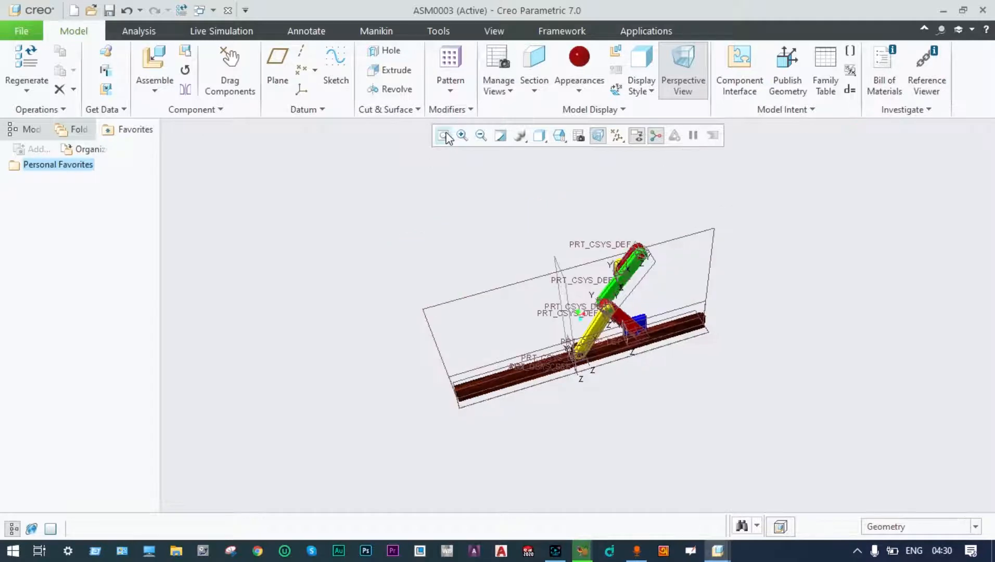
left_click(617, 136)
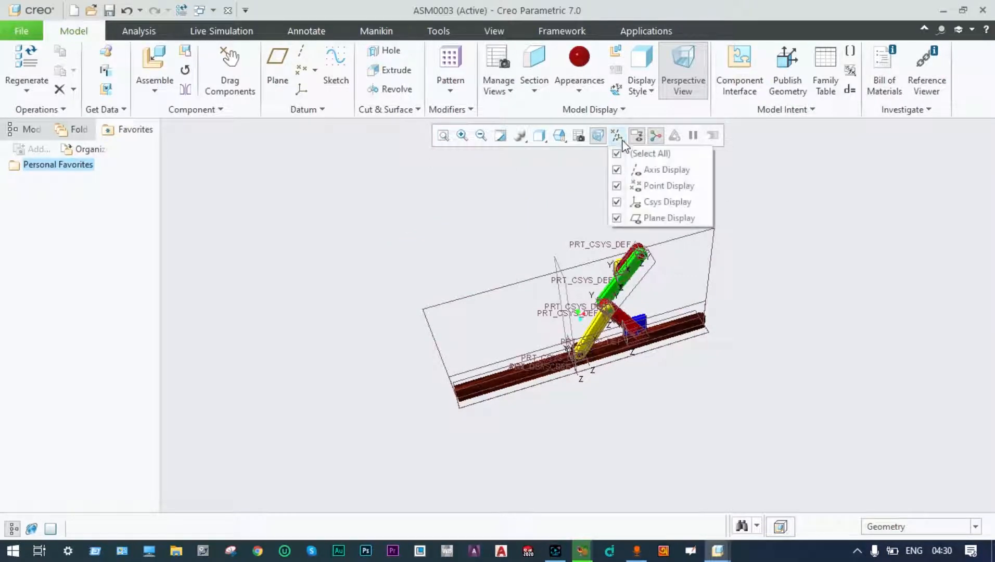
left_click(616, 153)
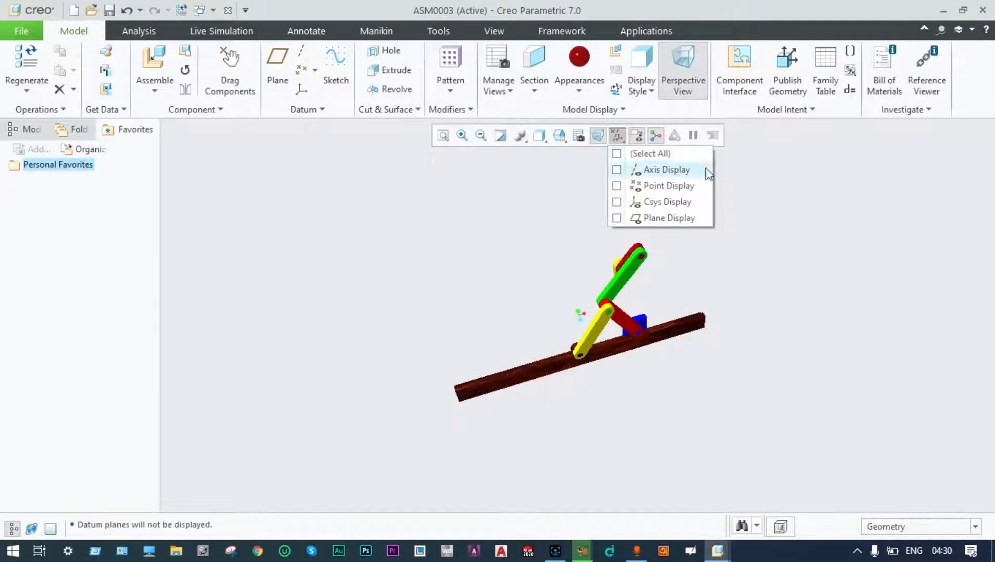
middle_click_drag(772, 233, 726, 226)
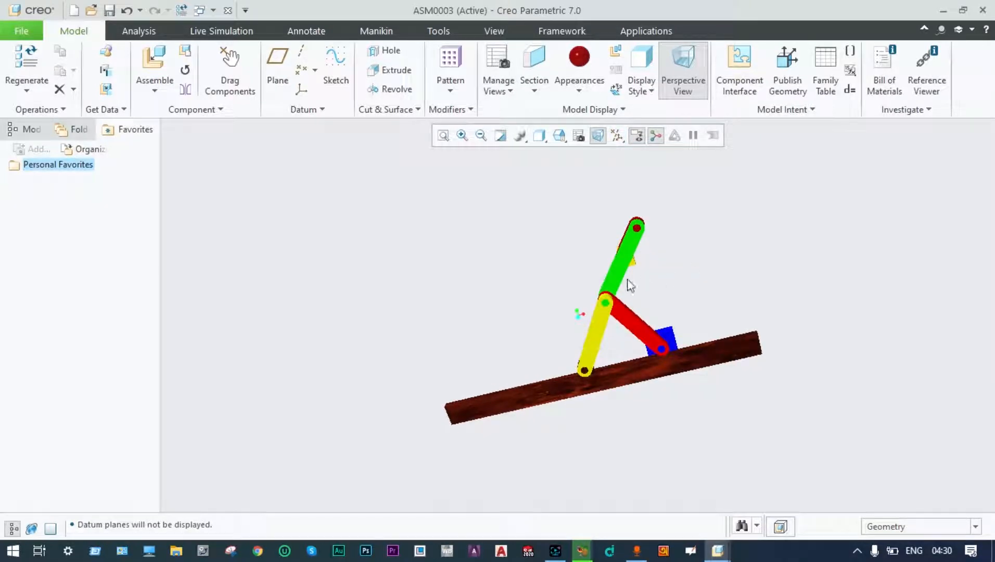
mouse_move(690, 262)
middle_mouse_down()
mouse_move(695, 234)
mouse_move(722, 269)
middle_mouse_up()
Drag the green link to move the linkage into a new pose, then show Applications.
left_click(230, 83)
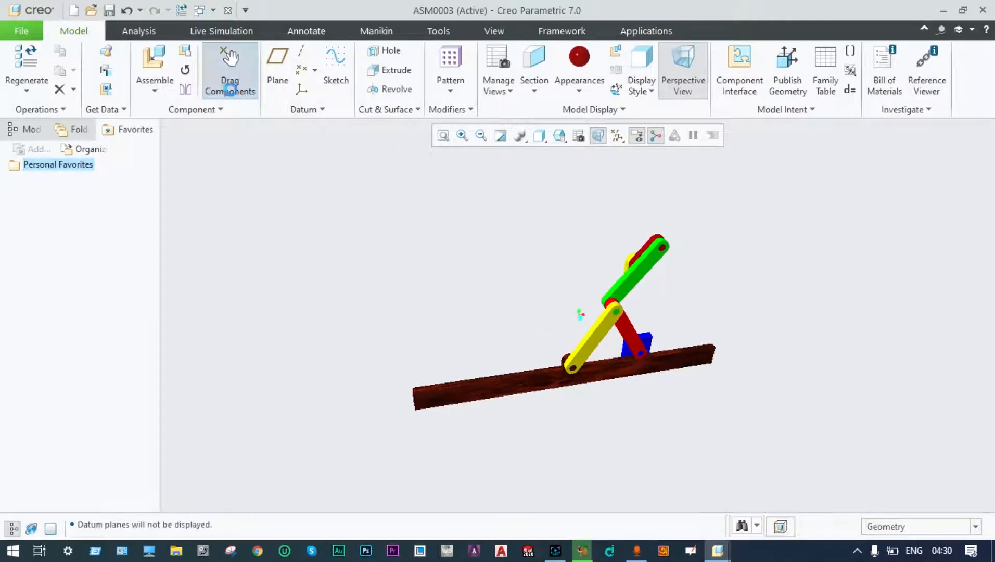
left_click(641, 274)
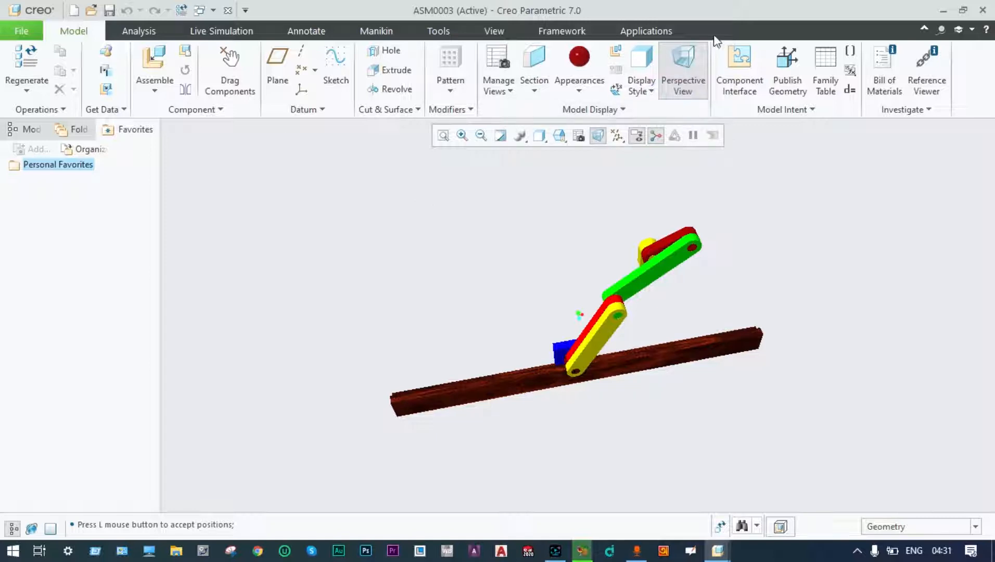
left_click(648, 32)
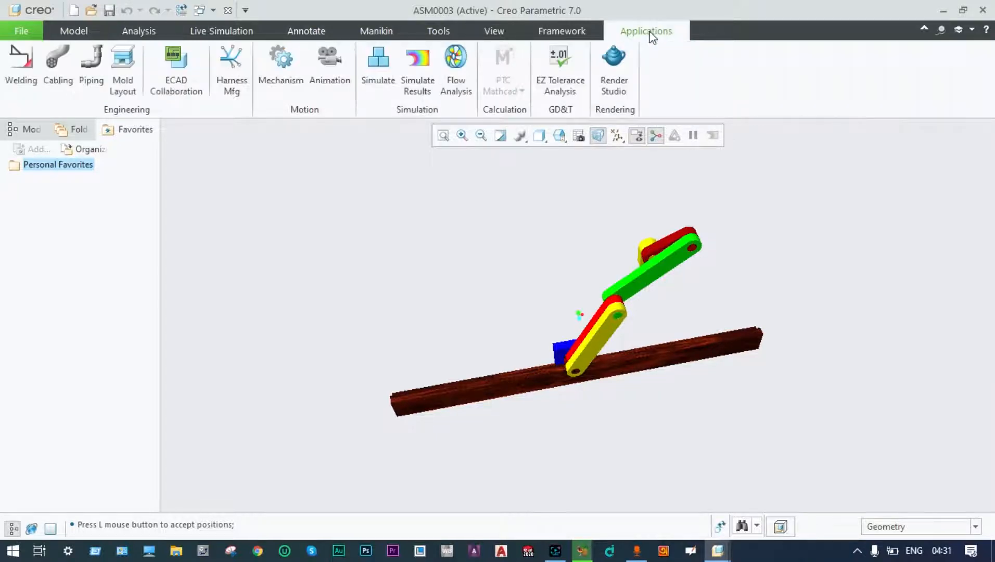
Switch to the Mechanism application and zoom in on the linkage.
left_click(283, 70)
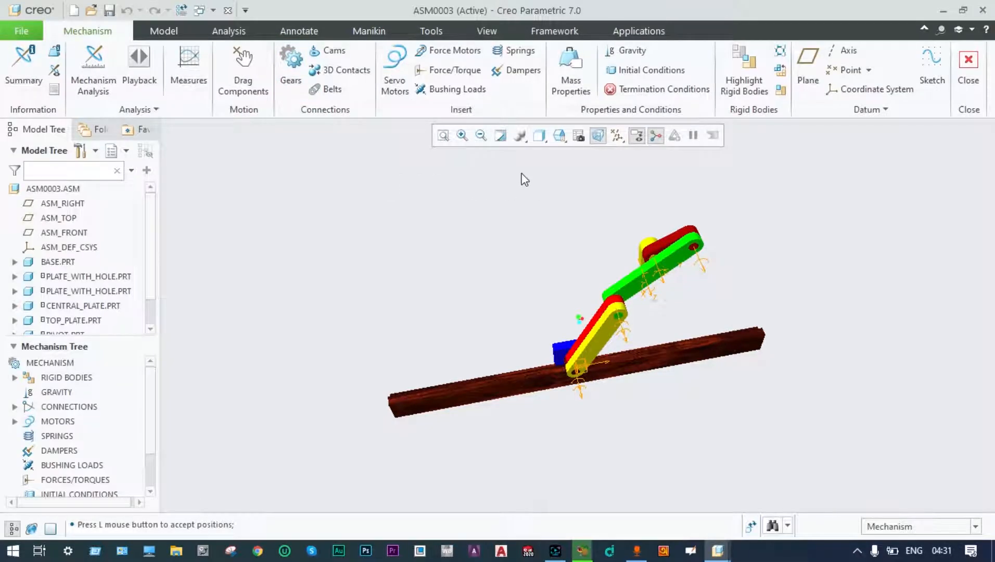
scroll(663, 249, "down", 3)
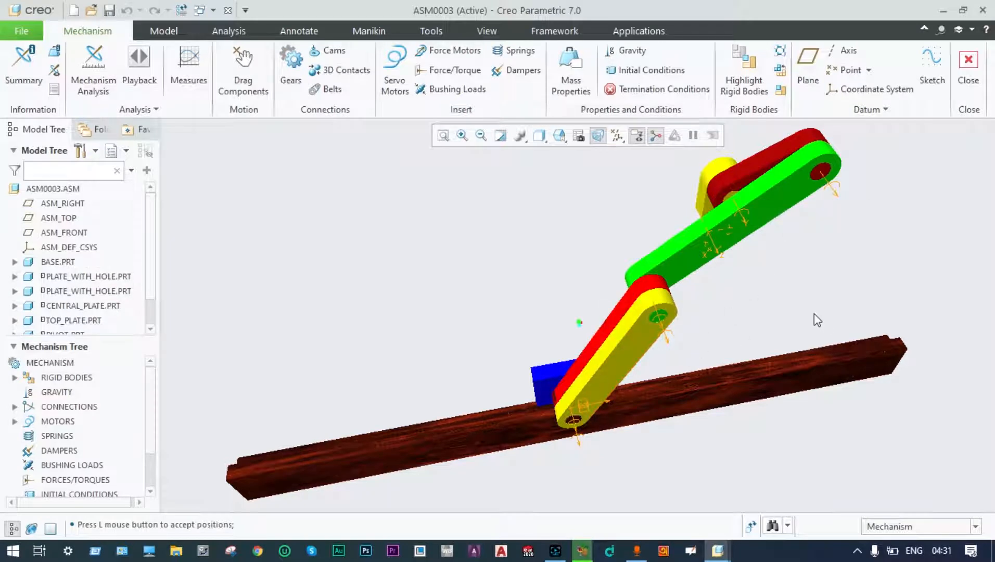
Add Motor_1 on the green link's joint driving angular velocity with coefficient A of 10 (60 deg/sec).
left_click(397, 61)
left_click(744, 217)
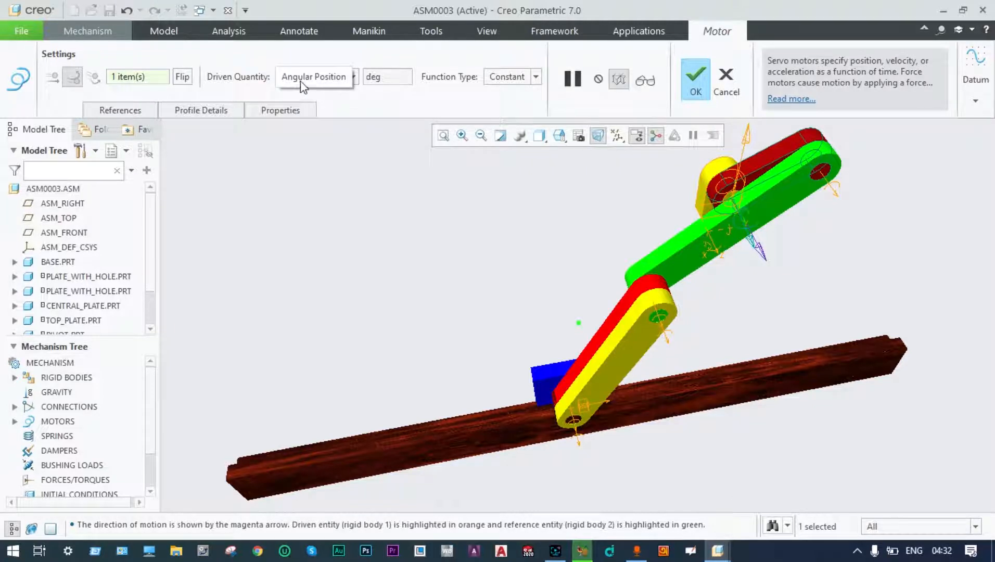
left_click(200, 115)
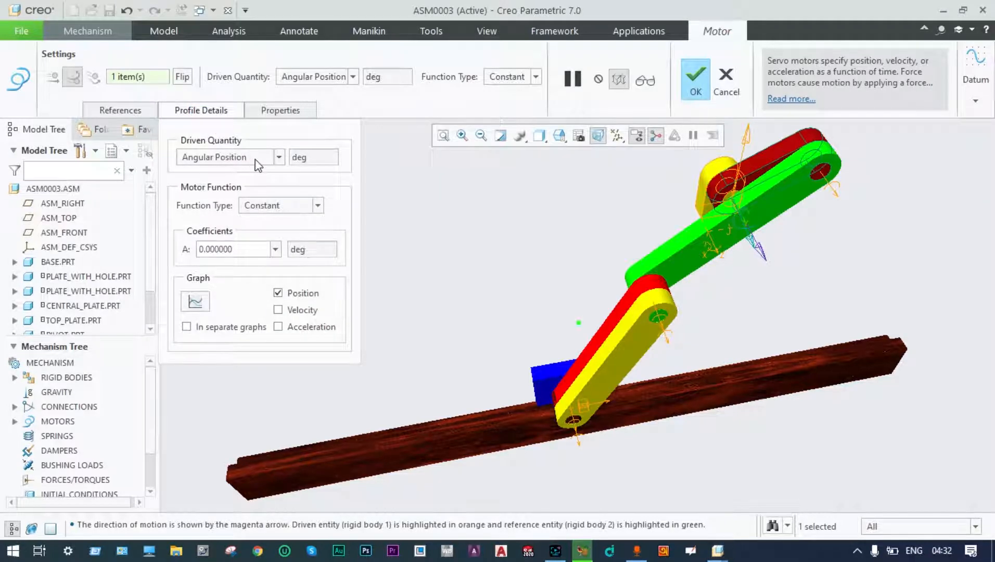
left_click(279, 157)
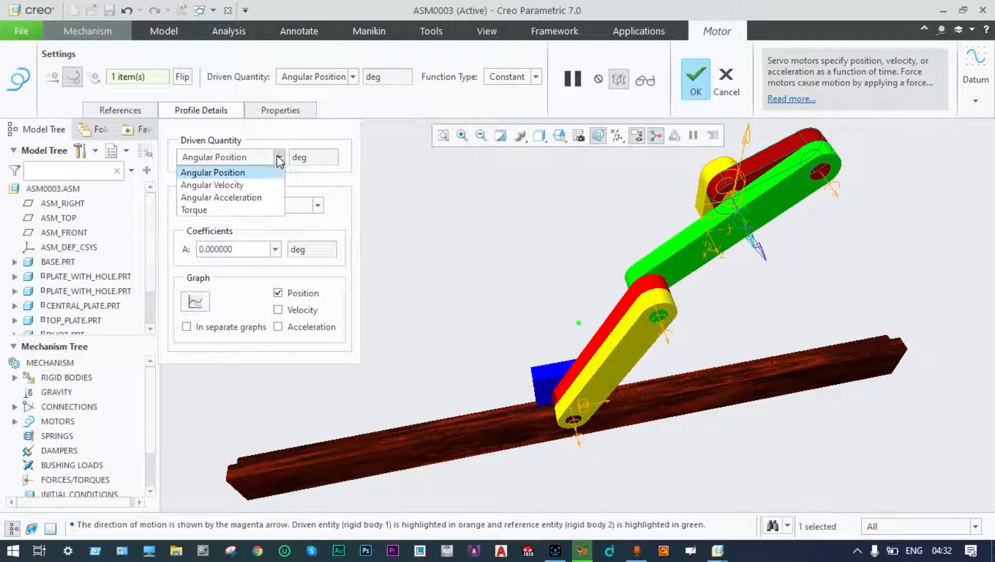
left_click(237, 185)
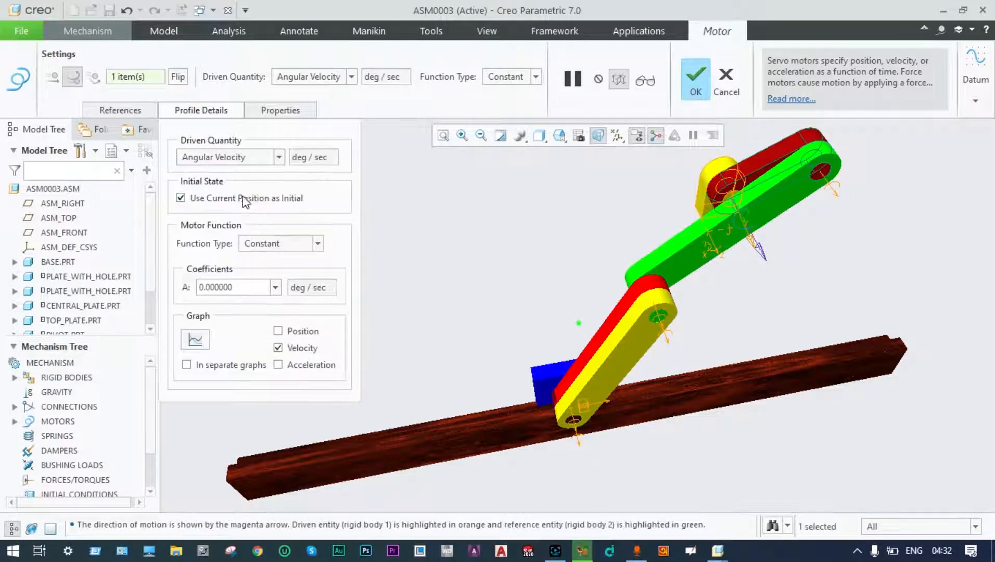
double_click(238, 287)
type("10")
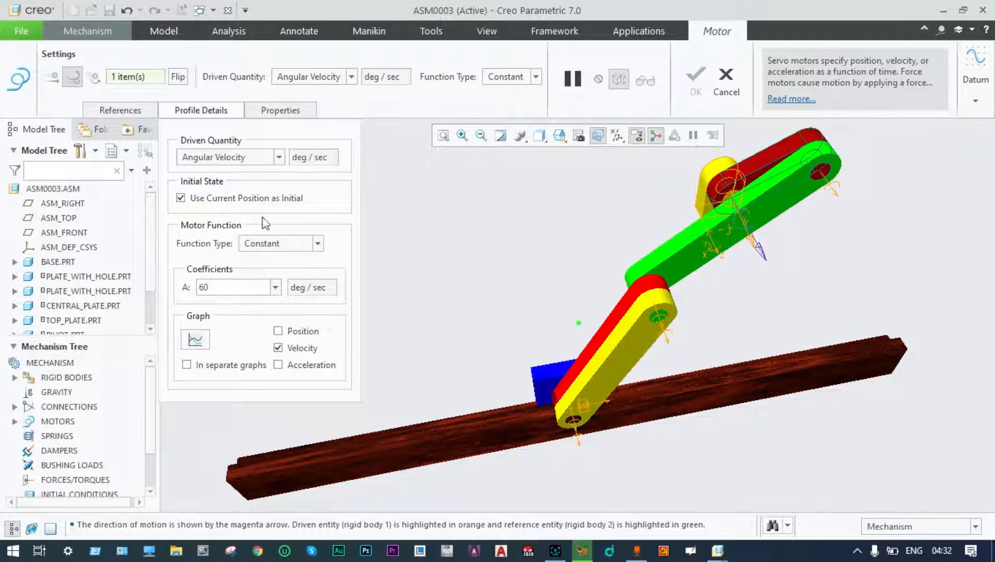
left_click(299, 110)
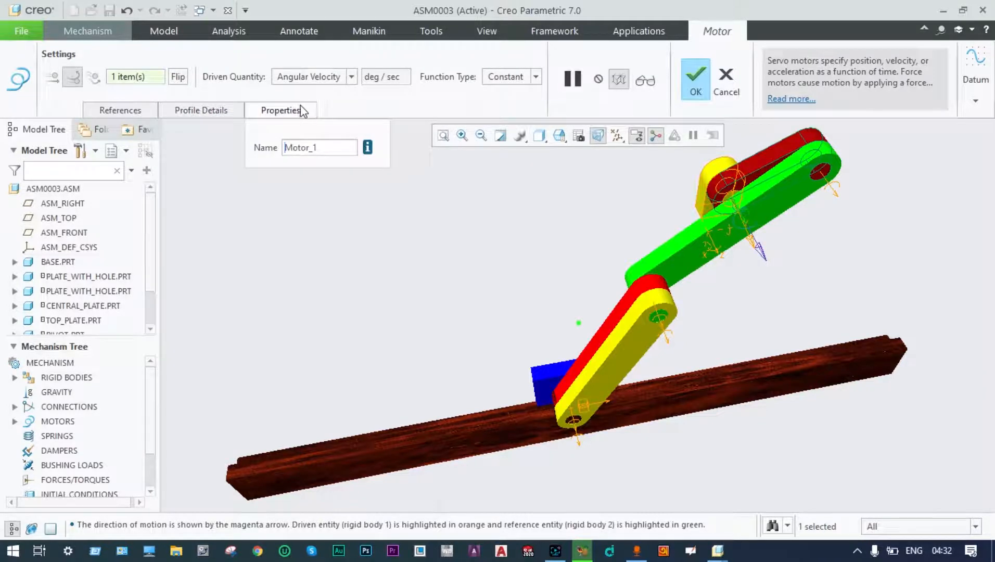
left_click(694, 74)
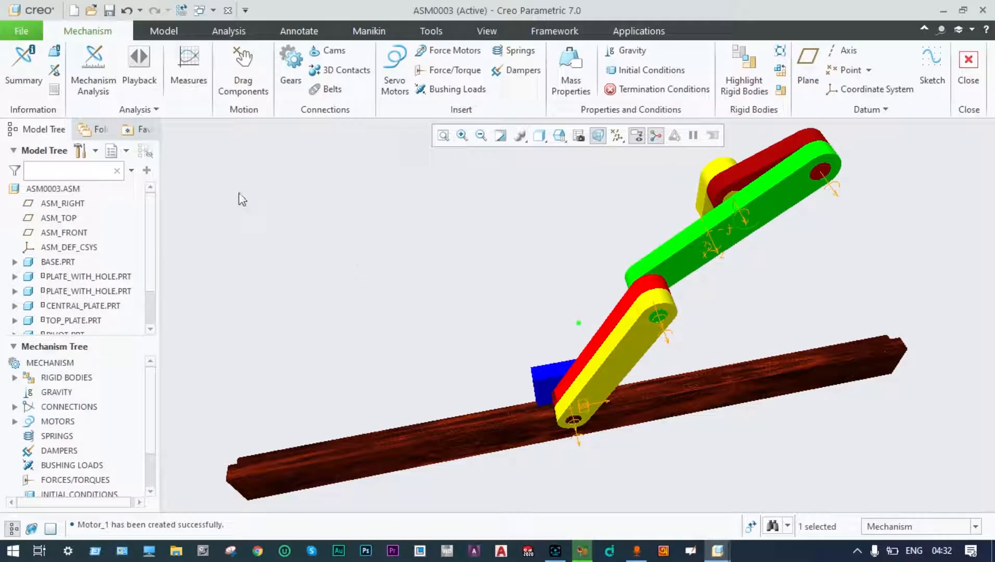
Define AnalysisDefinition1 as a Kinematic analysis from 0 to 30 s and run it.
left_click(91, 85)
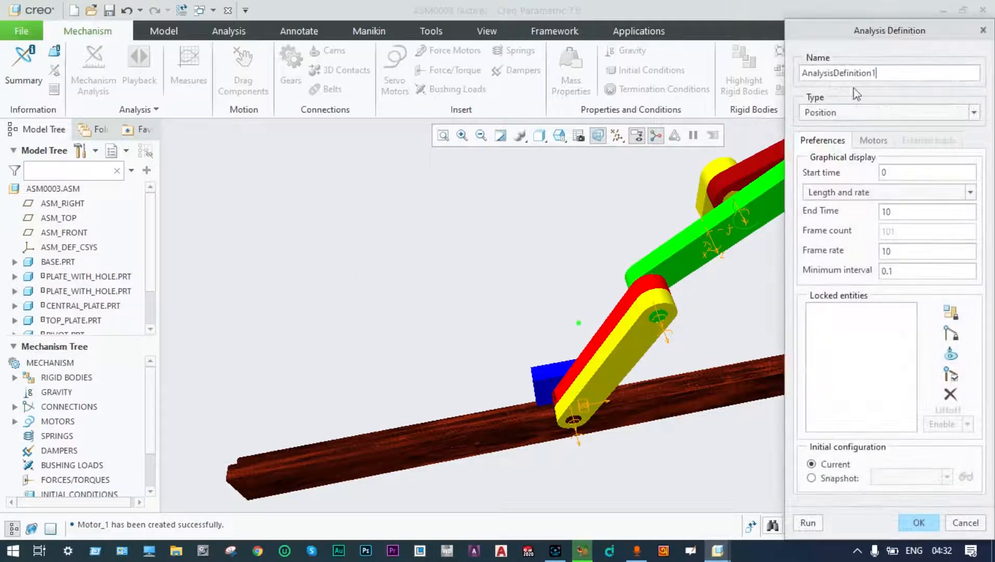
left_click(974, 113)
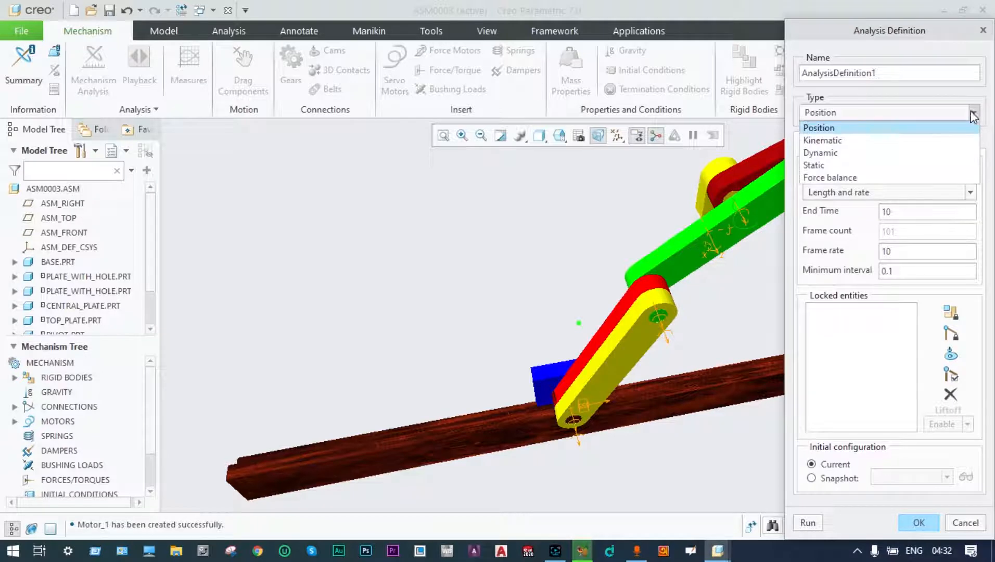
left_click(843, 140)
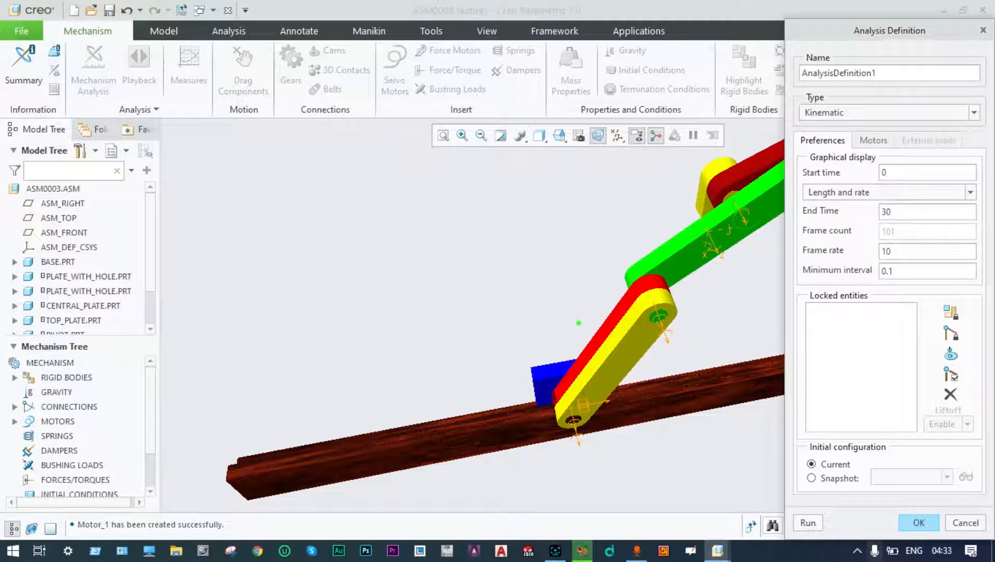
left_click(806, 524)
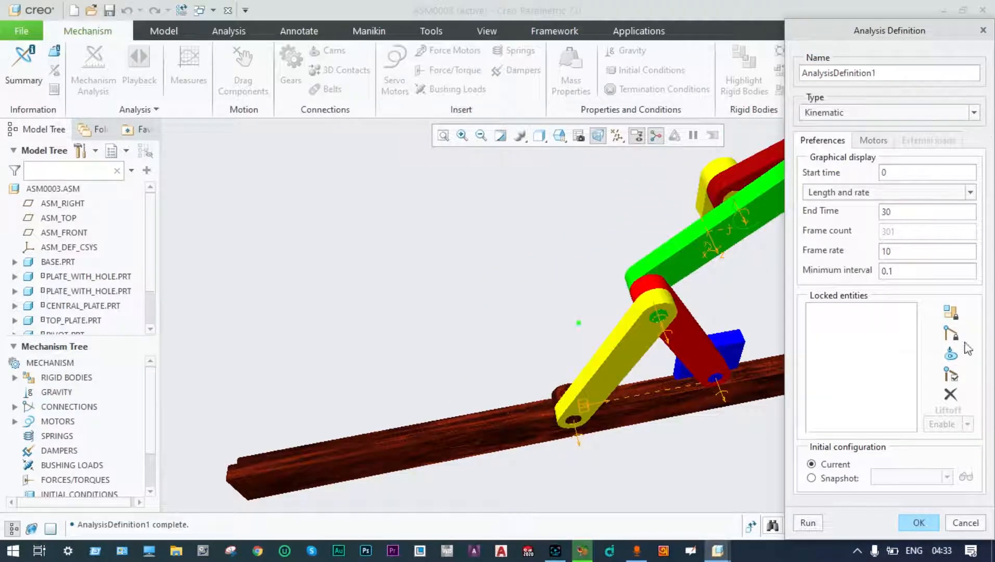
left_click(919, 521)
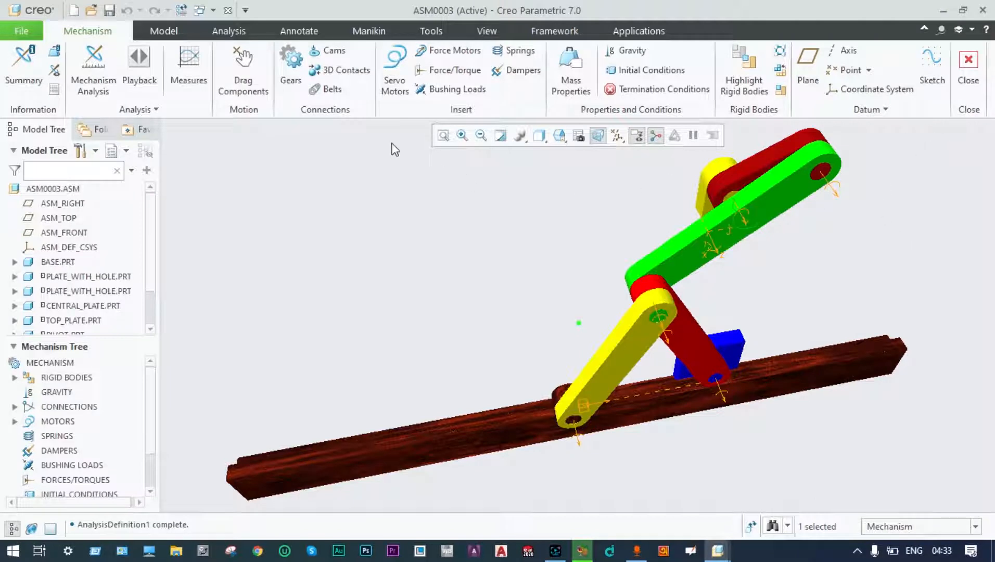
Start the animated playback of the AnalysisDefinition1 results.
left_click(133, 69)
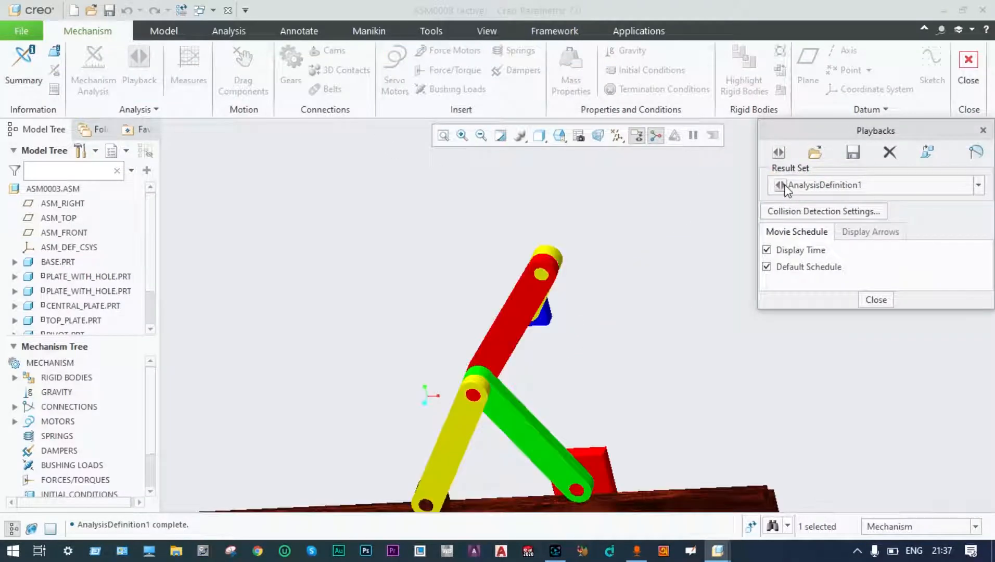
left_click(788, 189)
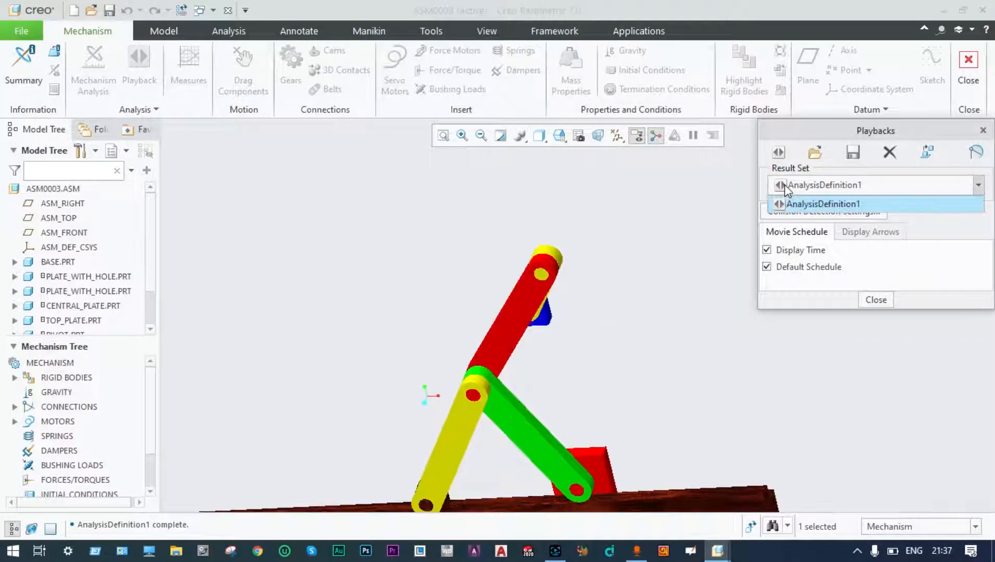
left_click(979, 187)
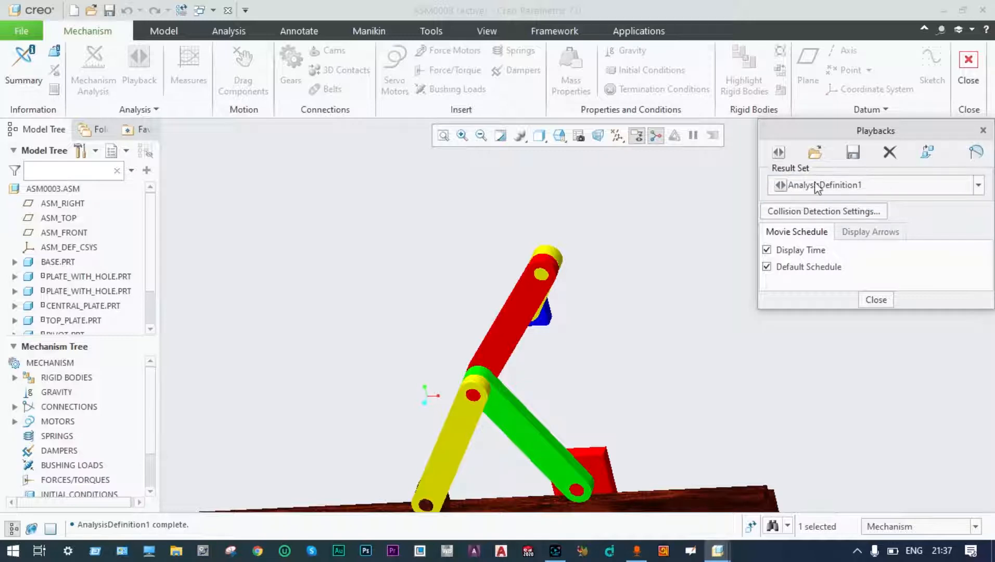
left_click(780, 152)
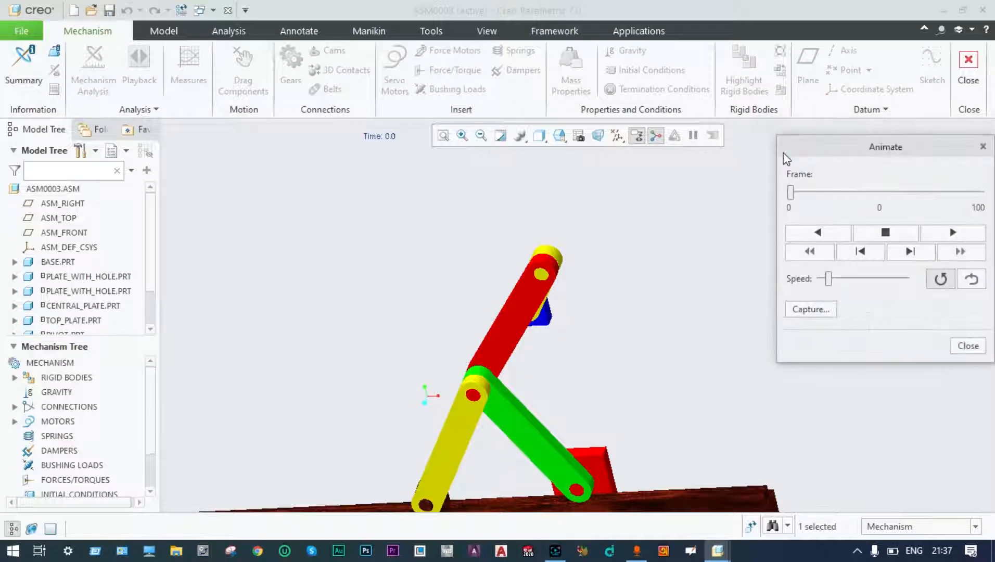
left_click_drag(844, 145, 787, 156)
left_click(896, 244)
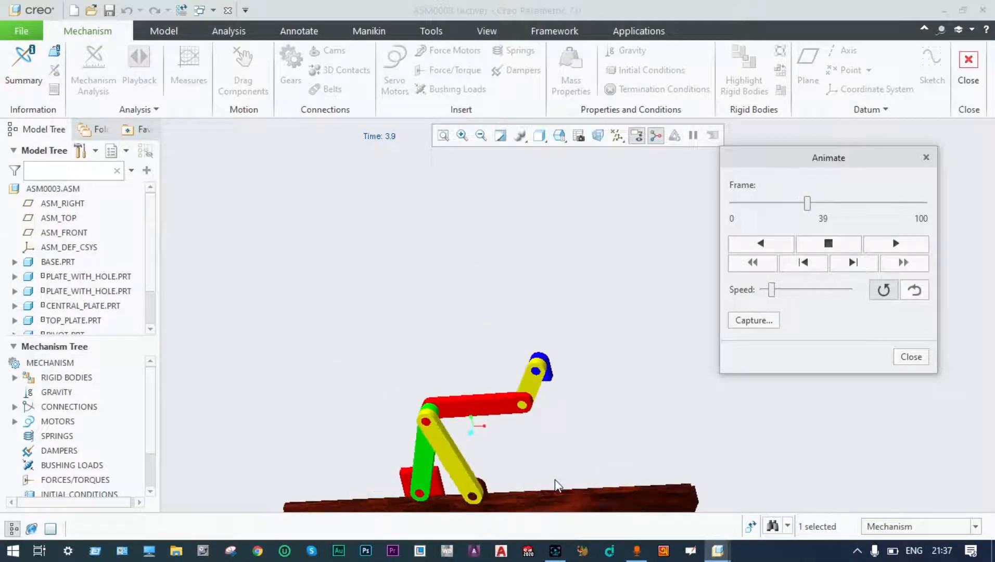
Refit the animating linkage in view, raise the playback speed, then close Animate and Playbacks.
left_click(443, 136)
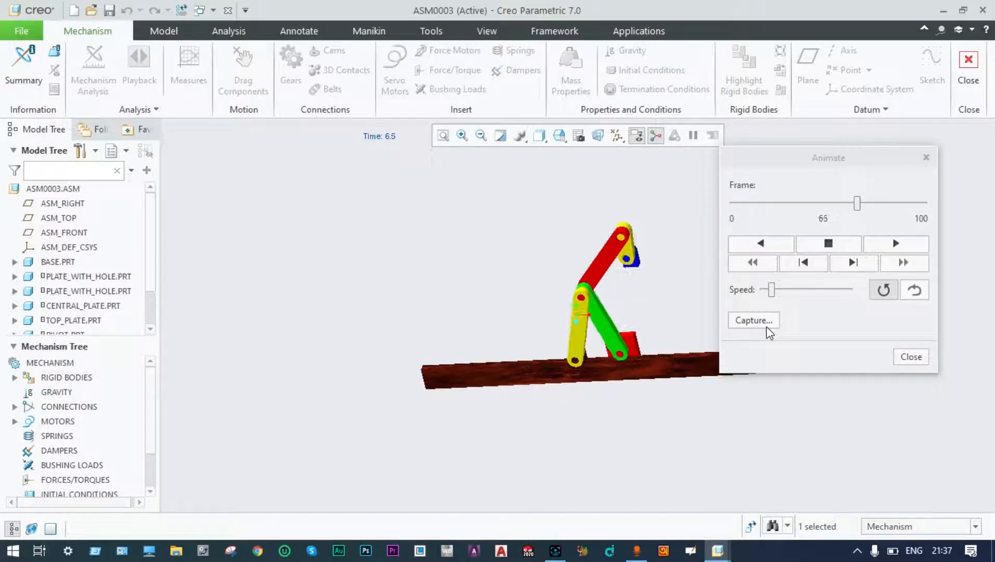
left_click_drag(825, 158, 883, 153)
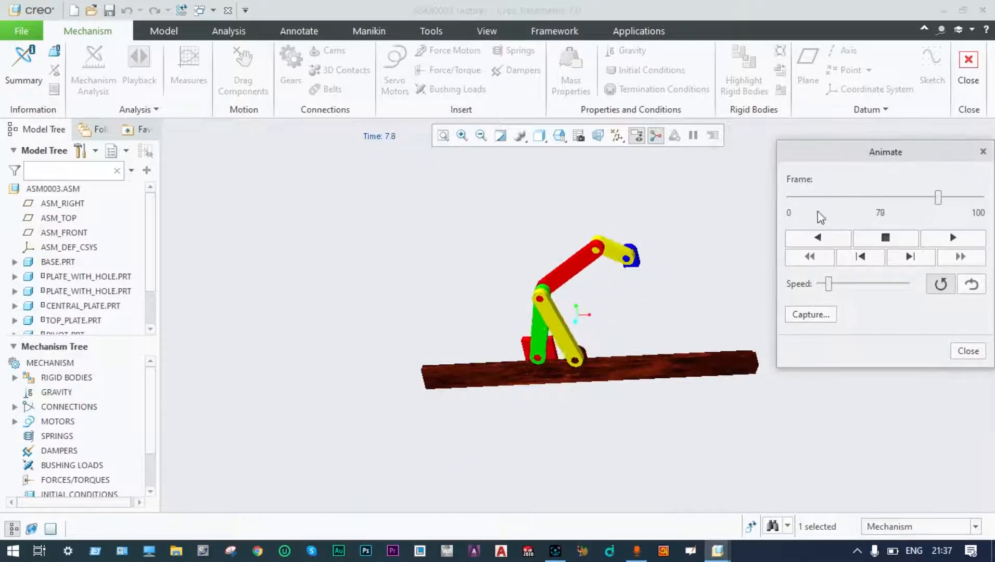
scroll(773, 271, "up", 2)
scroll(546, 380, "up", 2)
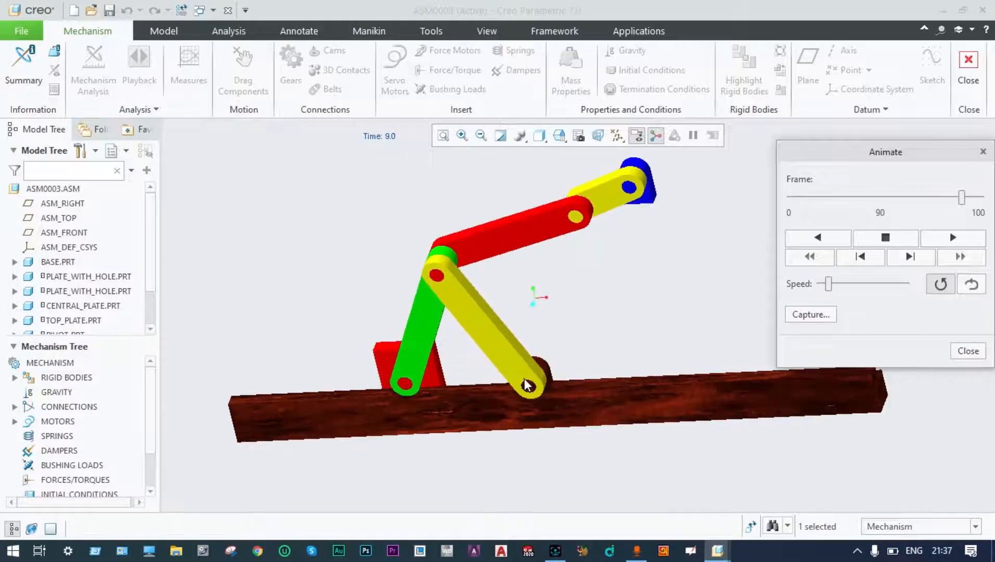
scroll(702, 311, "up", 2)
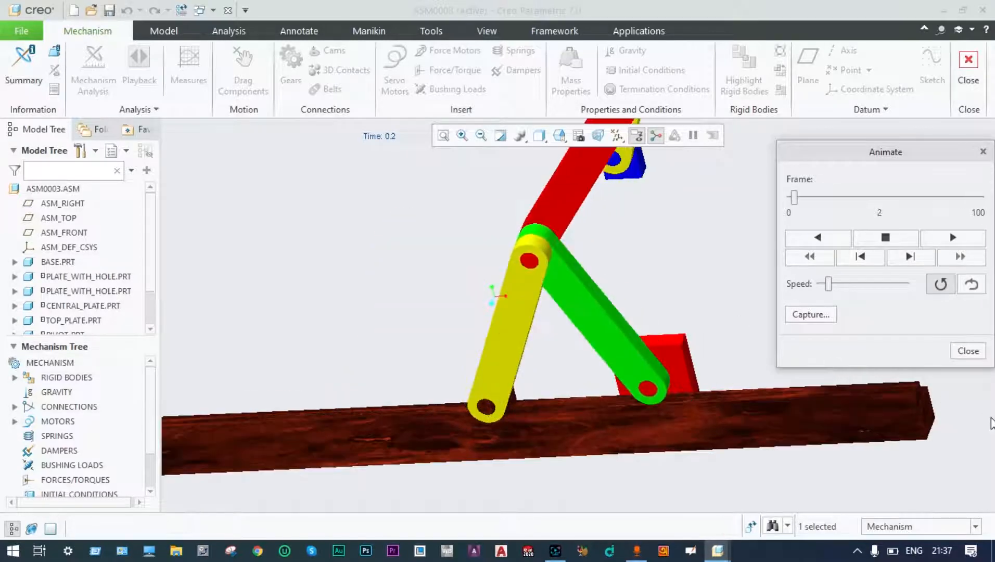
scroll(668, 260, "down", 1)
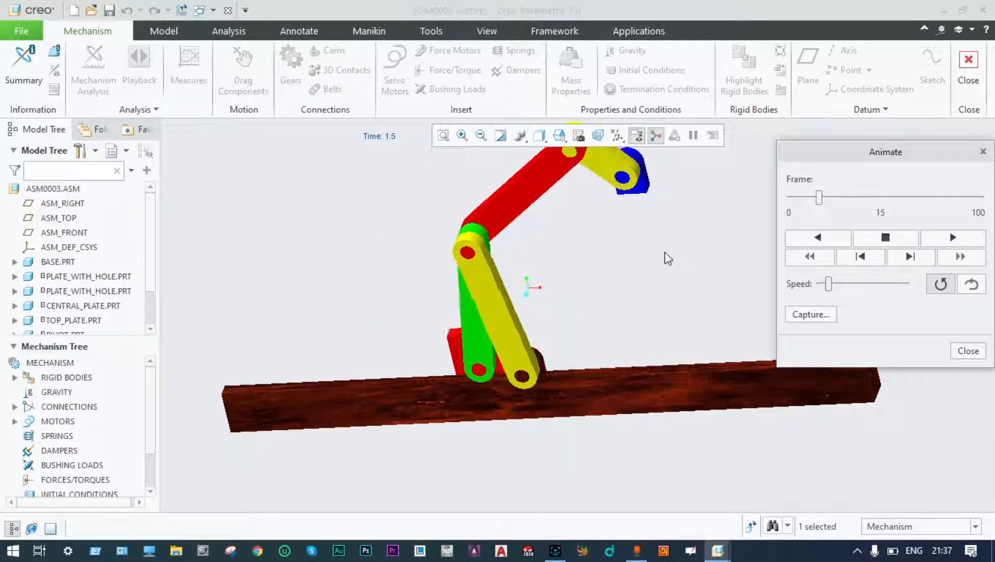
scroll(667, 259, "down", 2)
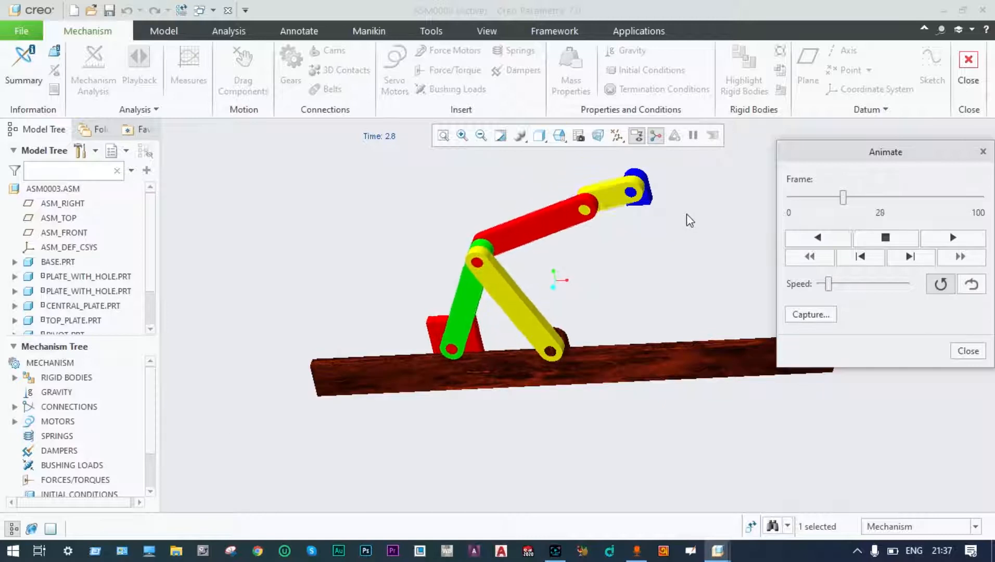
scroll(689, 220, "up", 1)
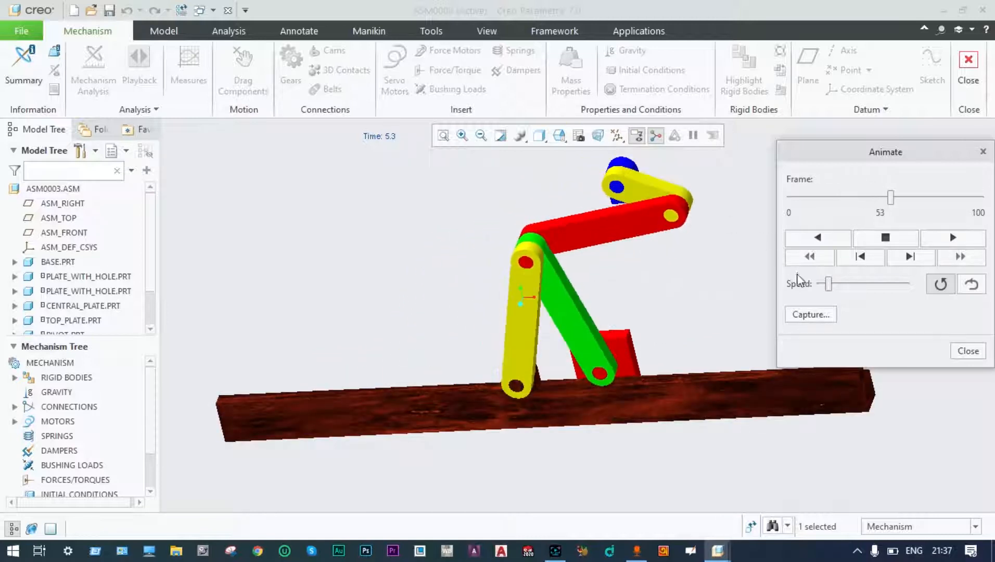
left_click_drag(828, 283, 875, 285)
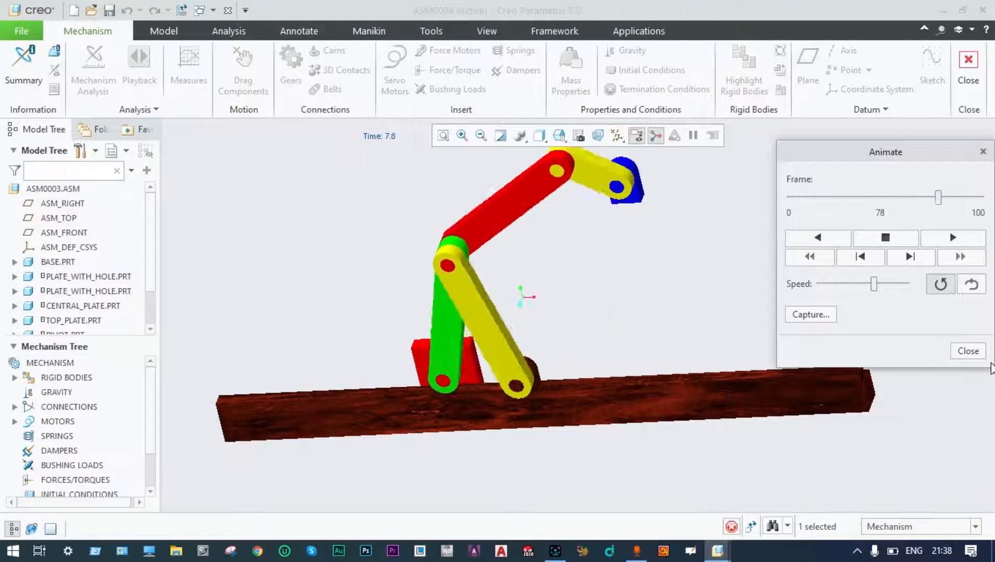
left_click(969, 352)
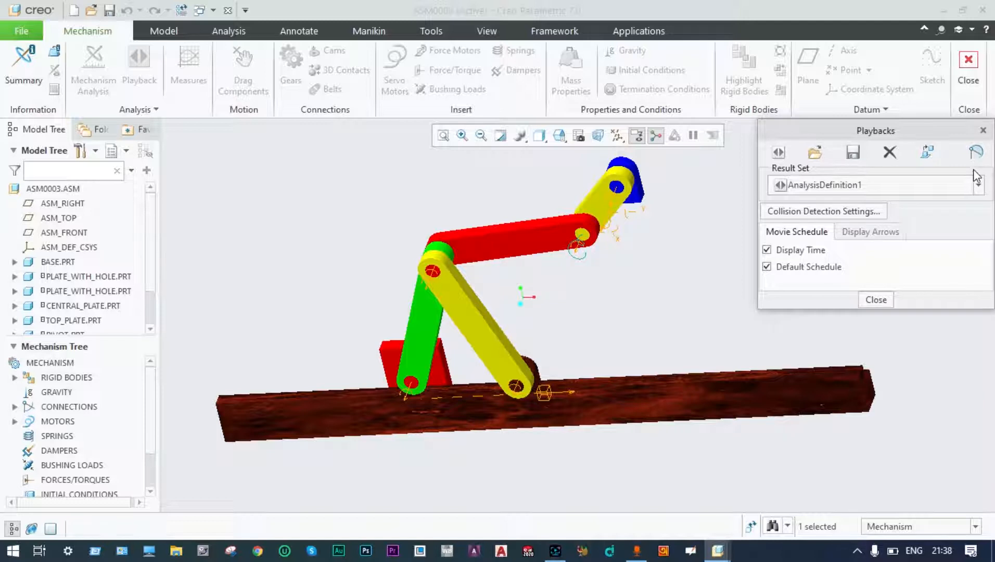
left_click(883, 300)
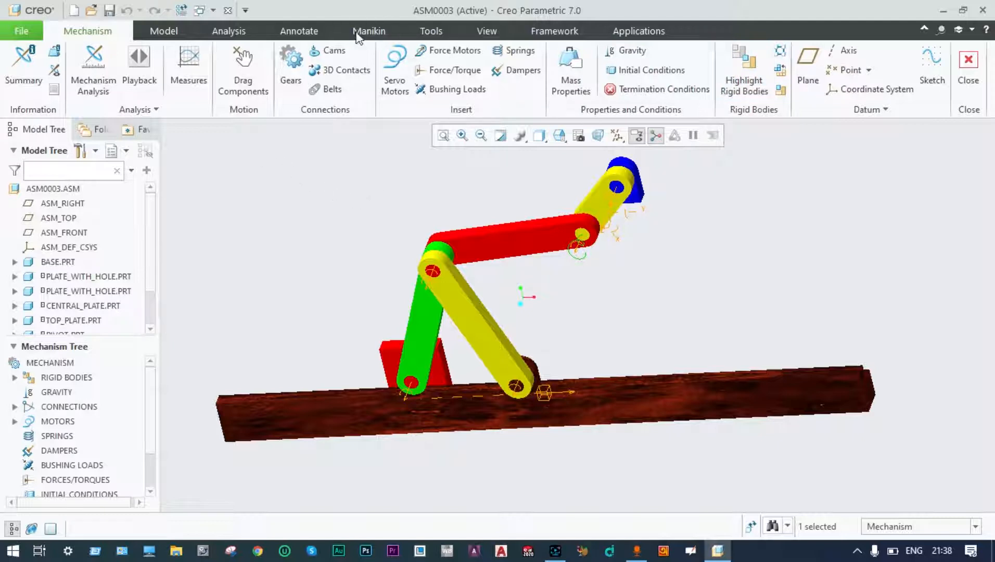
Open Measure Results for AnalysisDefinition1, keeping the graph as measure versus time.
left_click(188, 68)
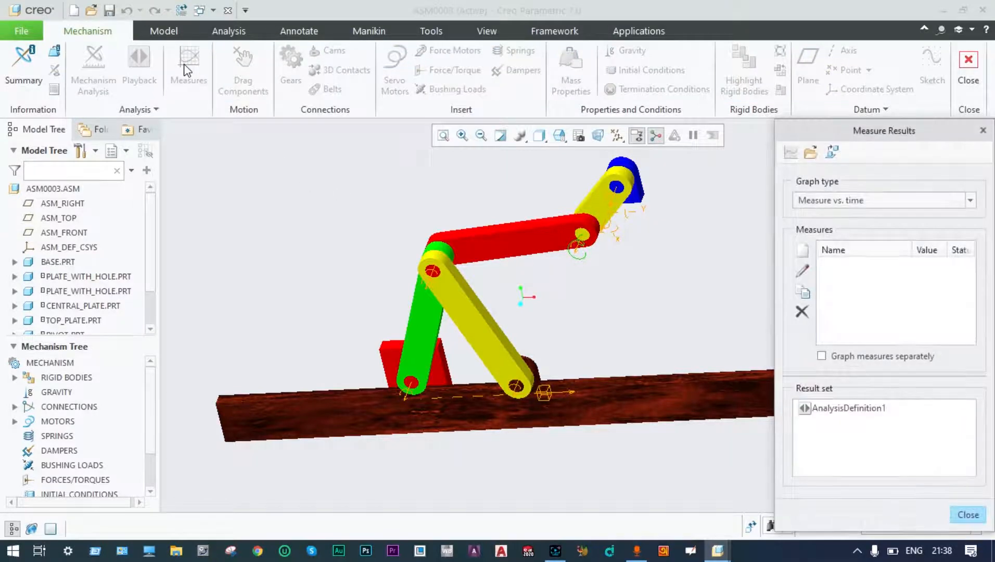
left_click_drag(796, 136, 797, 121)
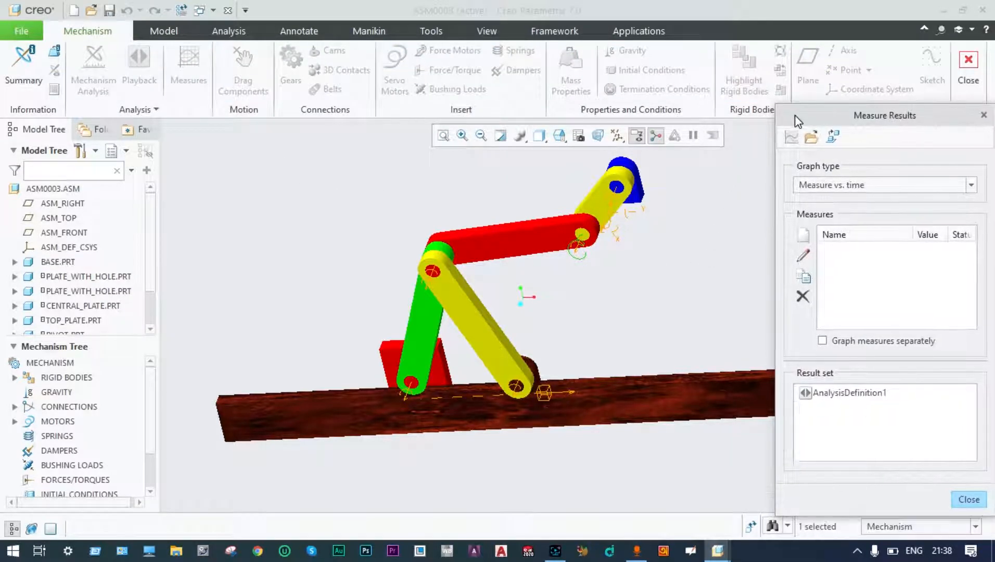
left_click(867, 394)
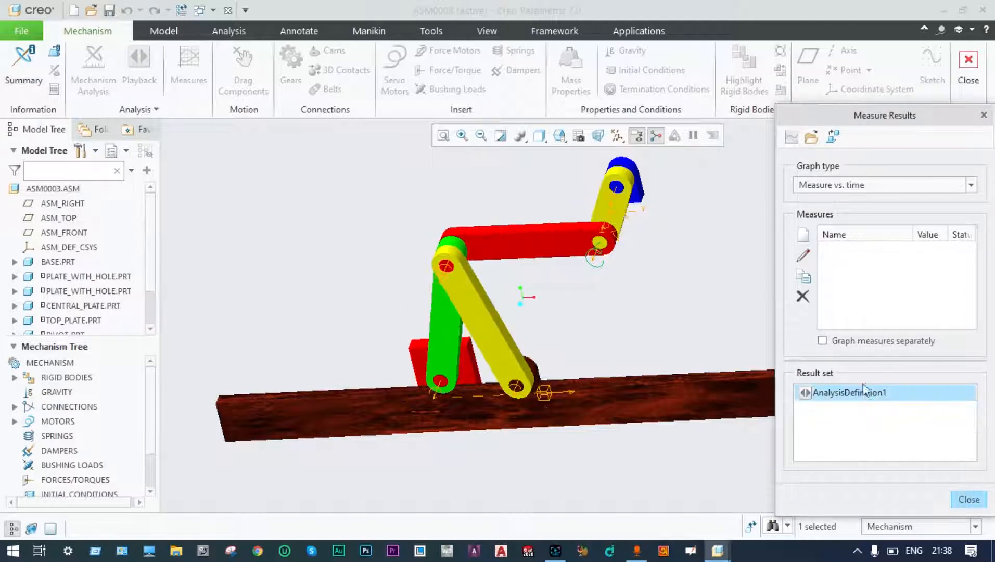
left_click(970, 186)
left_click(970, 184)
Create measure1, a Velocity measure at point PLATE_WITH_HOLE:edge_end in mm/sec.
left_click(805, 238)
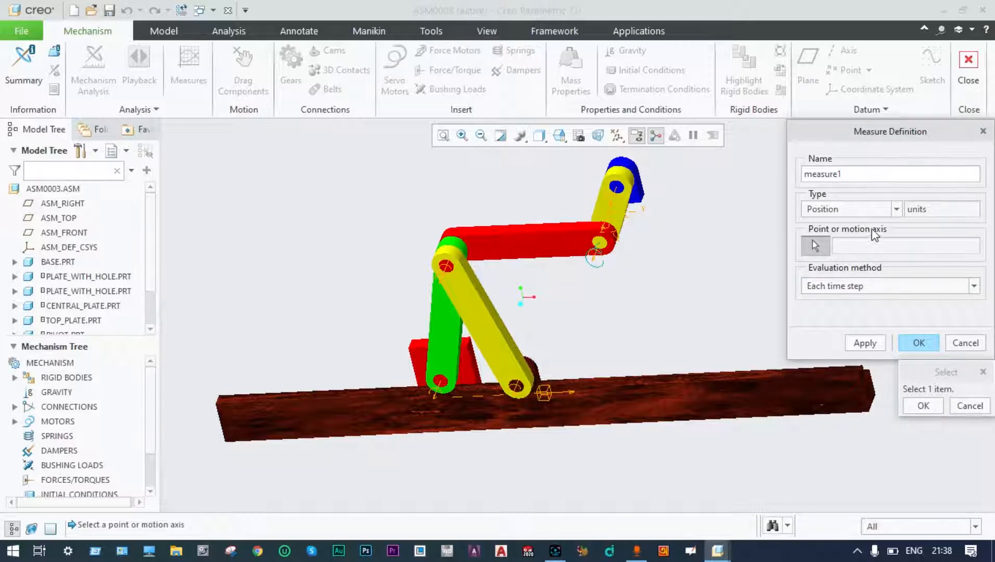
left_click(895, 209)
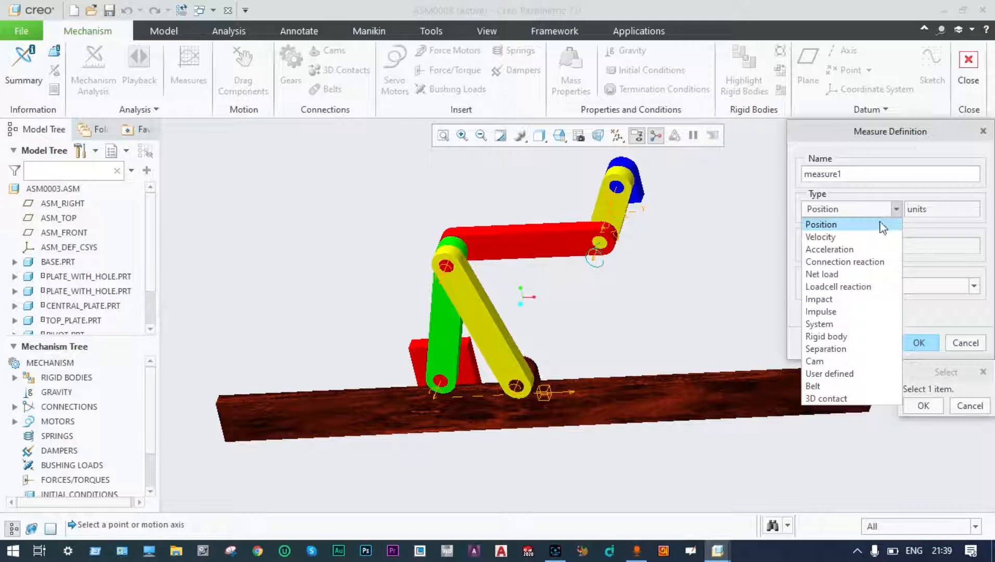
left_click(853, 237)
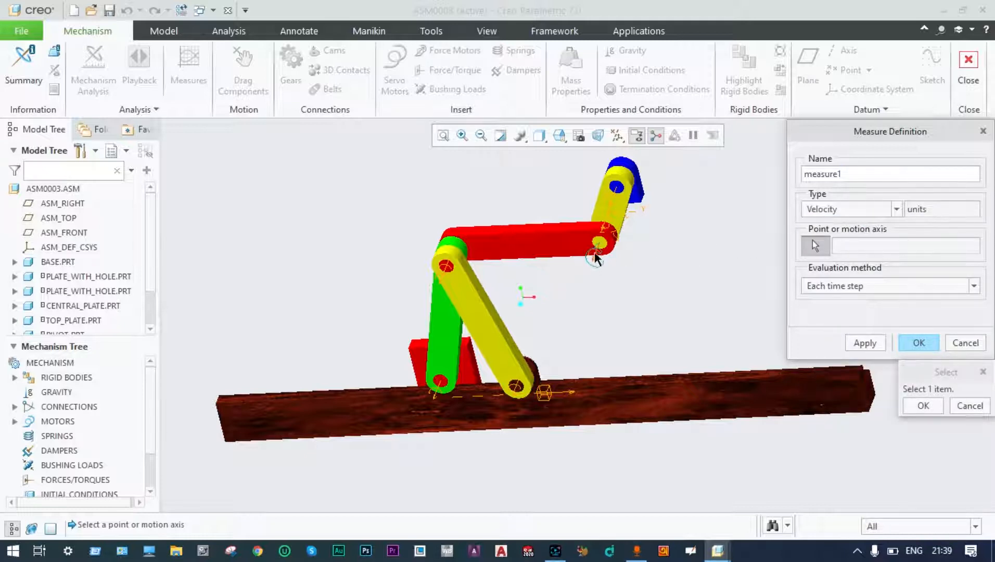
left_click(441, 382)
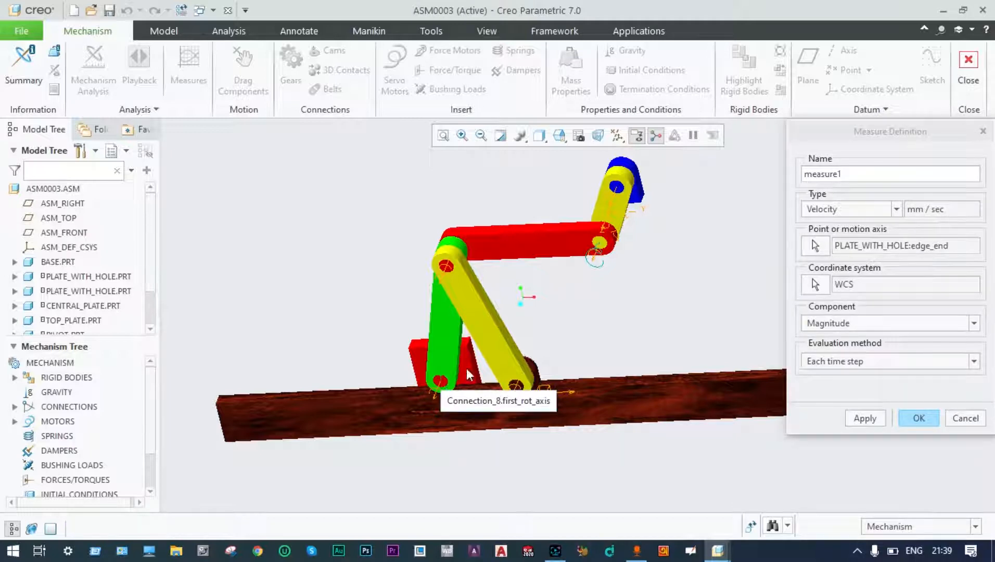
left_click(866, 419)
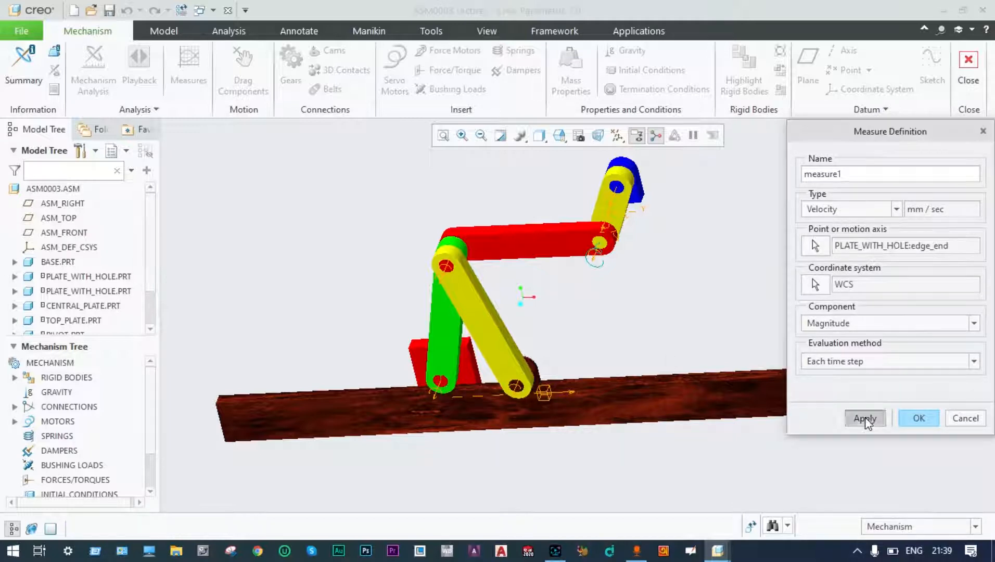
left_click(918, 418)
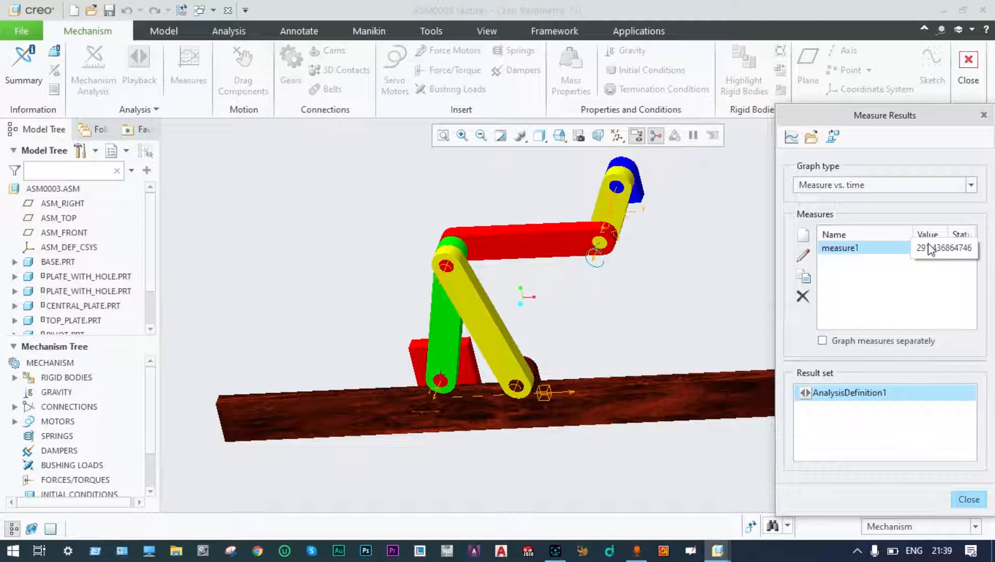
left_click_drag(844, 115, 824, 63)
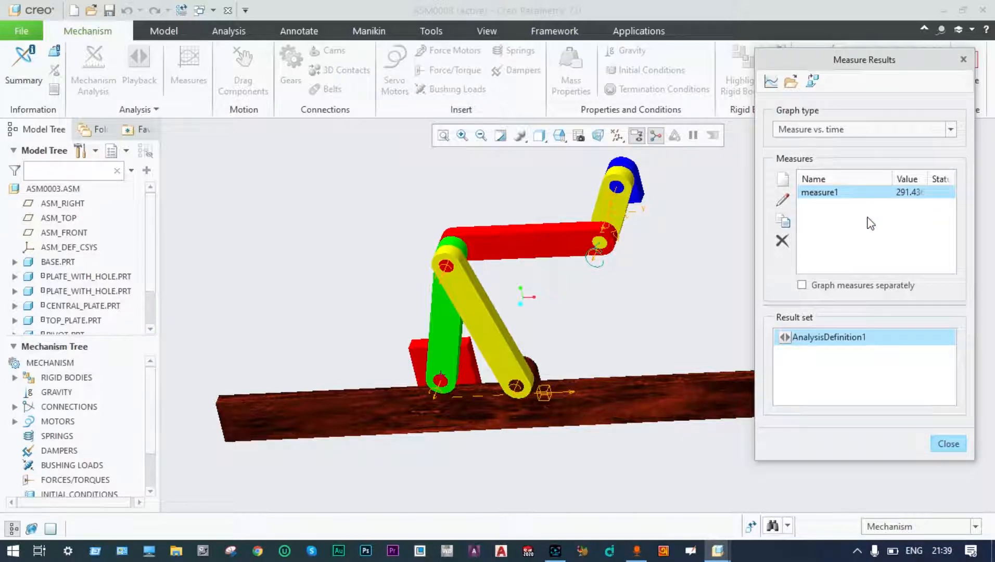
left_click(772, 83)
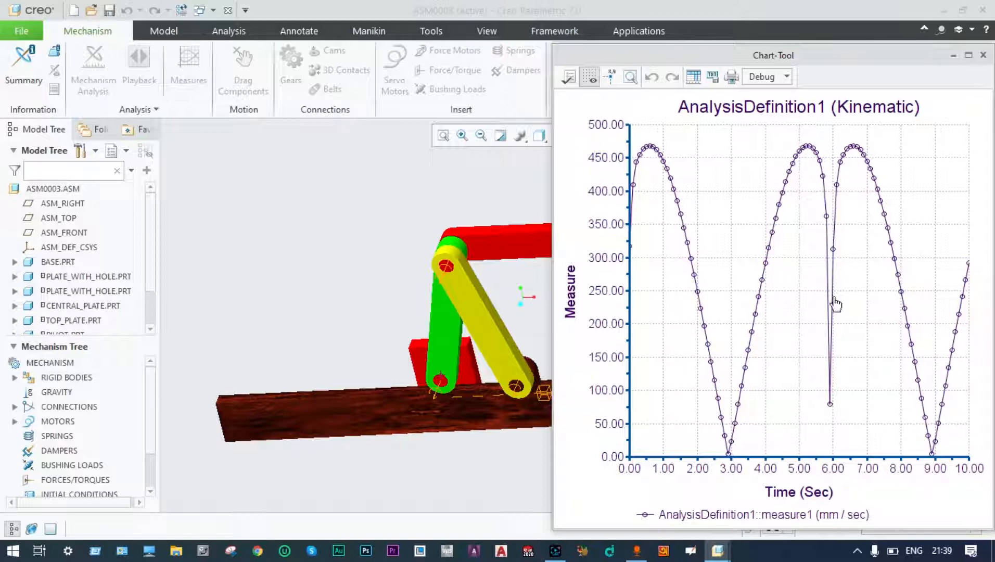
scroll(830, 299, "down", 1)
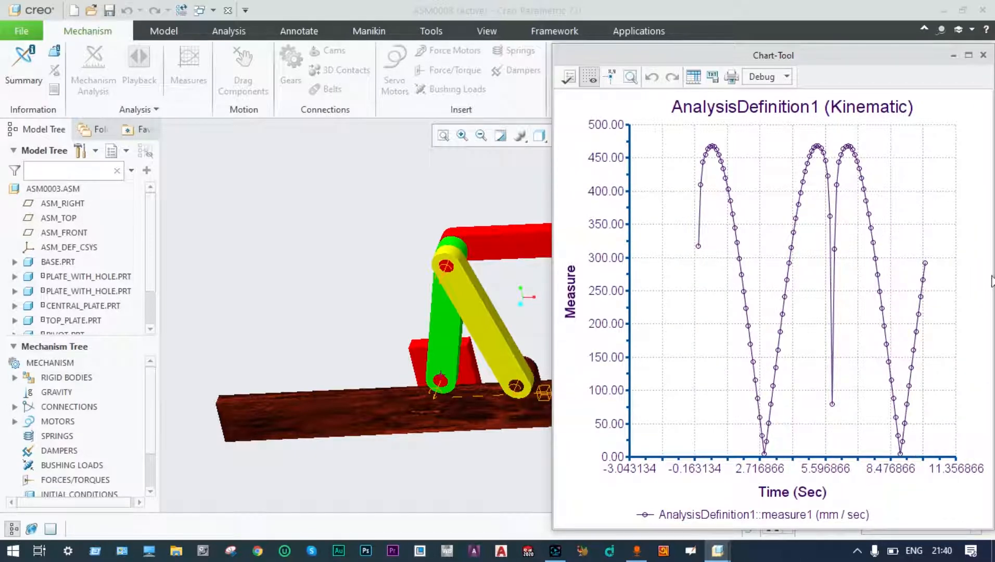
left_click(984, 55)
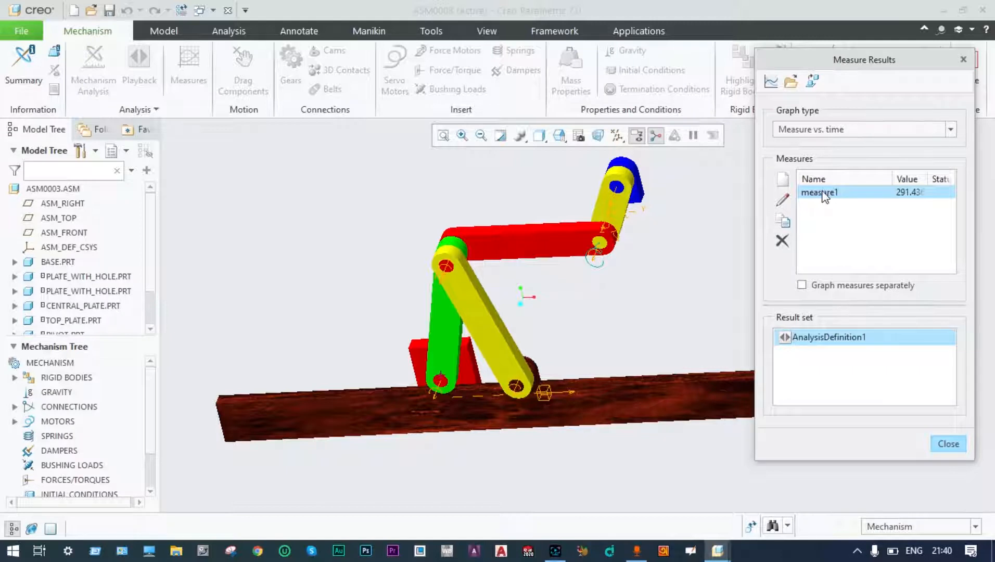
Change measure1's type from Velocity to Acceleration in mm/sec^2 and apply it.
left_click(783, 200)
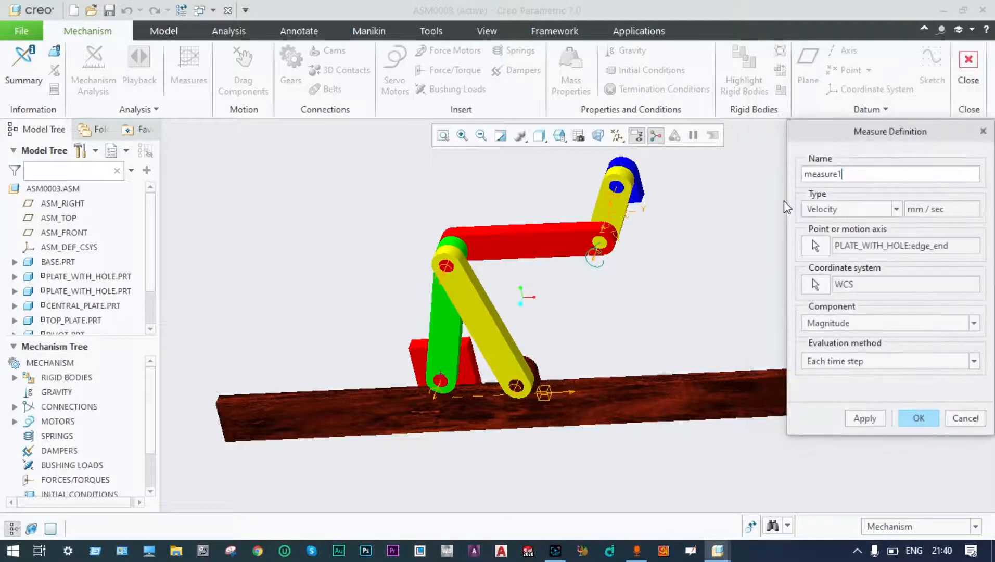
left_click(896, 209)
left_click(853, 249)
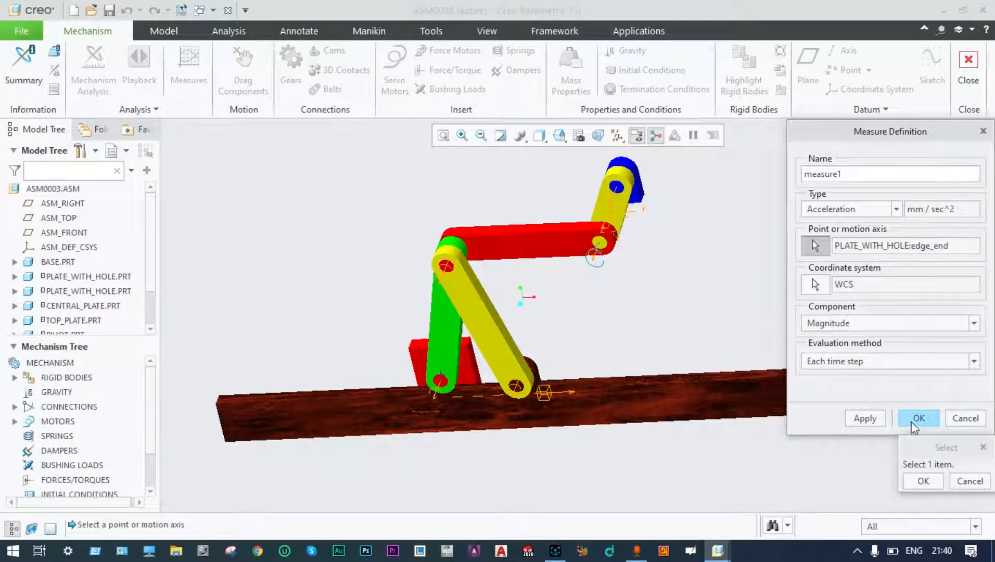
left_click(866, 419)
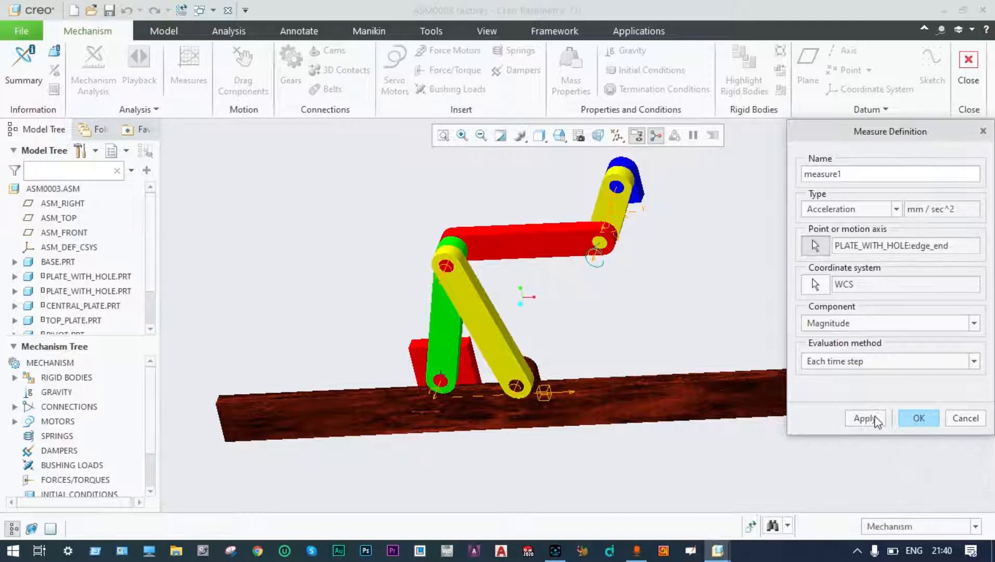
left_click(918, 418)
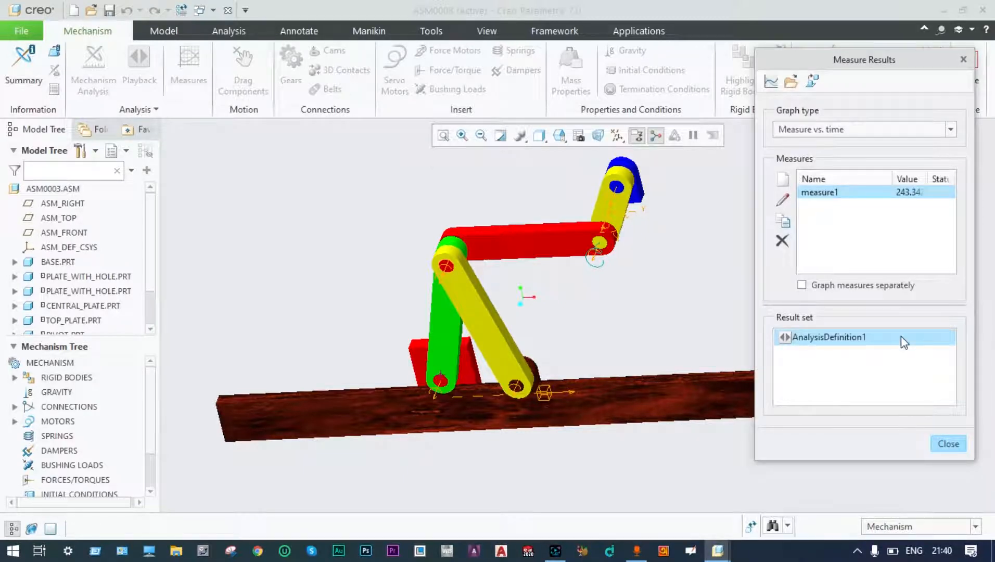
mouse_move(902, 337)
left_click(772, 81)
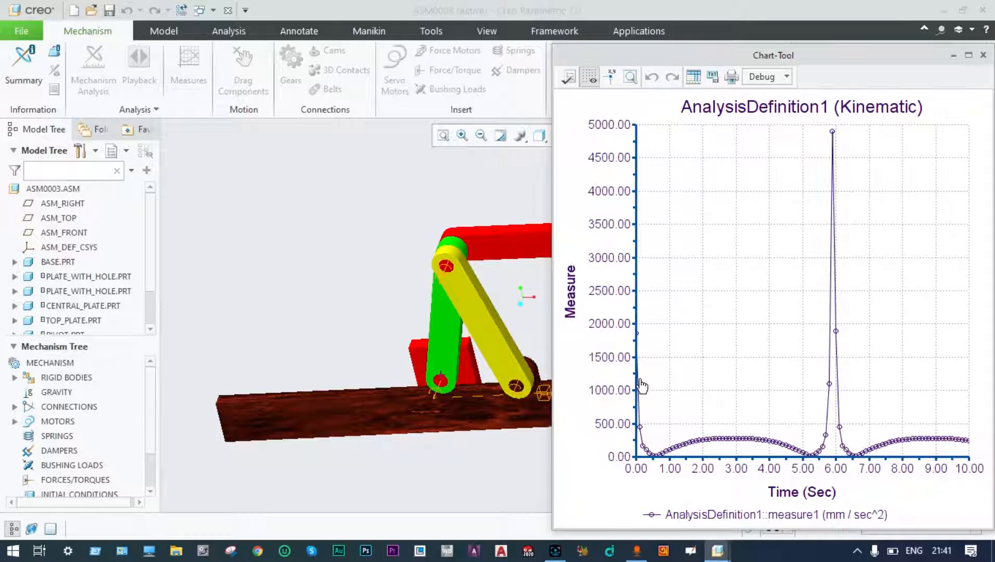
mouse_move(832, 135)
left_click(983, 55)
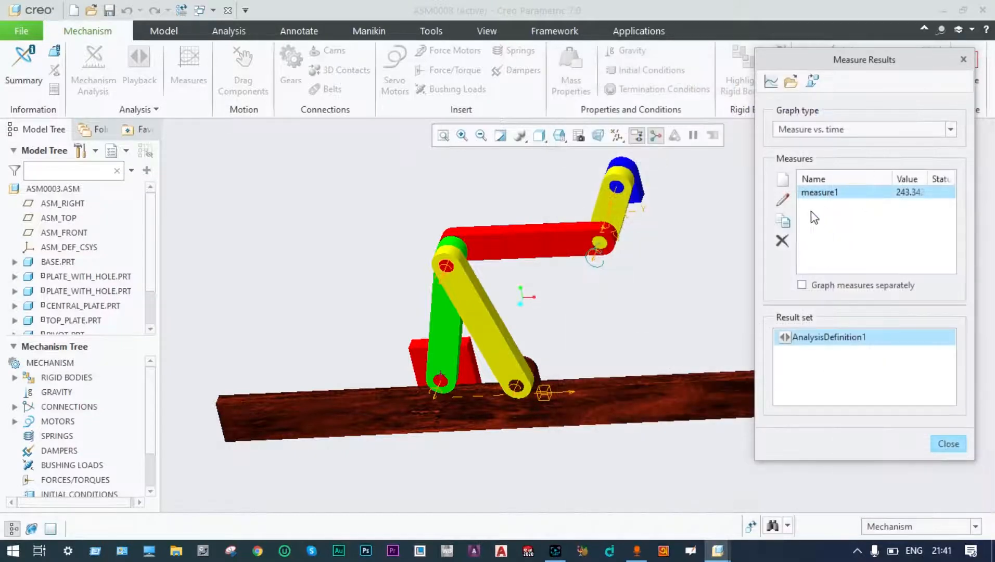
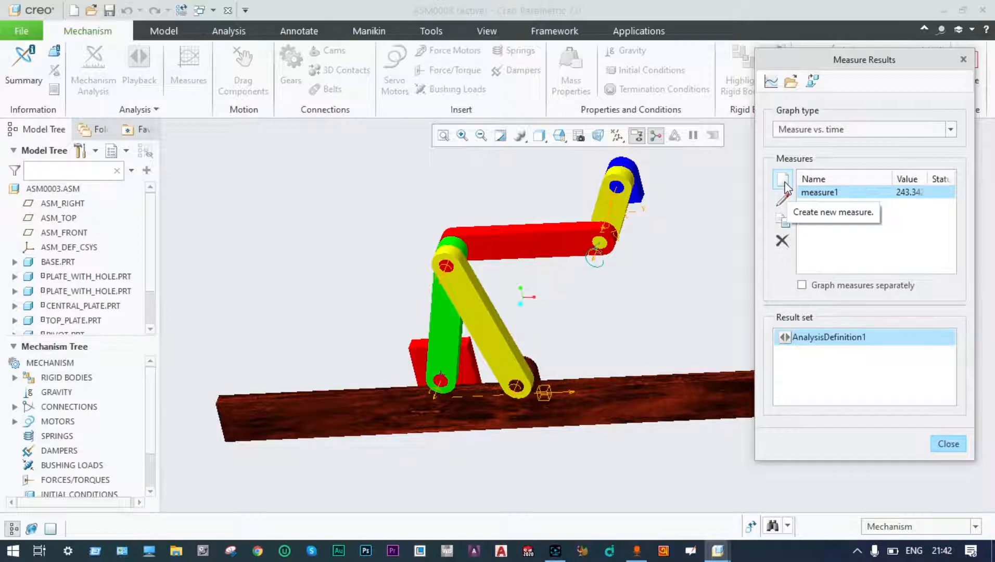
Create measure2, the velocity of Connection_4.axis_1, and graph its constant 60 deg/sec line.
left_click(783, 181)
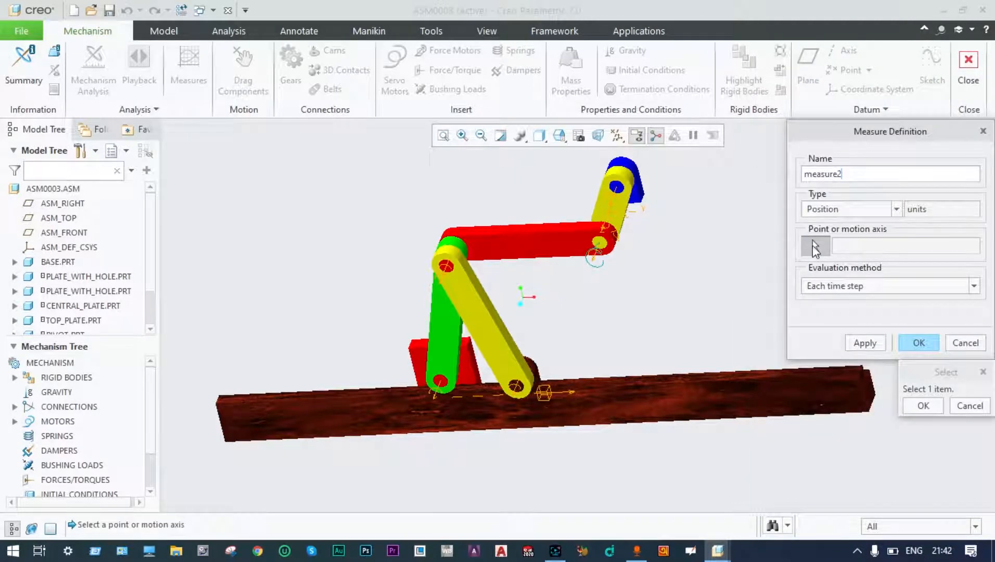
left_click(896, 209)
left_click(833, 236)
left_click(597, 242)
left_click(596, 242)
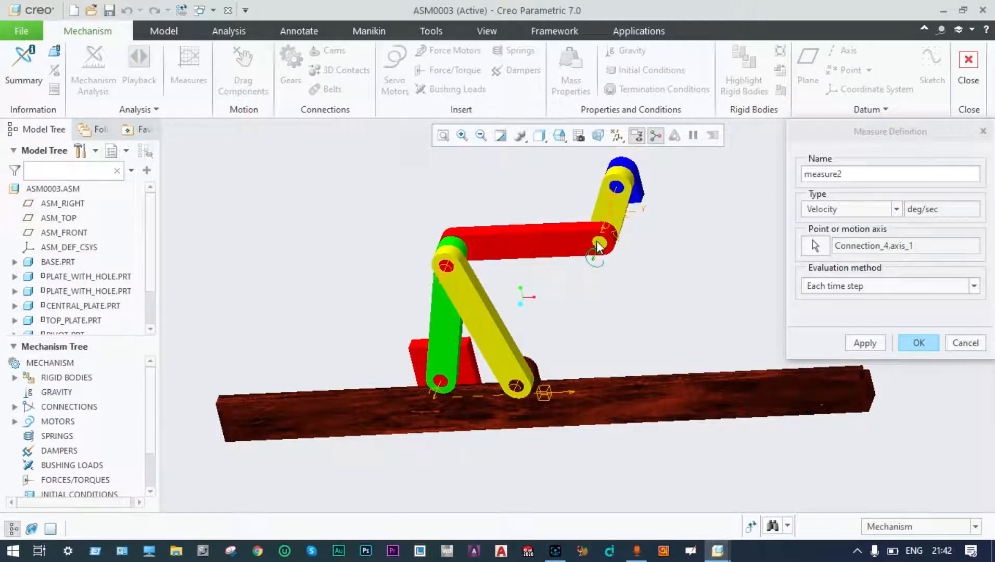
left_click(867, 346)
left_click(922, 344)
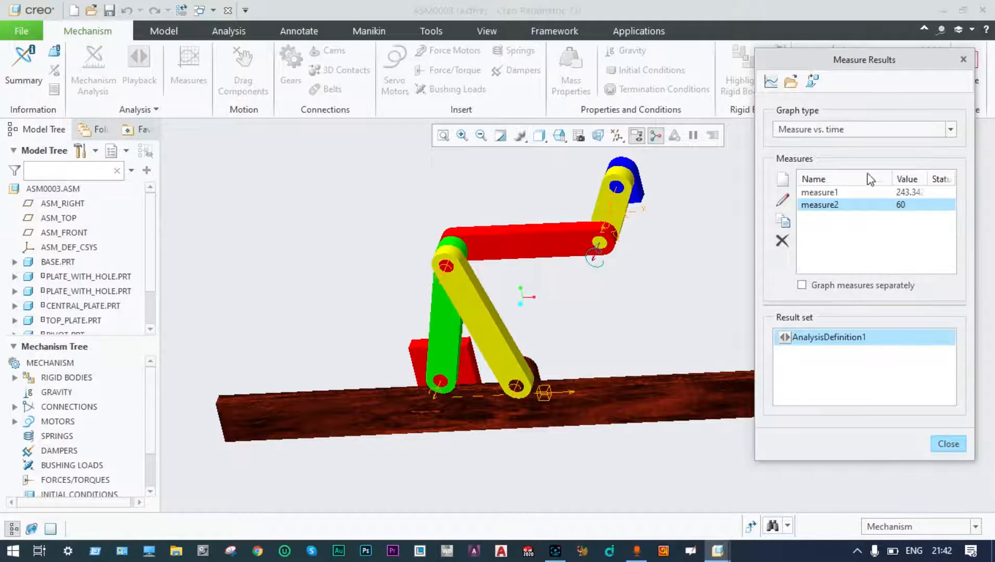
left_click(770, 81)
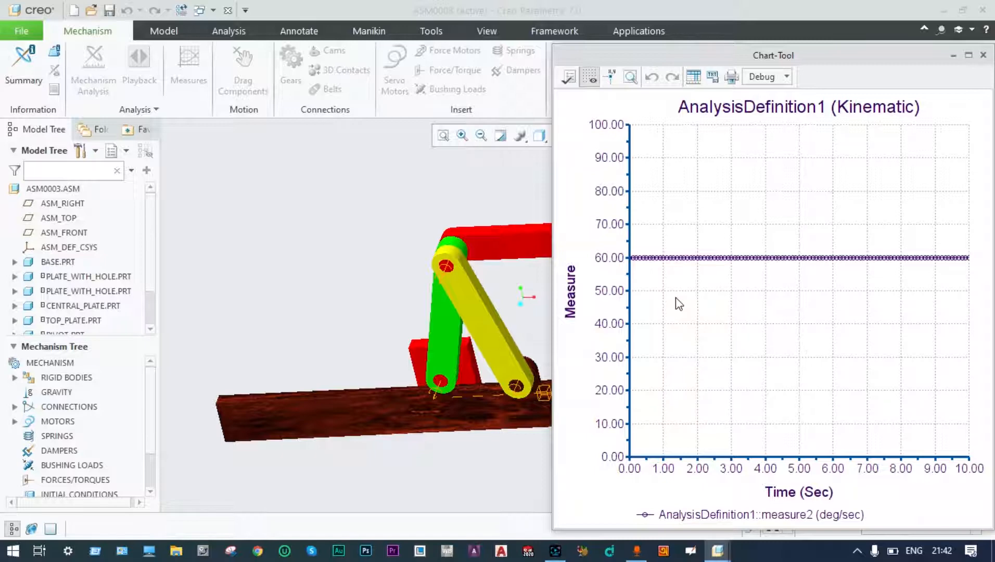
left_click(983, 56)
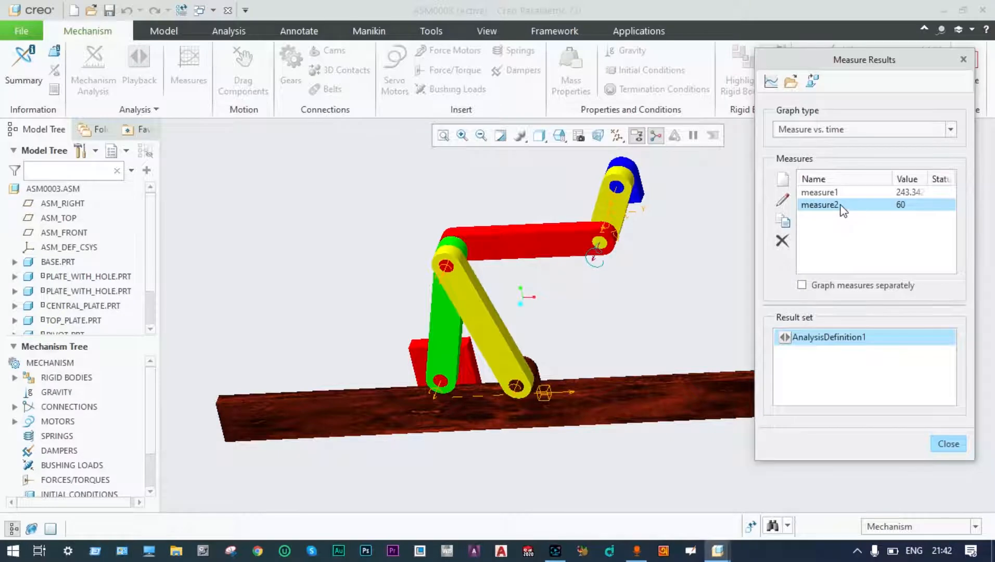
Edit measure2 into an Acceleration measure on the same joint axis, then close Measure Results.
mouse_move(843, 209)
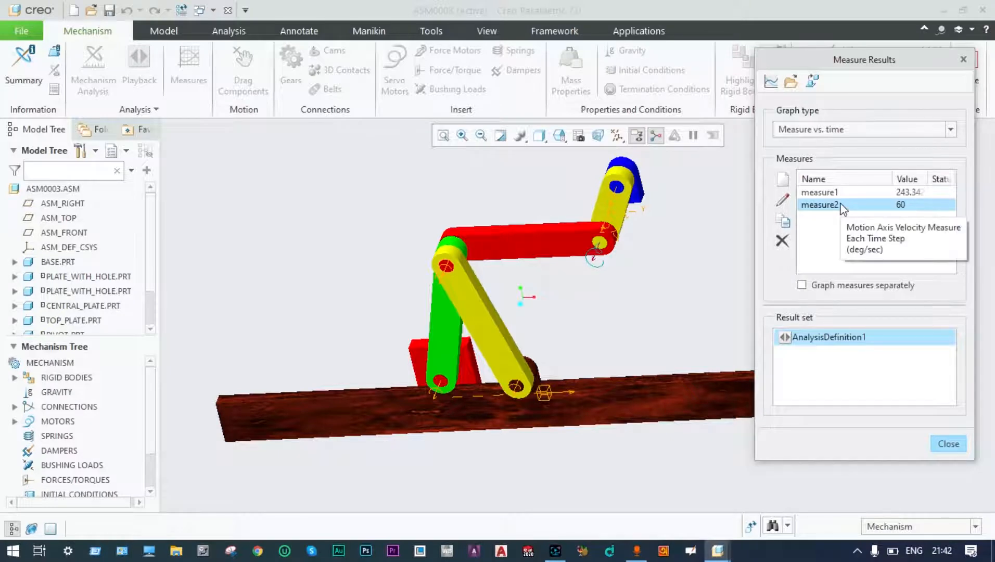
left_click(786, 199)
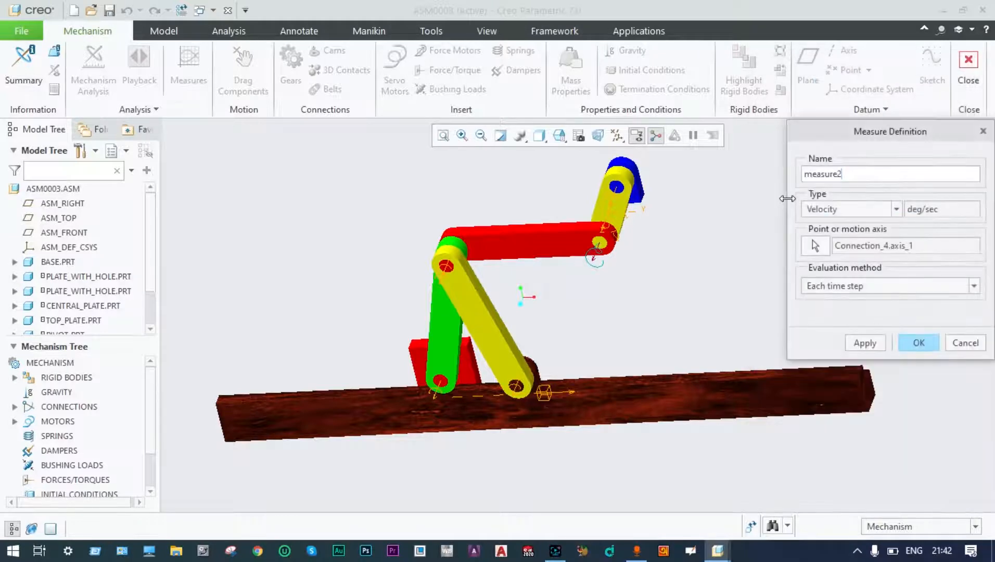
left_click(896, 209)
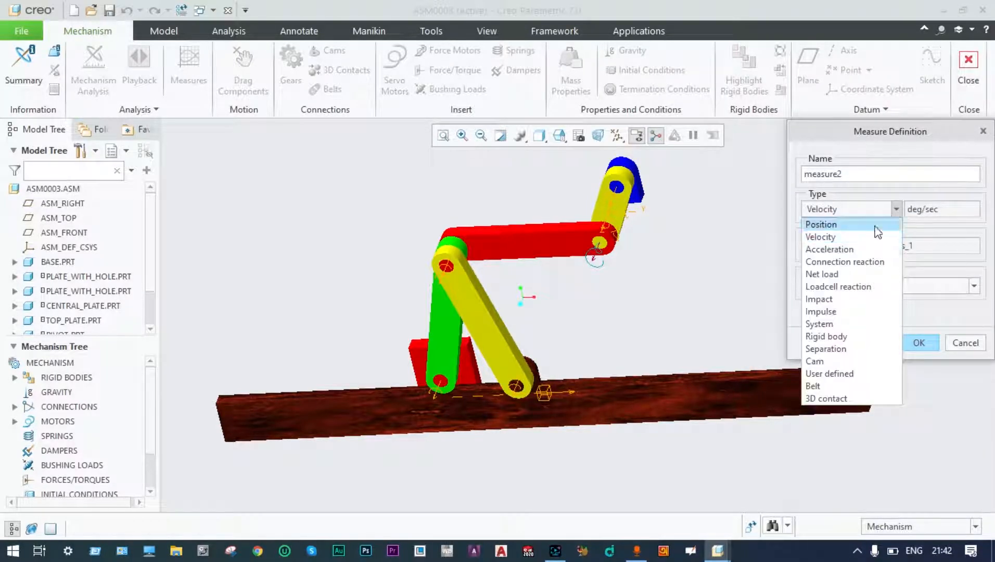
left_click(854, 249)
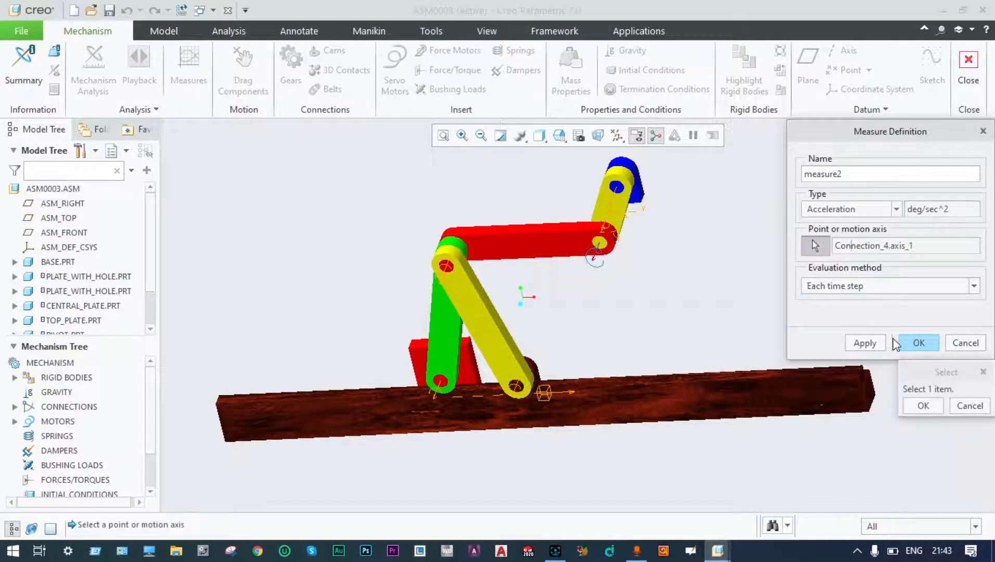
left_click(919, 343)
left_click(864, 343)
left_click(919, 343)
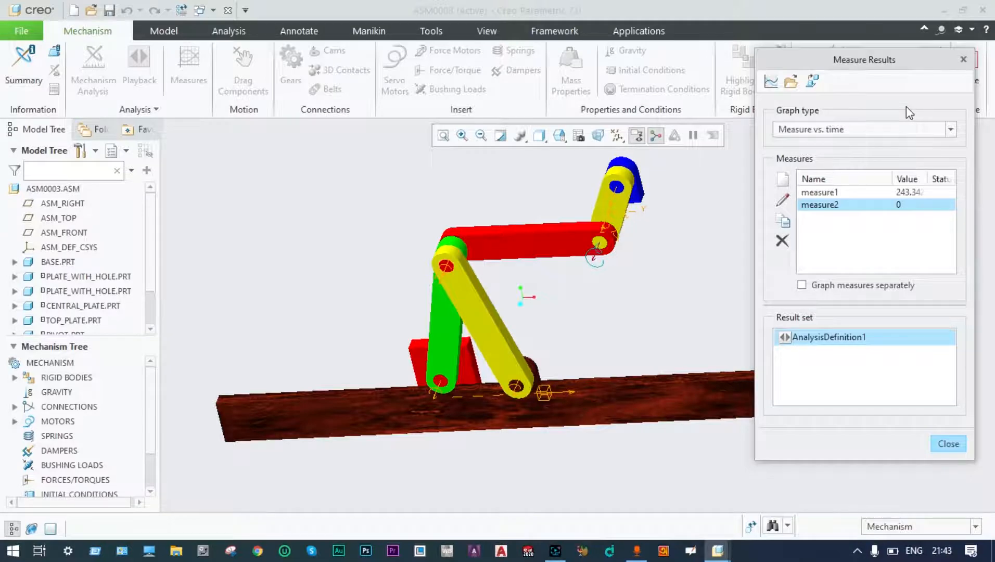
left_click(948, 444)
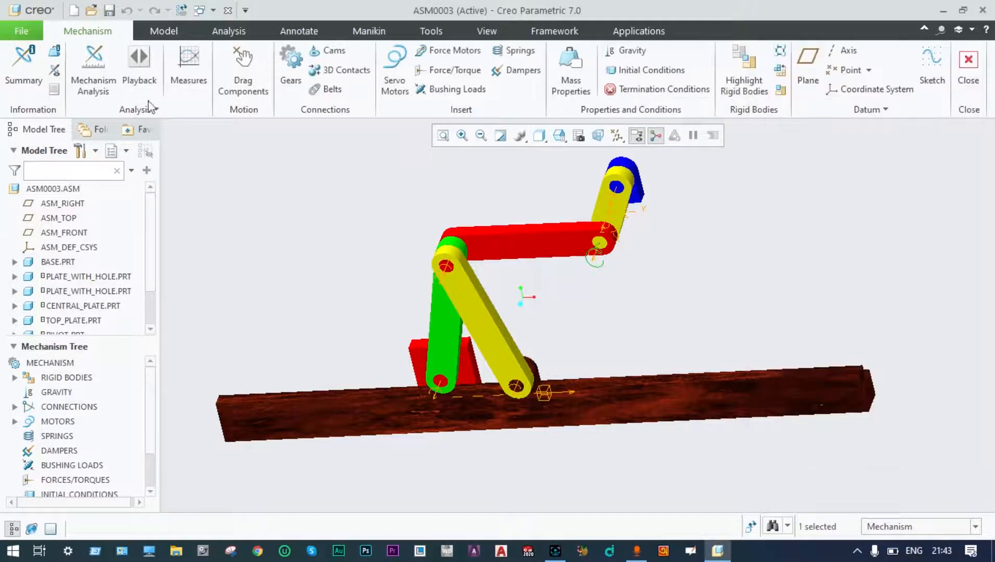
Define AnalysisDefinition2 as a Dynamic analysis driven by Motor 1, with gravity on, and run it.
left_click(107, 83)
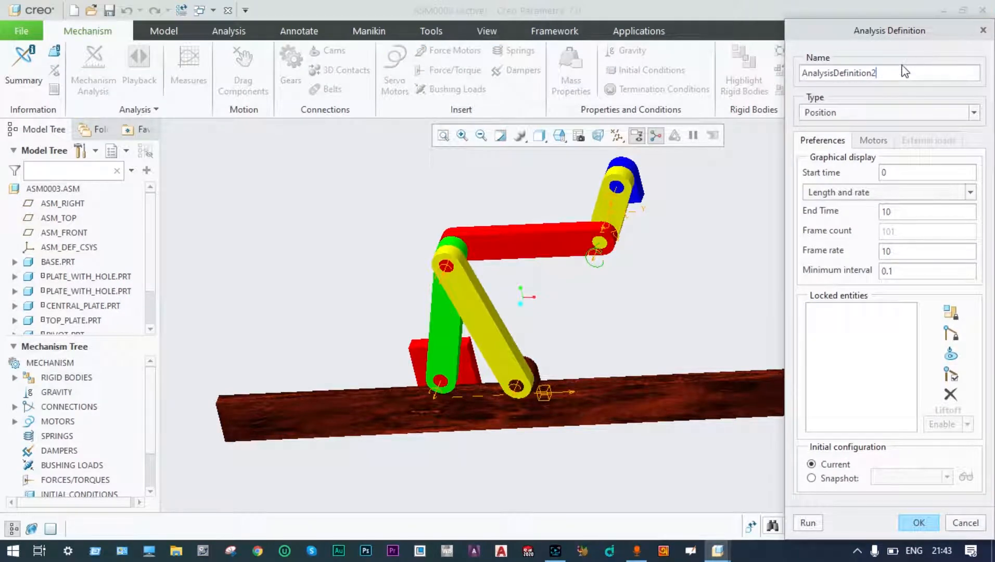
left_click(971, 112)
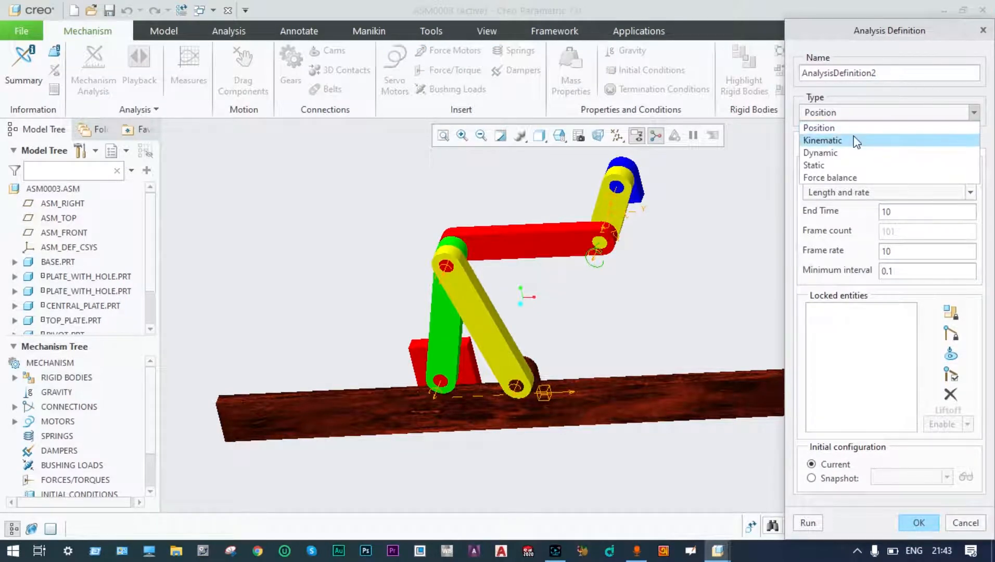
left_click(828, 154)
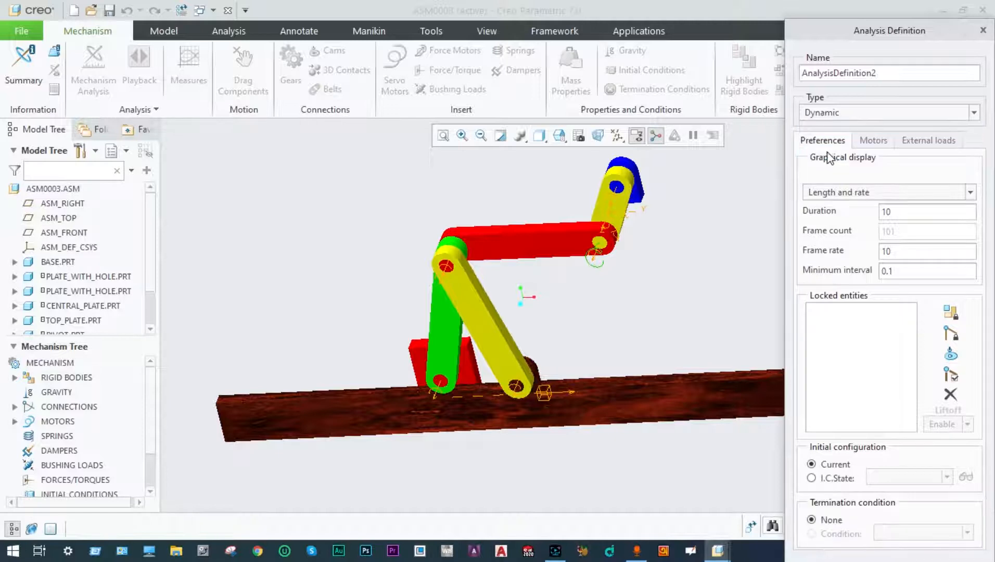
left_click(885, 146)
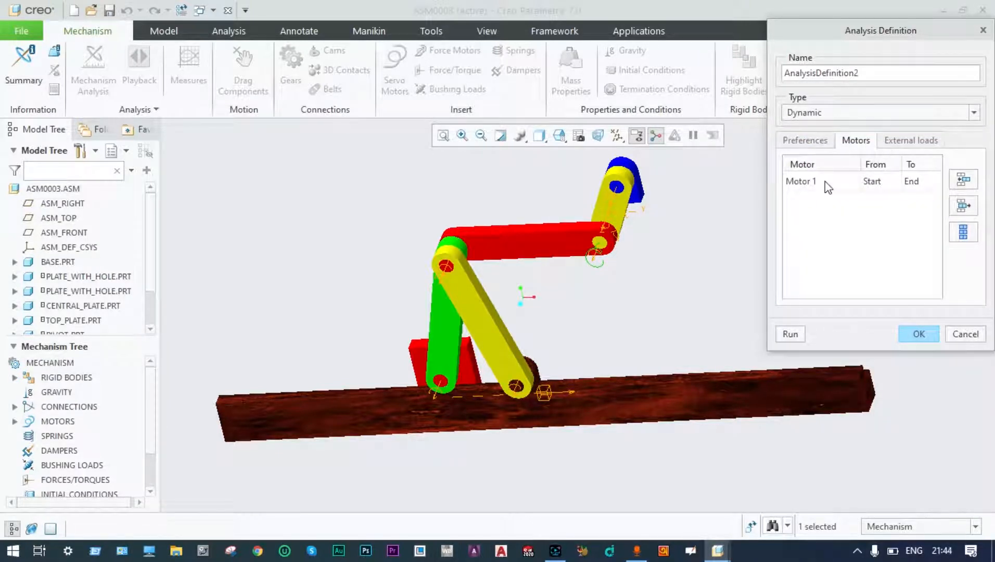
left_click(897, 144)
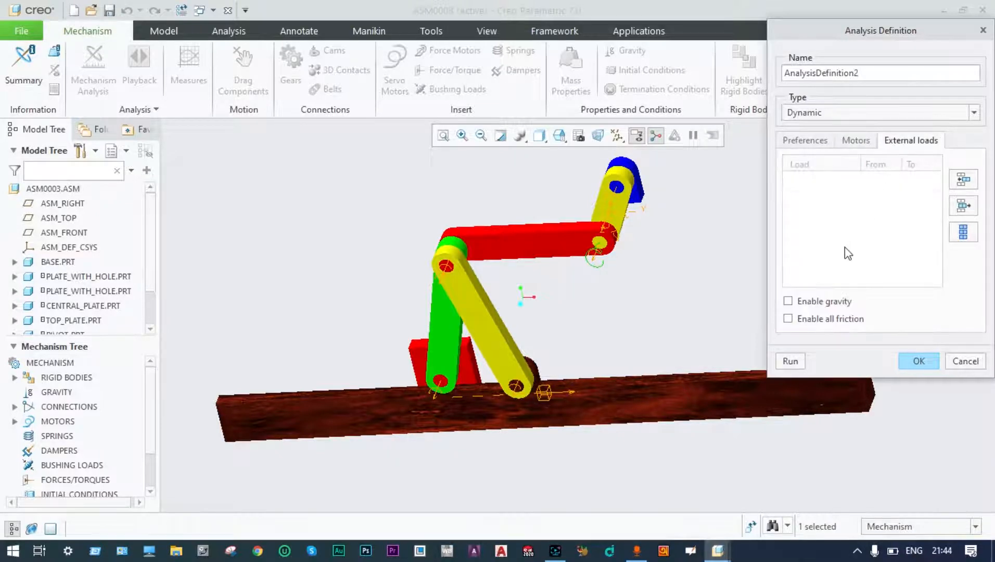
left_click(789, 301)
left_click(791, 362)
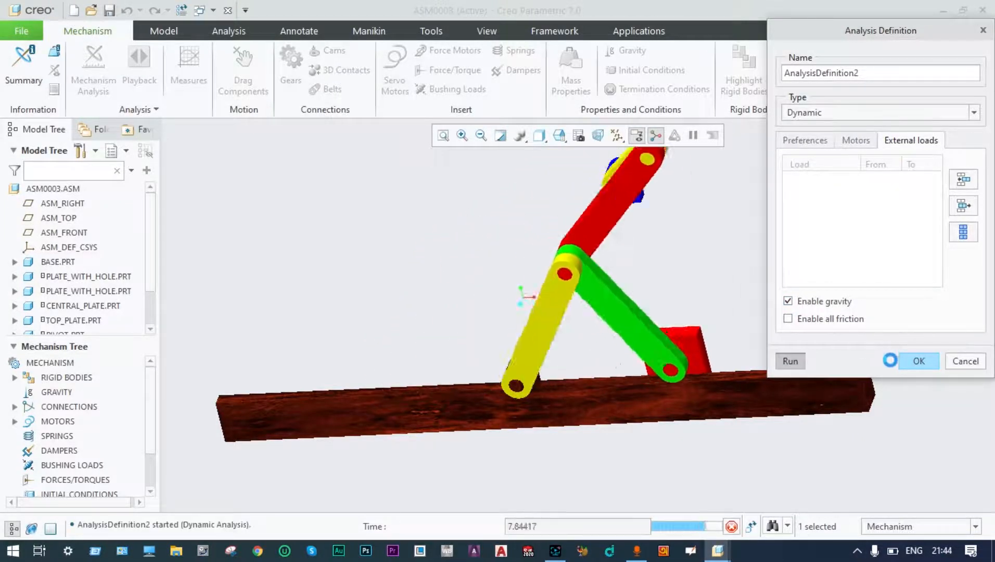
left_click(912, 358)
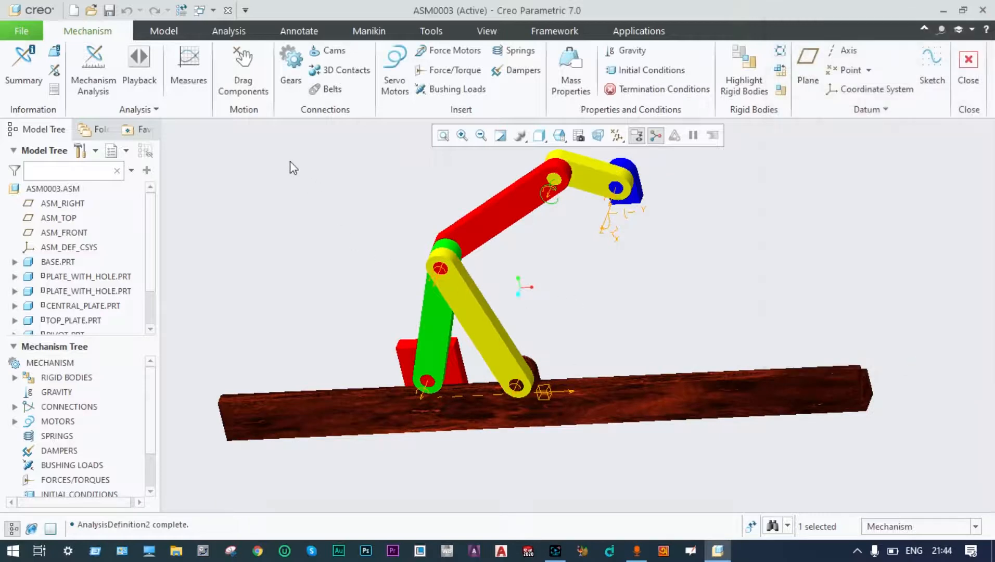
Play back the AnalysisDefinition2 results animation, close it, and bring up Measure Results.
left_click(140, 79)
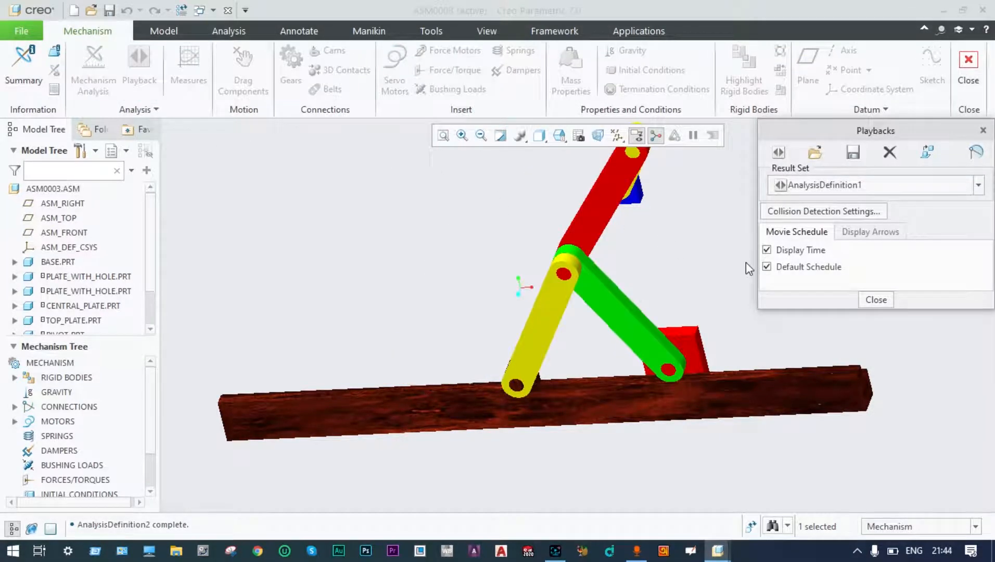
left_click(979, 186)
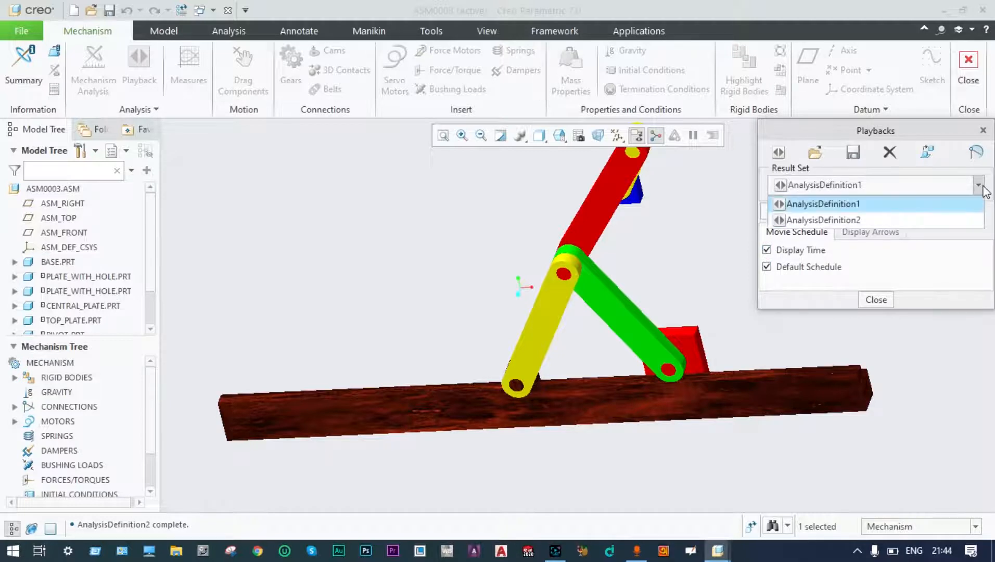
left_click(864, 220)
left_click(778, 153)
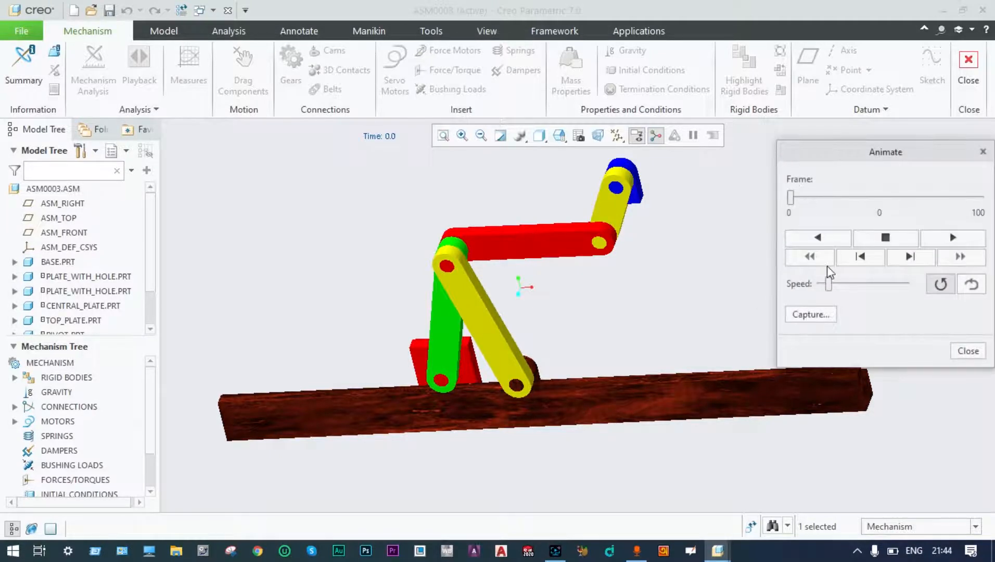
left_click(954, 238)
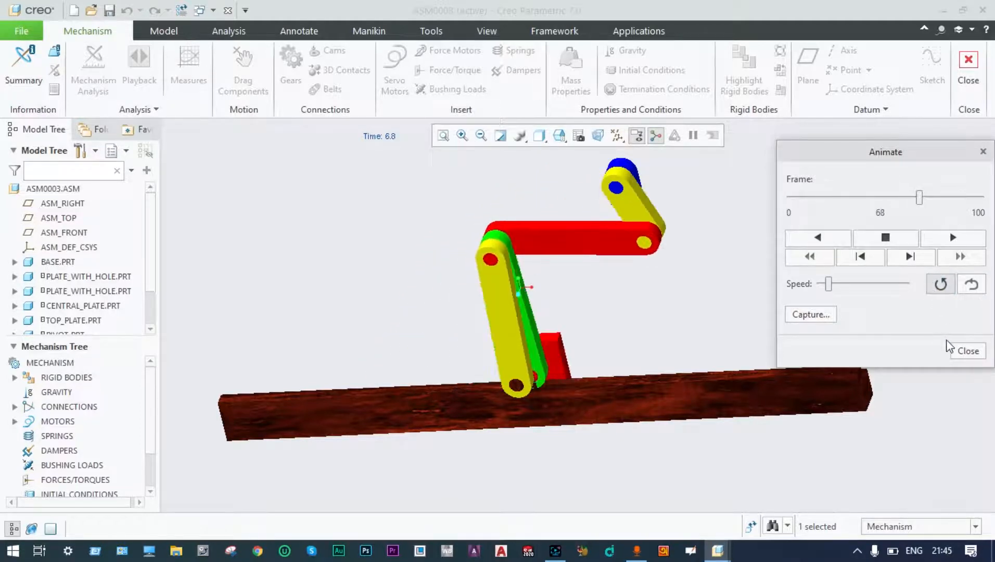
left_click(967, 351)
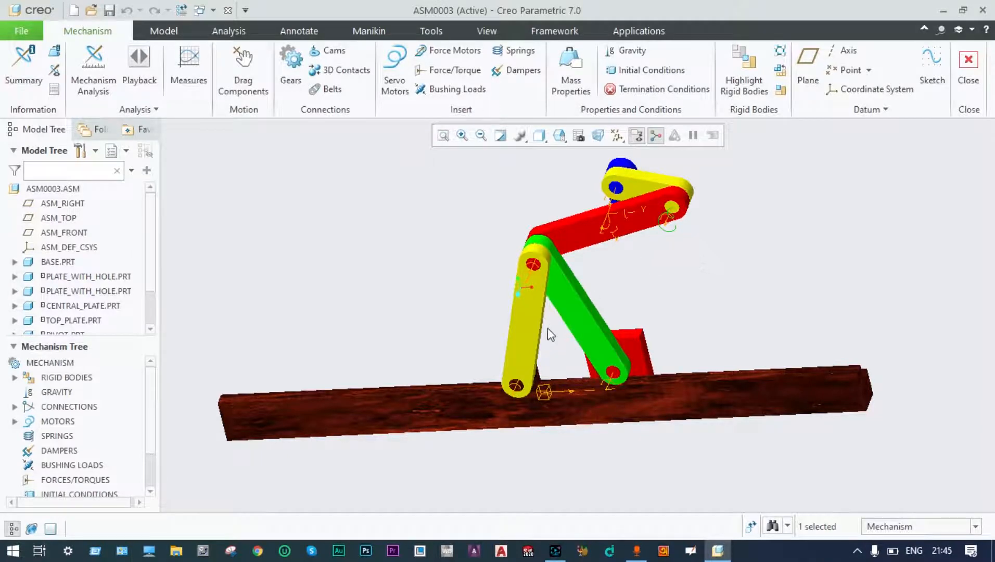
left_click(197, 76)
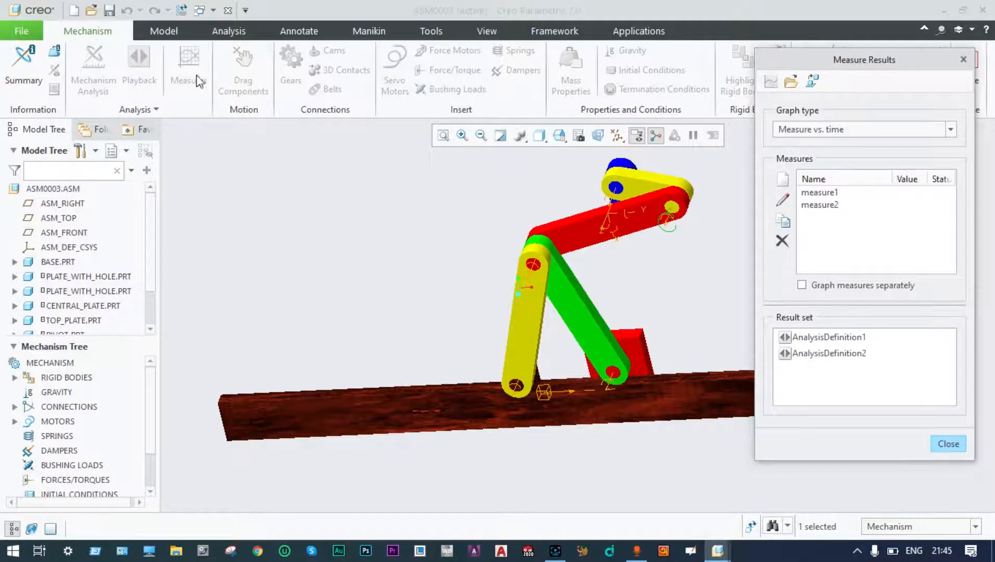
Create measure3, Connection_4.axis_1 velocity for AnalysisDefinition2, and graph its flat 60 deg/sec line.
left_click(813, 357)
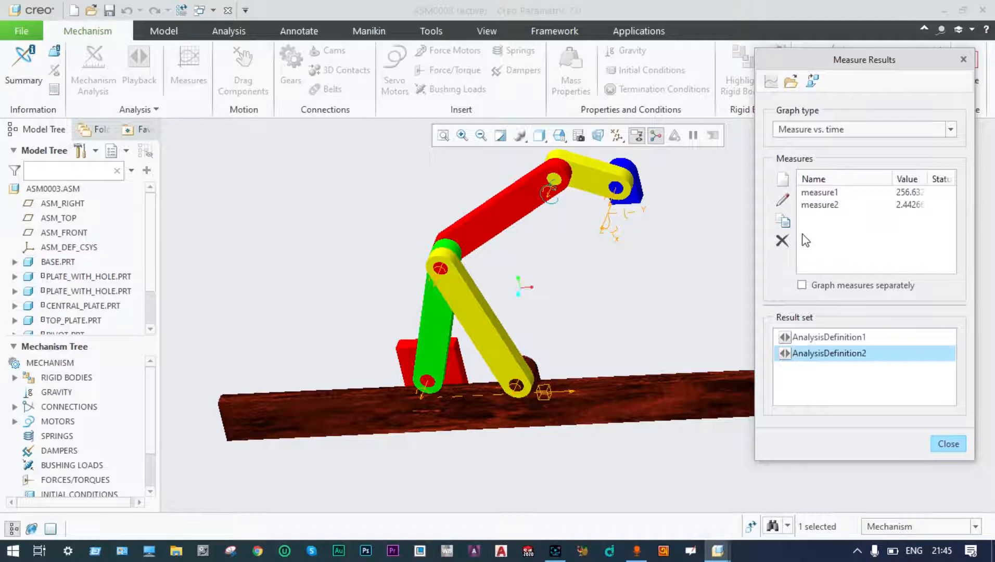
left_click(786, 180)
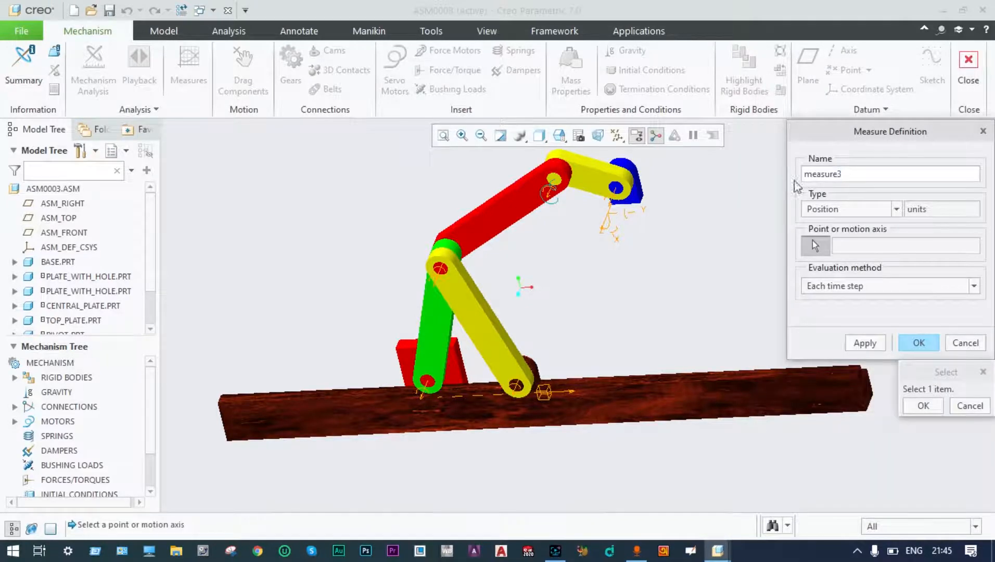
left_click(891, 209)
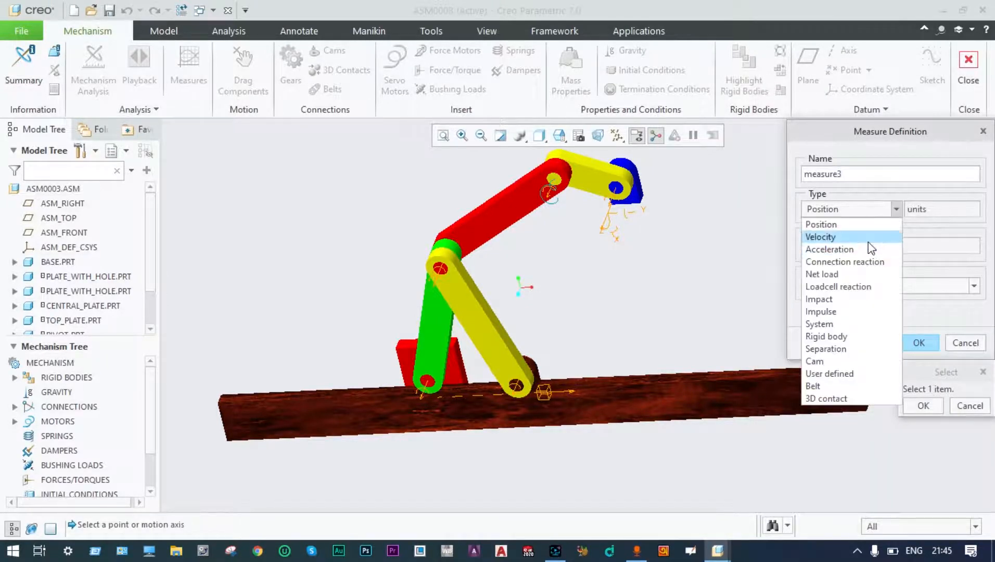
left_click(868, 242)
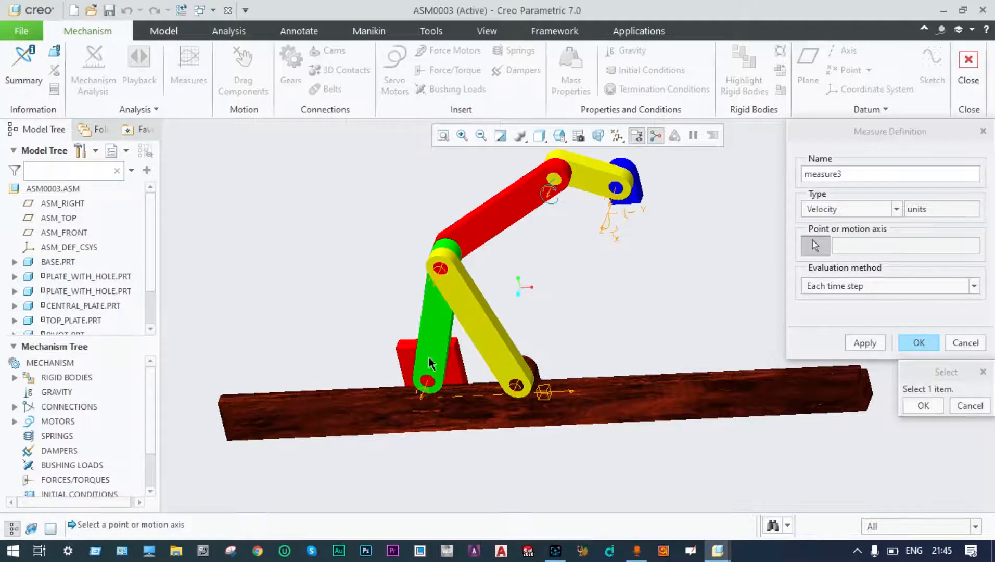
left_click(549, 203)
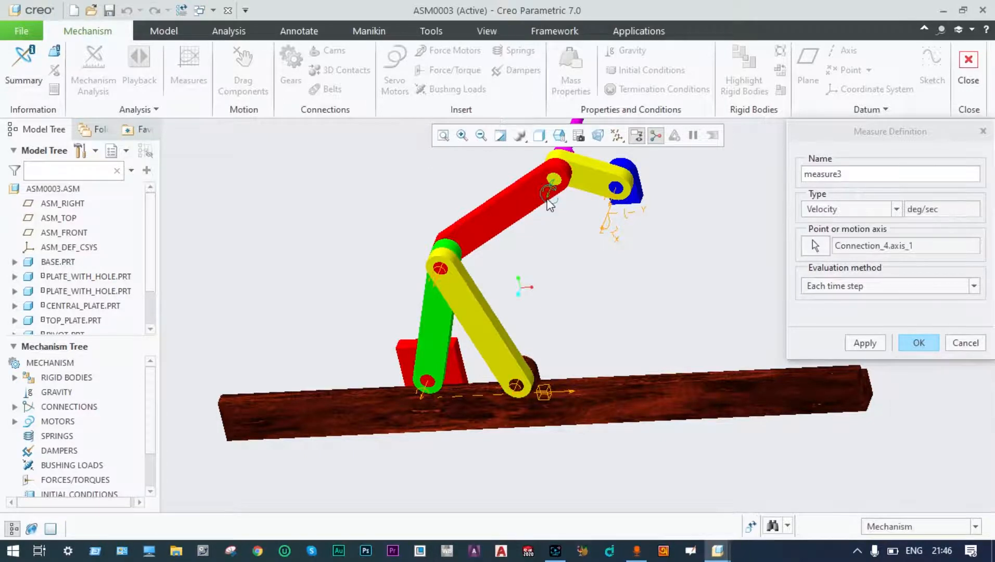
left_click(865, 343)
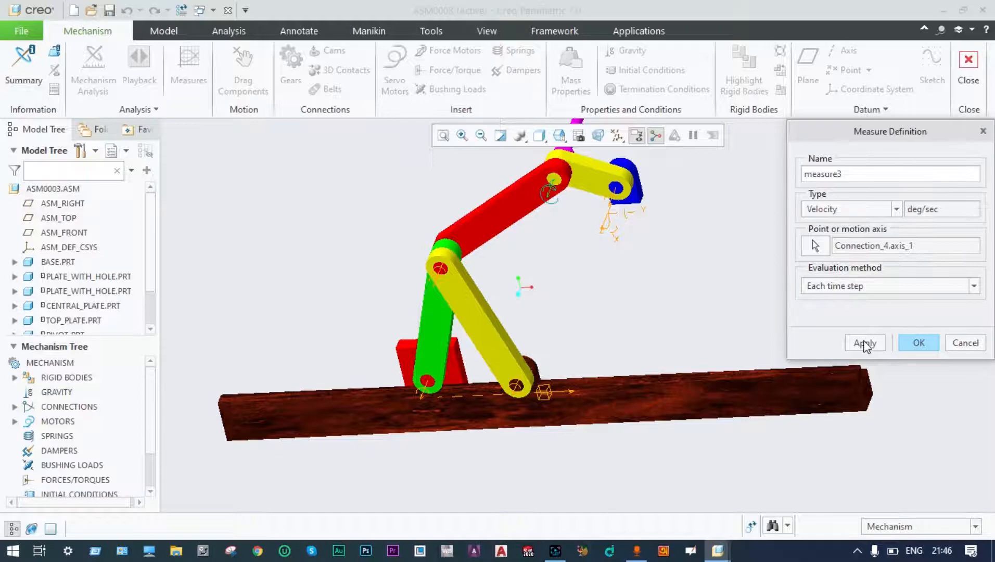
left_click(918, 343)
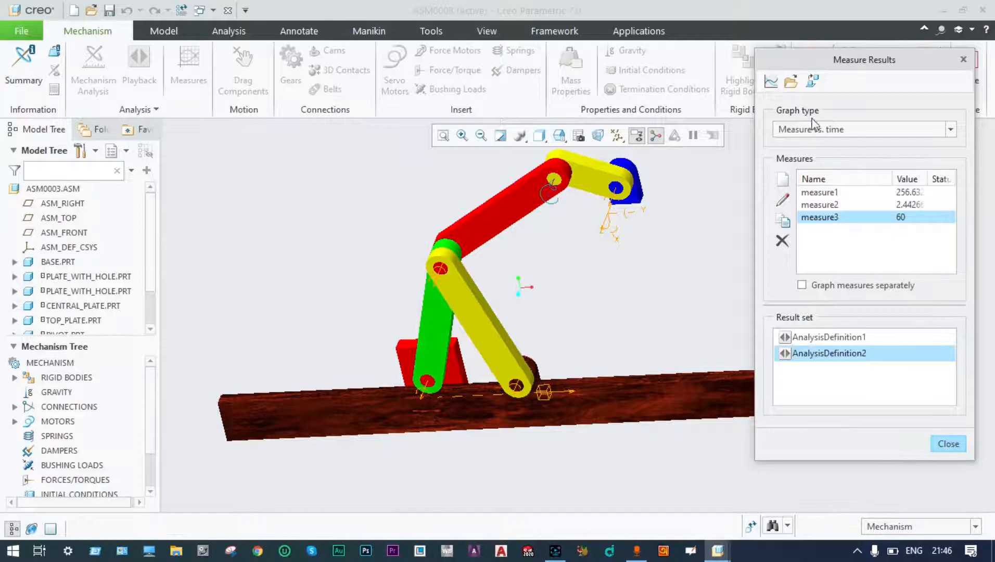
left_click(774, 80)
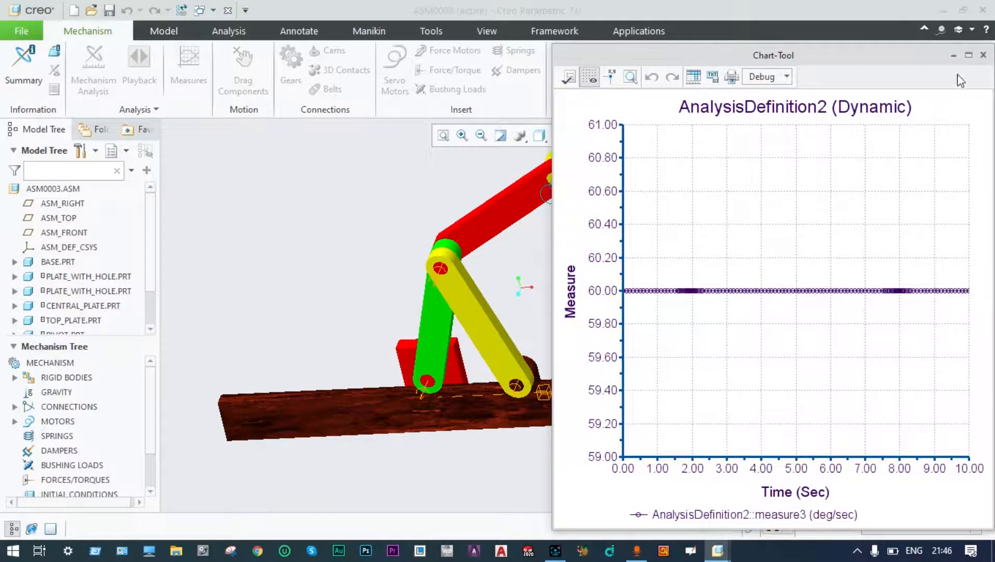
left_click(983, 55)
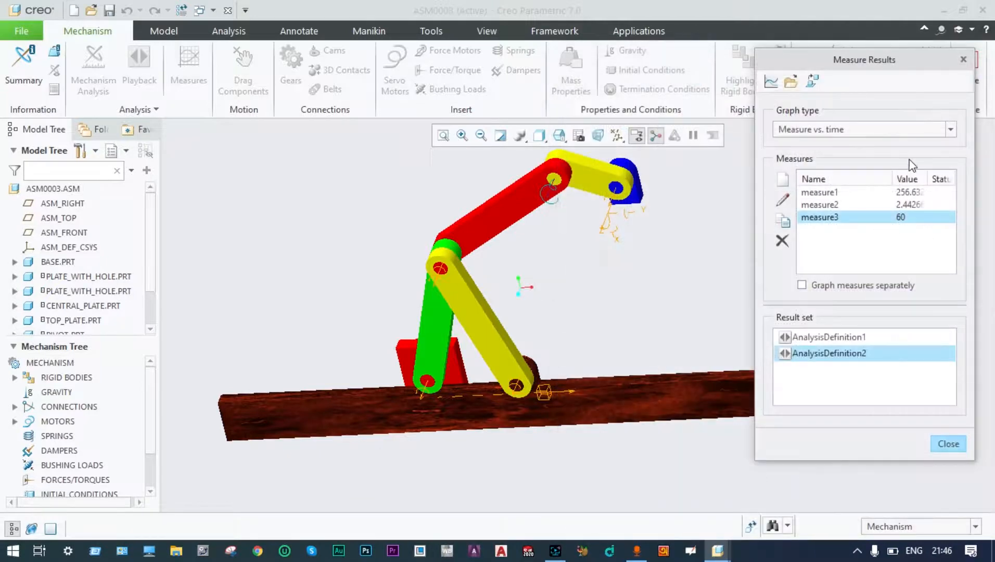
Redefine measure3 as a Connection reaction on Connection_4, the red link's upper pin.
double_click(804, 217)
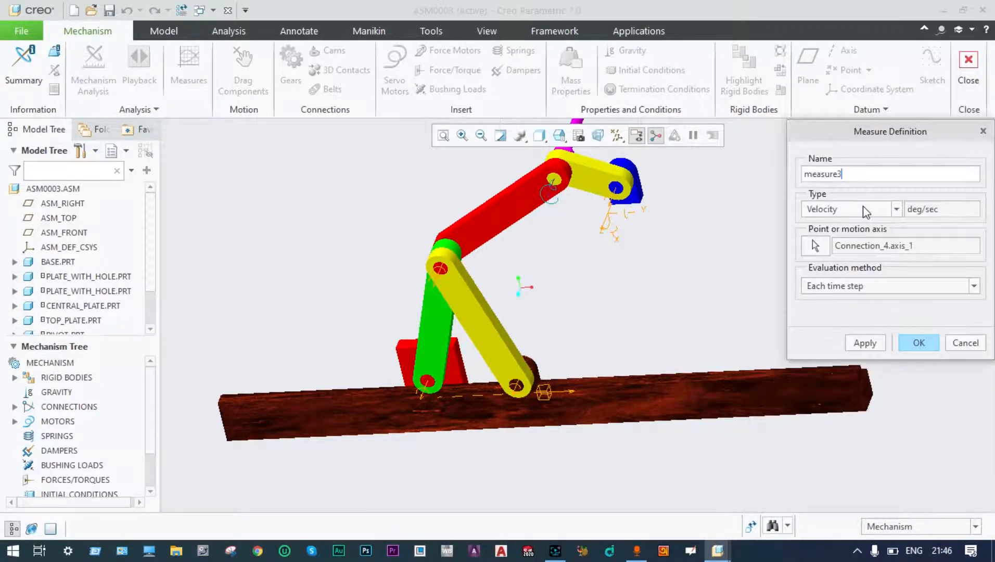
left_click(896, 210)
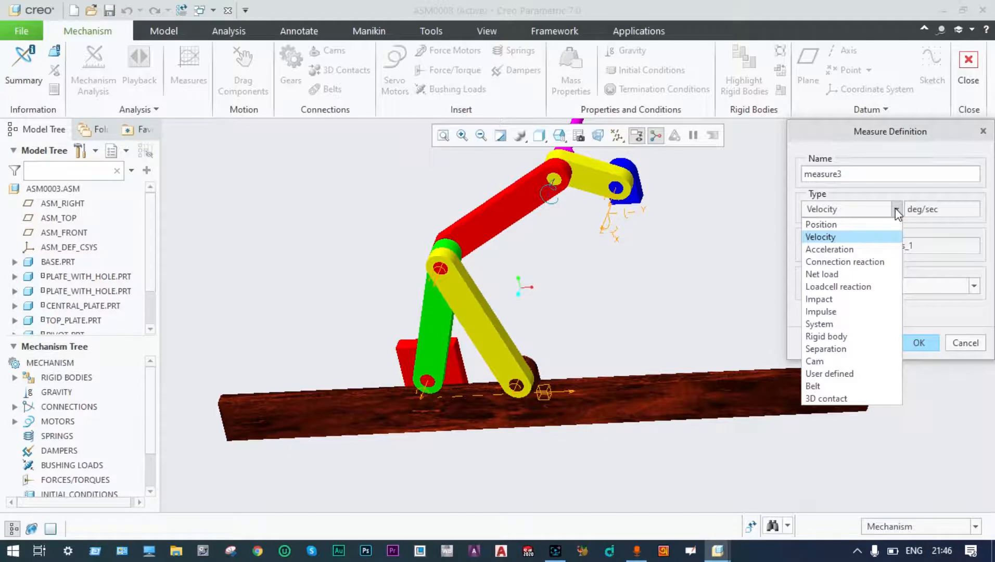
left_click(879, 264)
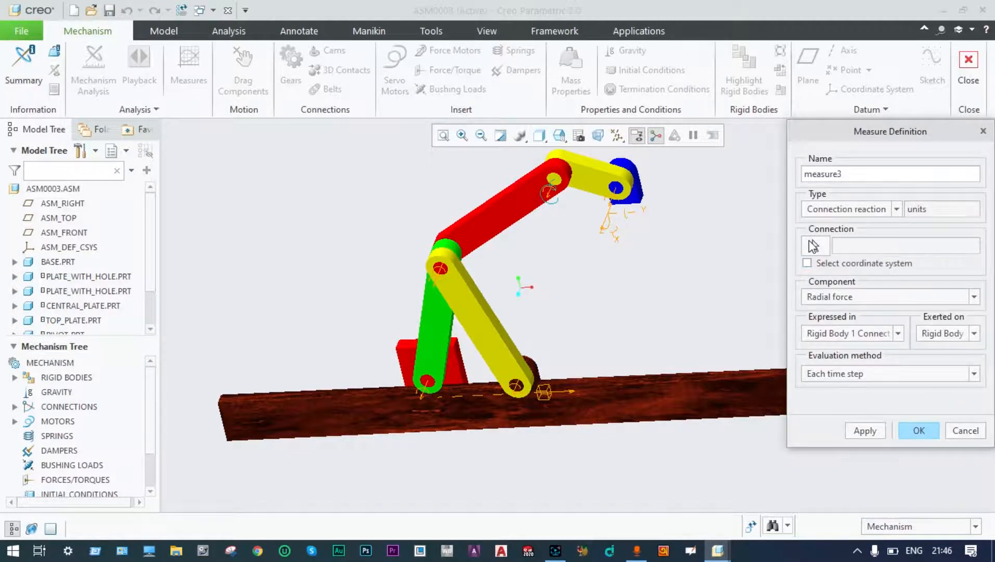
left_click(810, 242)
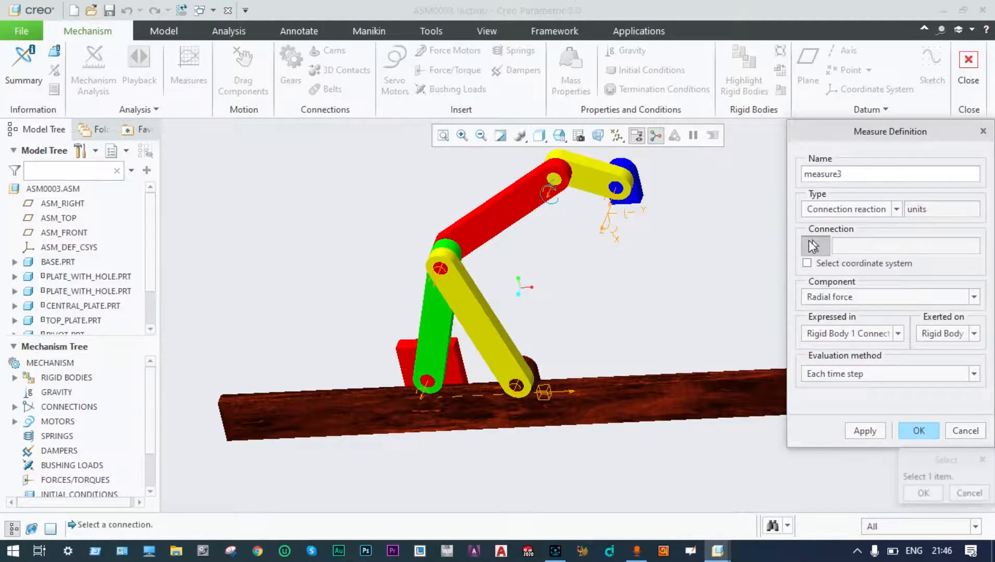
left_click(554, 201)
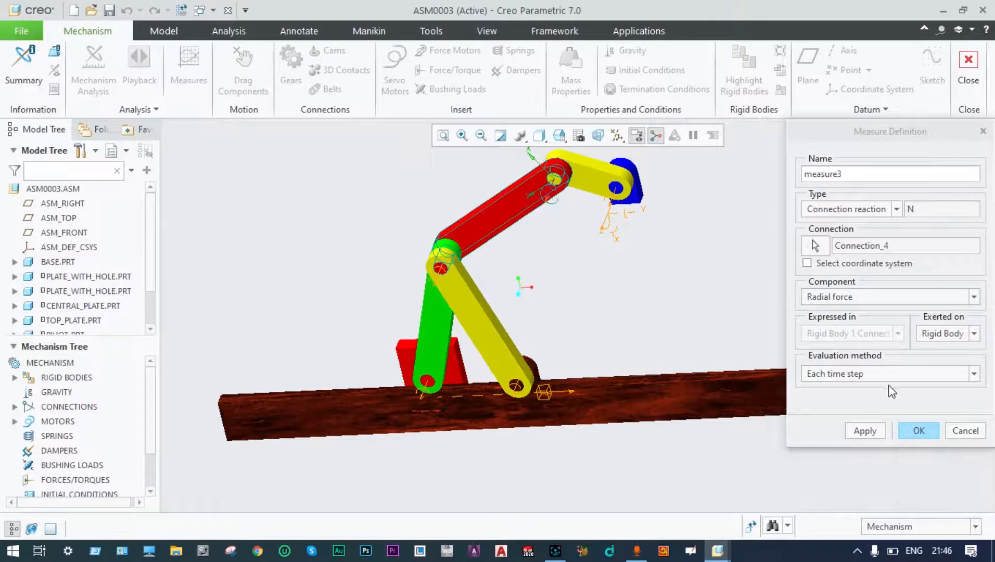
left_click(865, 431)
left_click(917, 431)
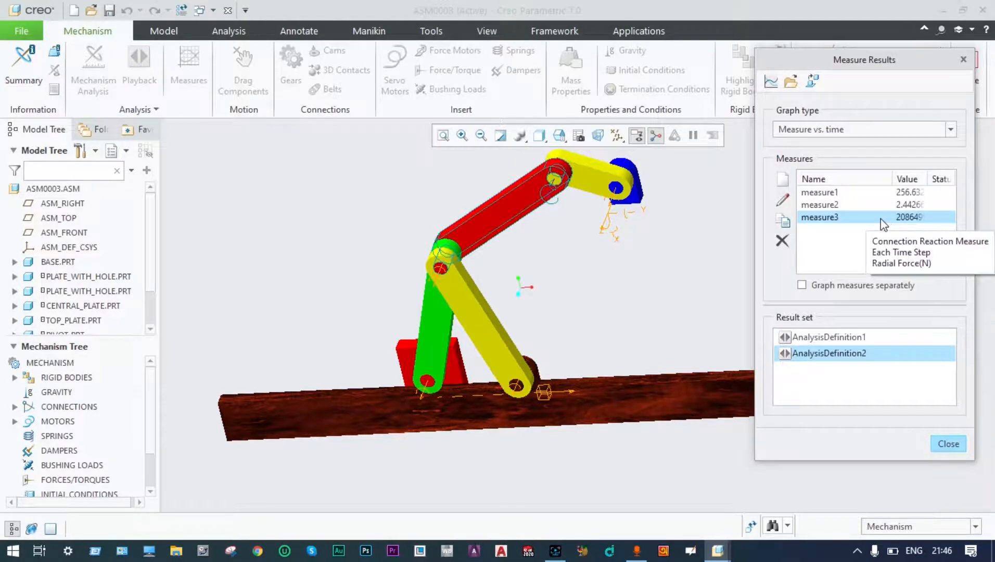
Graph measure3's reaction force over time, peaking near 4.9E+11 N, then close it.
left_click(771, 82)
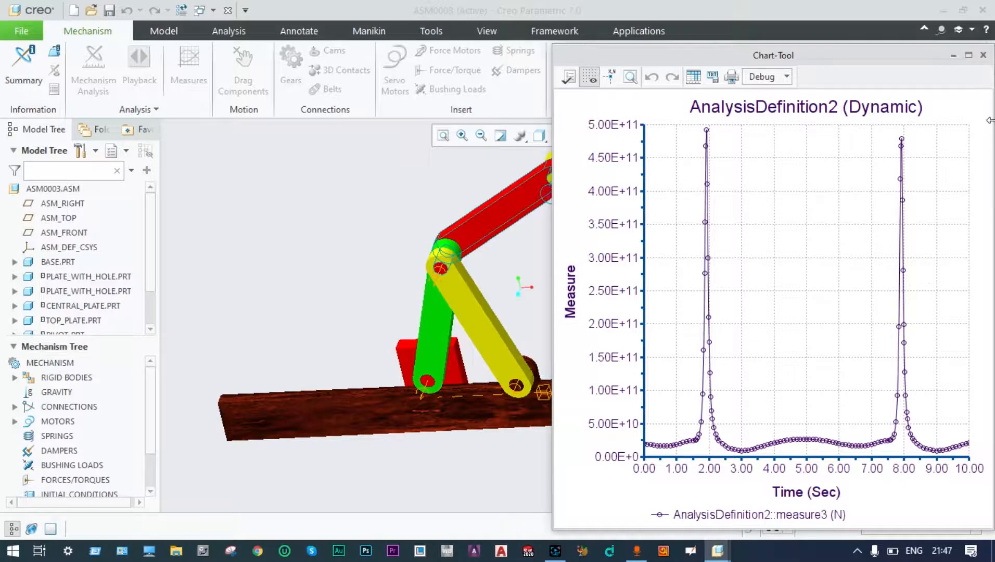
left_click(985, 56)
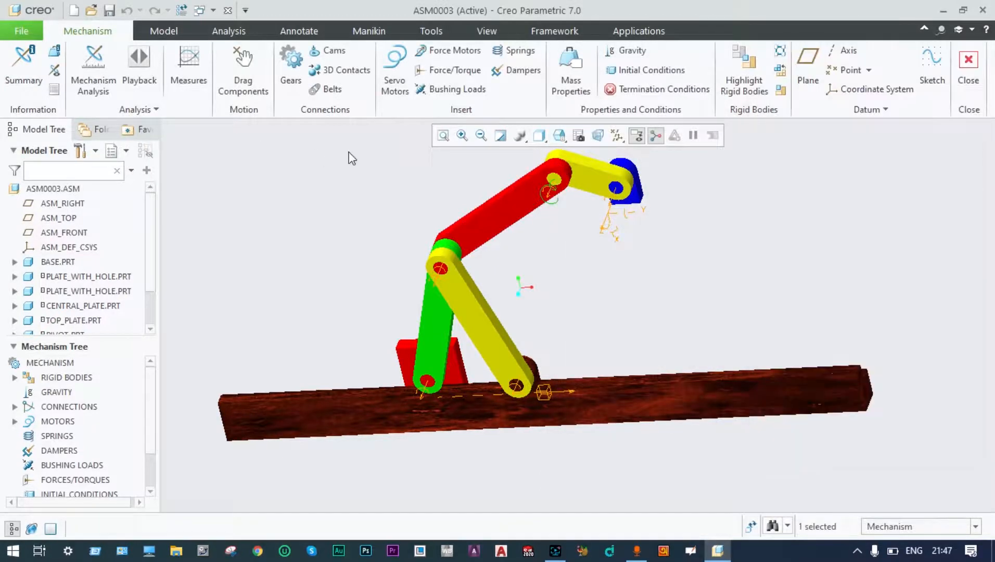
Zoom and spin the linkage view slightly, then show the additional Analysis tools.
scroll(470, 162, "up", 2)
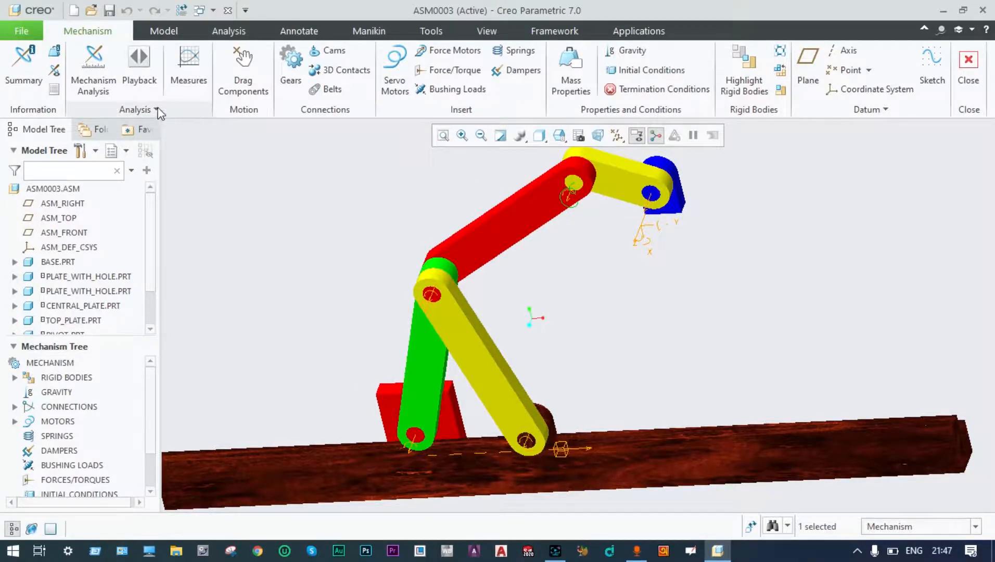
scroll(414, 281, "down", 2)
middle_click_drag(409, 262, 420, 249)
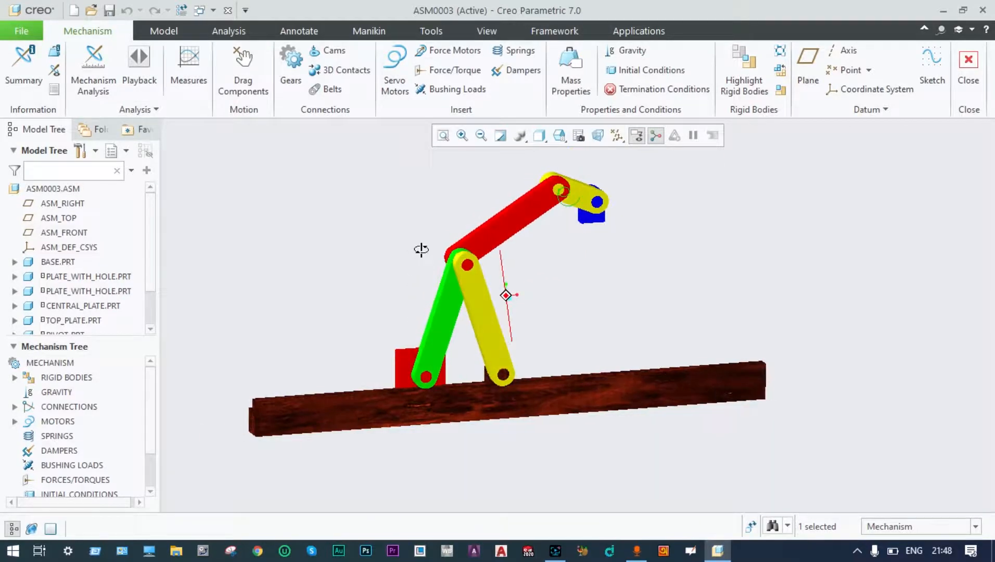
left_click(159, 110)
Preview a trace curve of the green link's lower pin for AnalysisDefinition2: a straight base line.
left_click(136, 130)
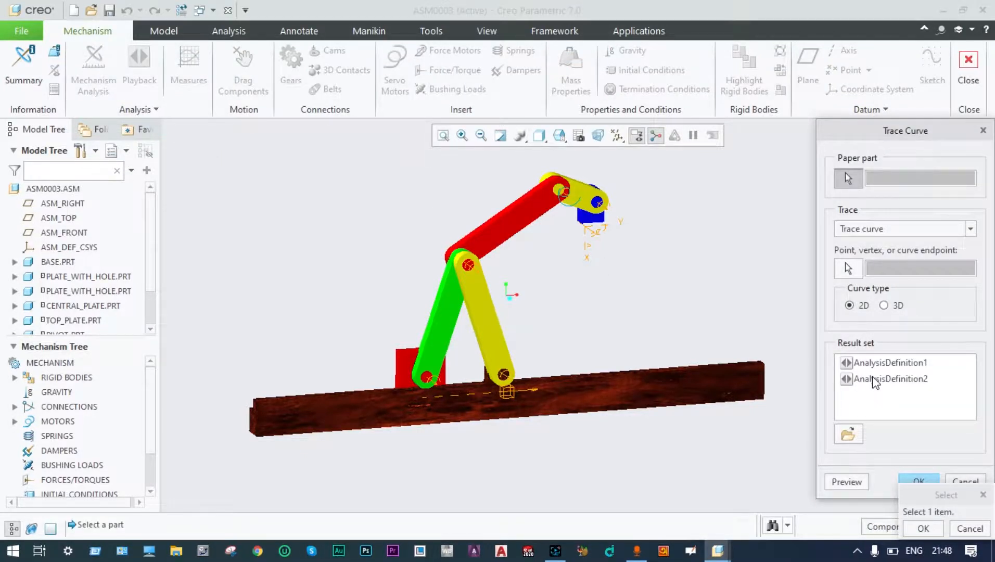
left_click(876, 381)
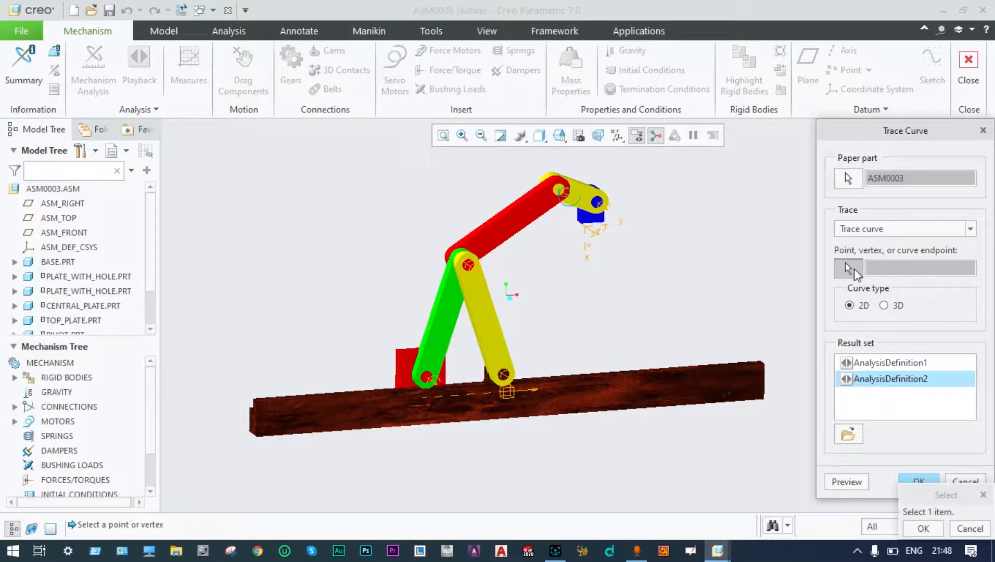
left_click(427, 384)
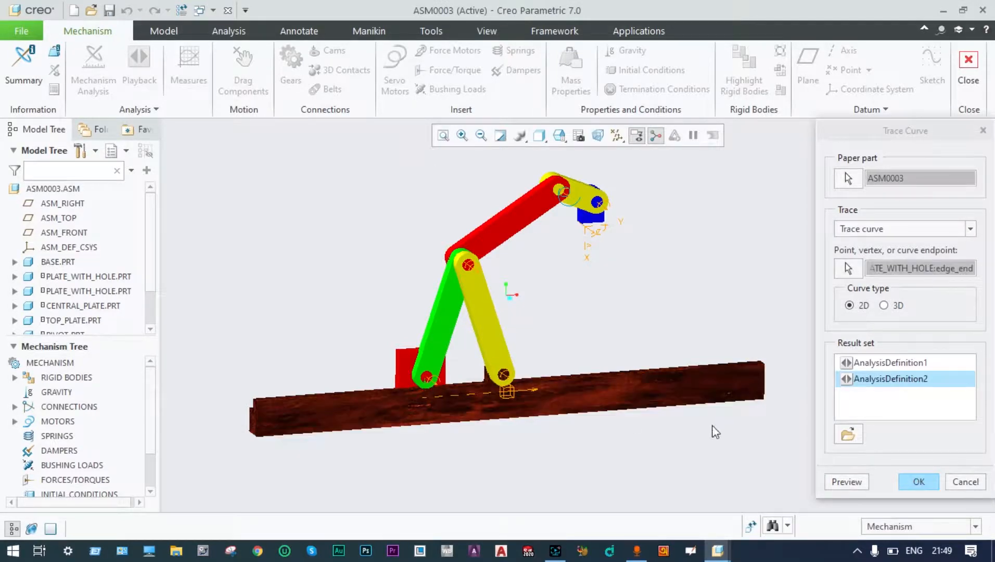
left_click(840, 481)
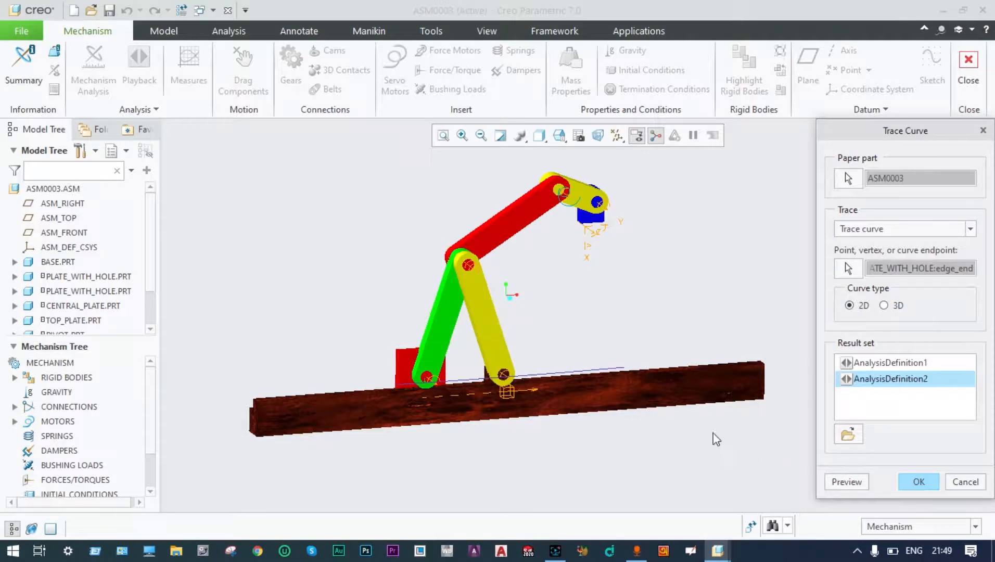
scroll(502, 393, "down", 4)
scroll(367, 376, "down", 2)
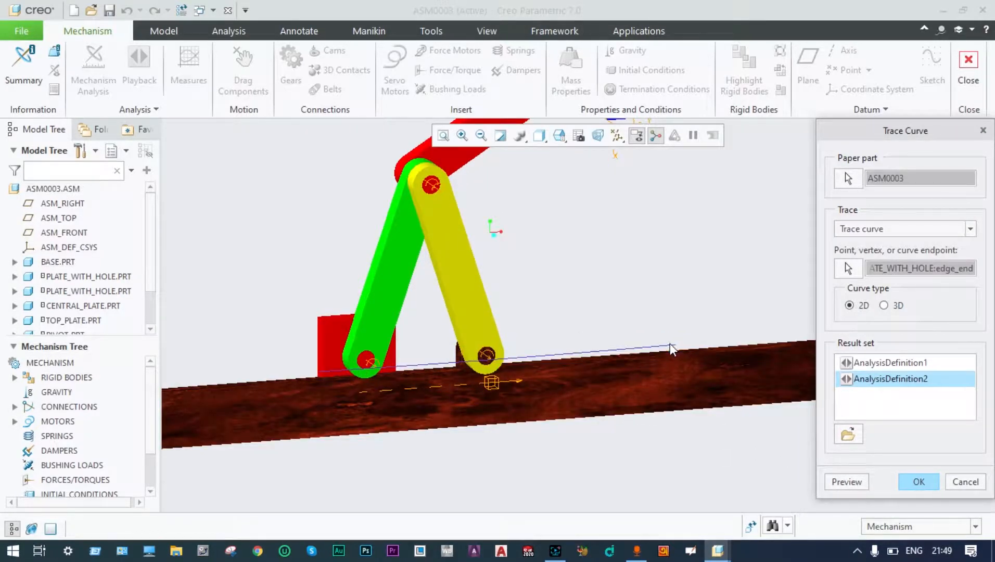
scroll(366, 372, "down", 3)
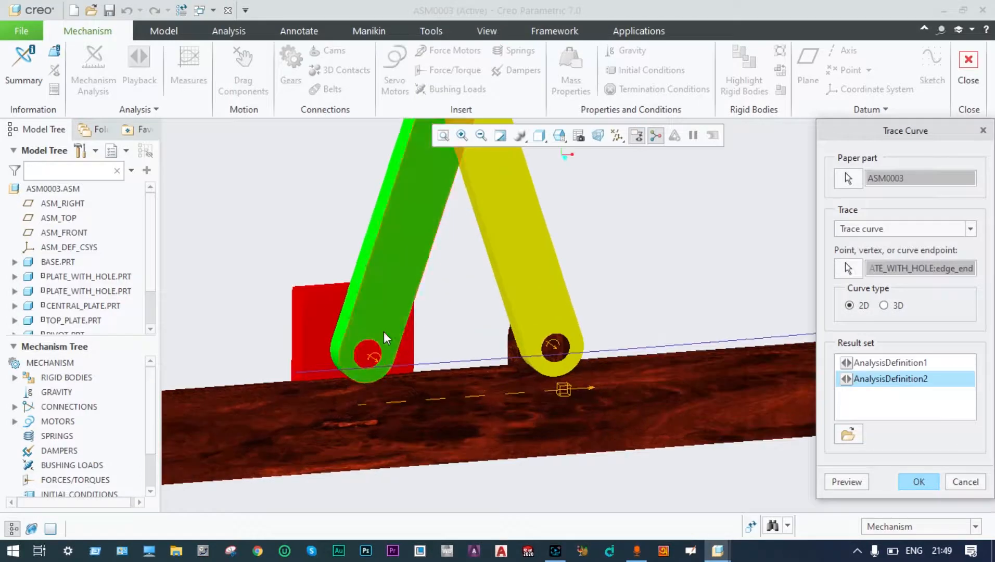
mouse_move(431, 319)
middle_mouse_down()
mouse_move(435, 331)
mouse_move(433, 311)
middle_mouse_up()
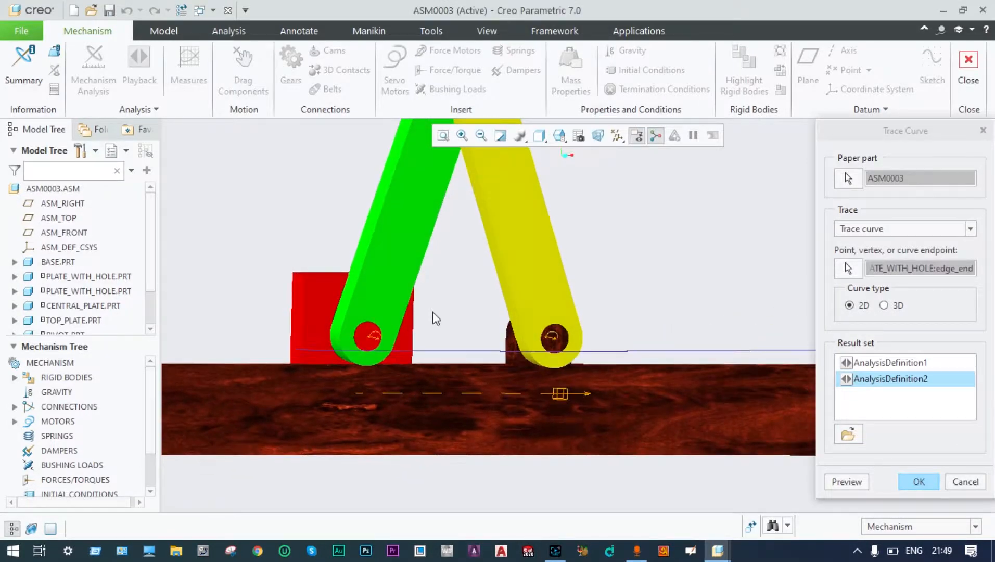
scroll(422, 356, "up", 3)
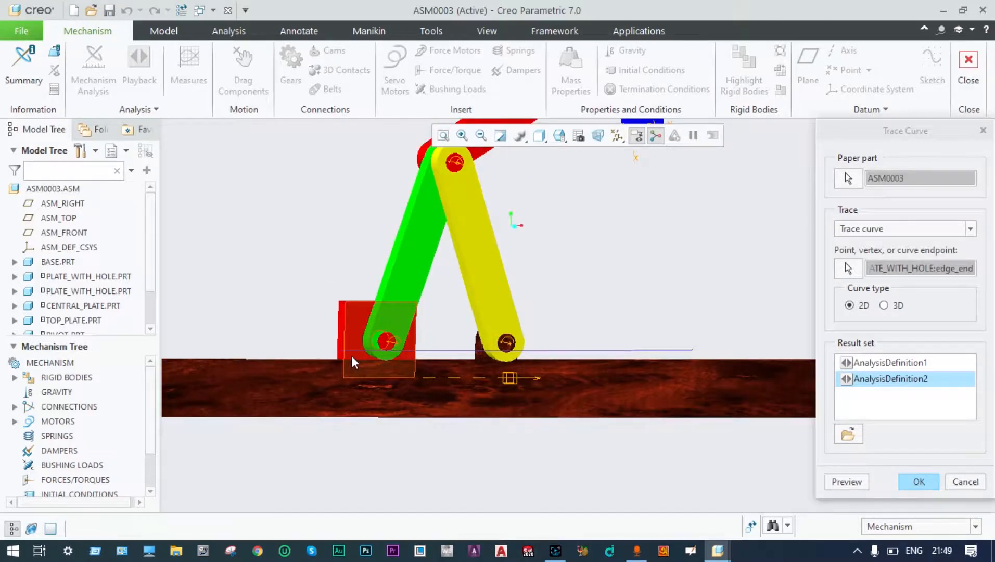
scroll(728, 333, "up", 1)
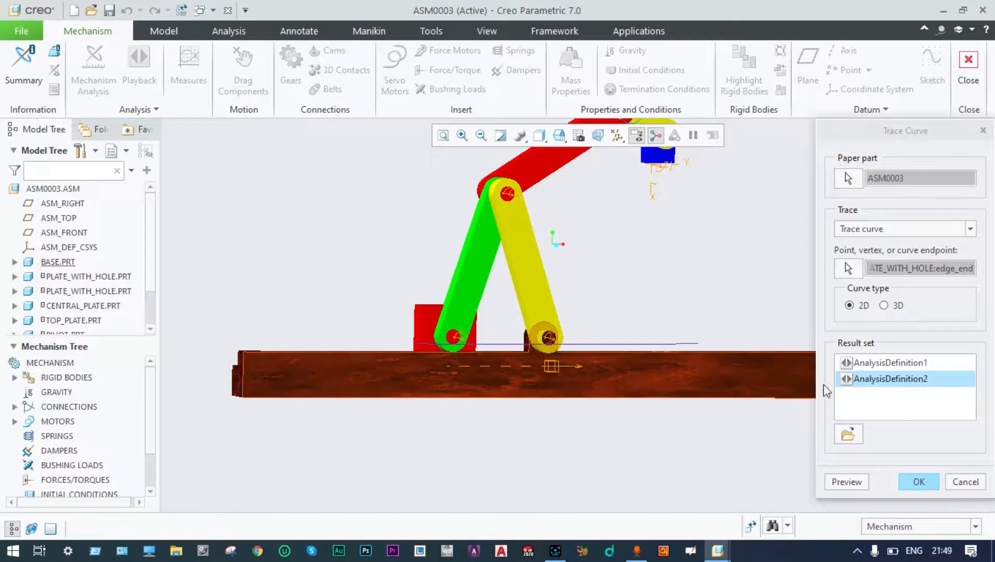
Cancel the straight-line trace curve, tilt the view, and show the extra analysis options.
left_click(963, 480)
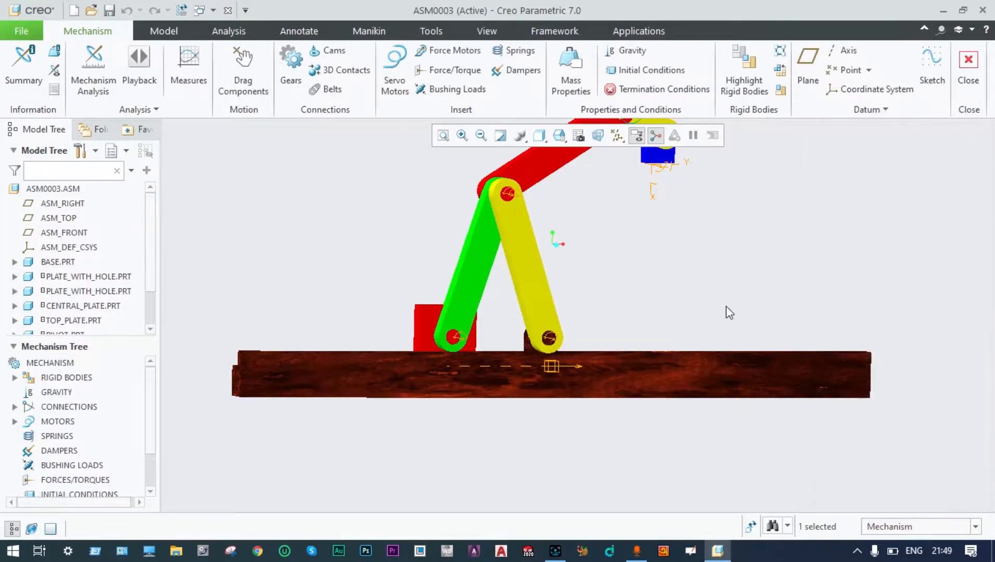
scroll(651, 257, "up", 1)
middle_click_drag(650, 255, 646, 279)
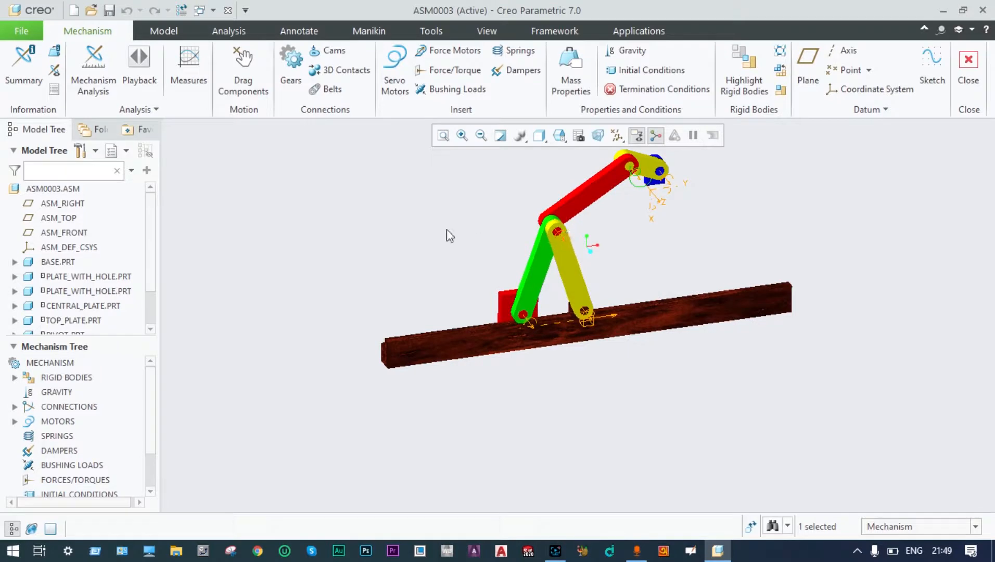
left_click(156, 109)
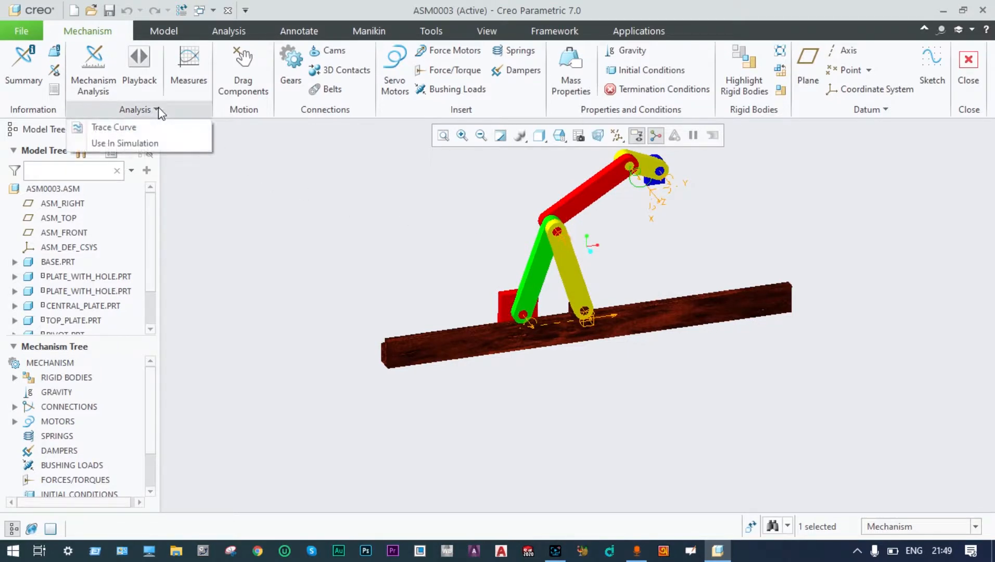
Start a trace curve from AnalysisDefinition2 results, tracing the pin at the yellow link's top.
left_click(127, 129)
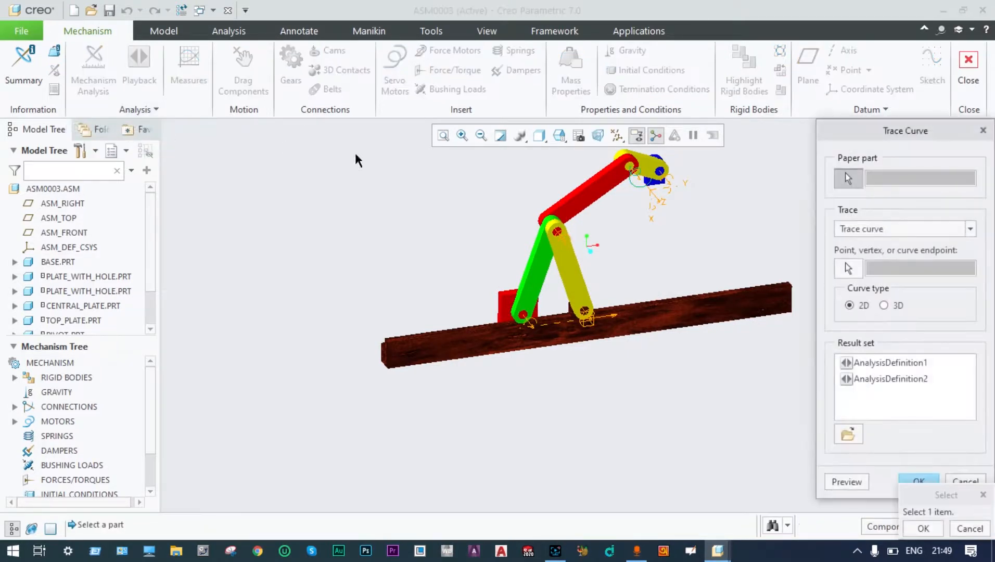
left_click(900, 380)
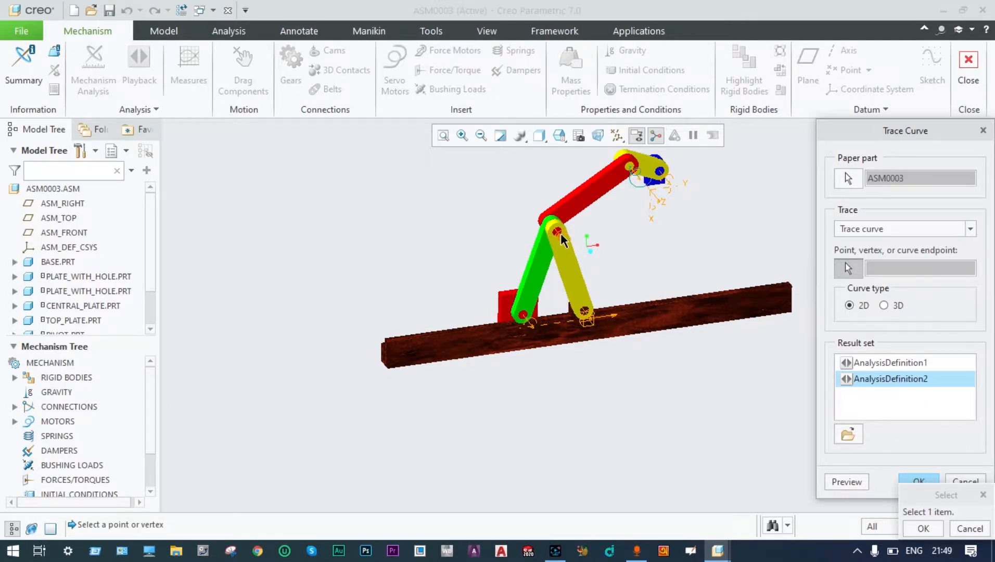
scroll(561, 240, "down", 5)
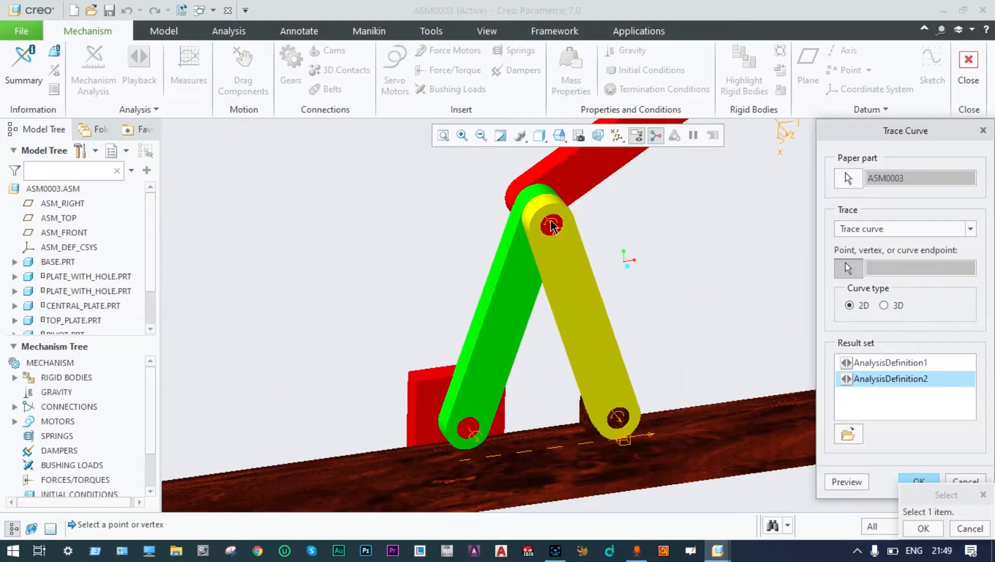
left_click(552, 224)
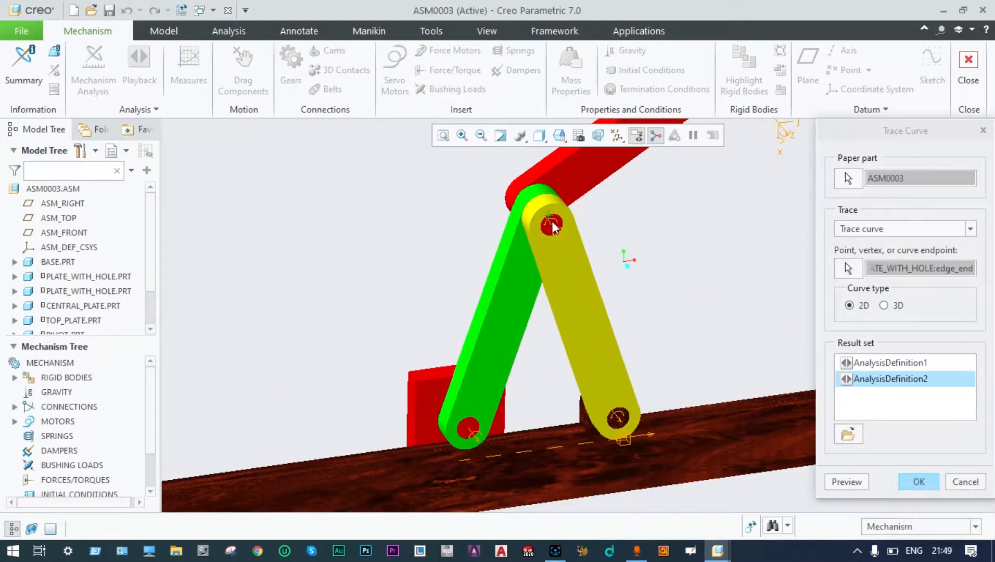
Preview the arc traced by the upper pin above the linkage and accept the trace curve.
left_click(859, 482)
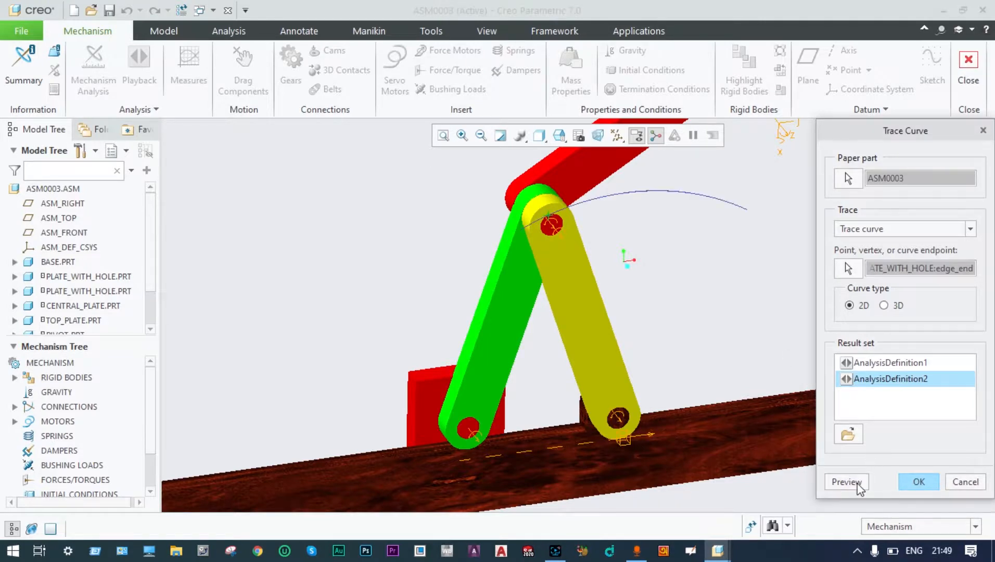
scroll(712, 298, "down", 2)
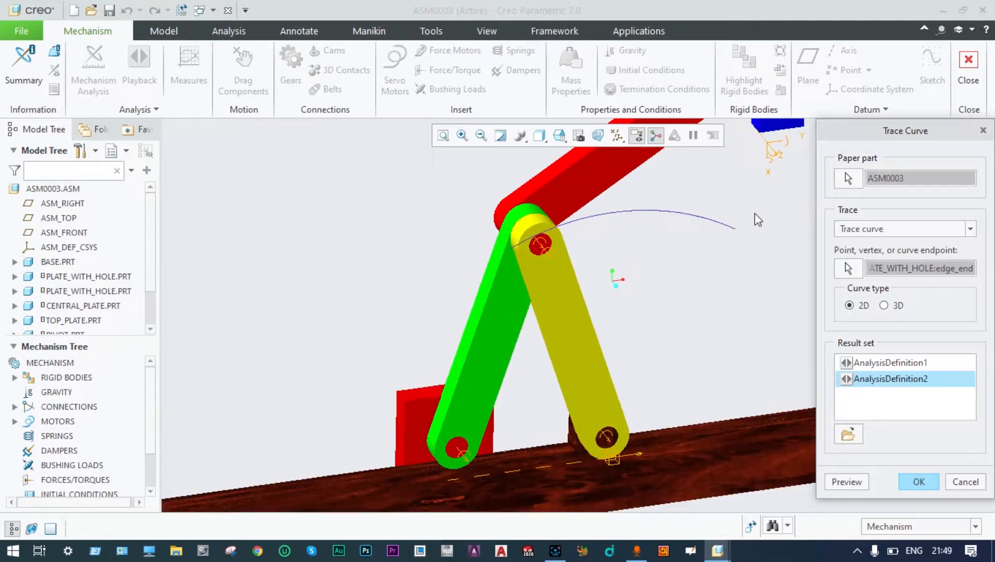
scroll(755, 213, "down", 4)
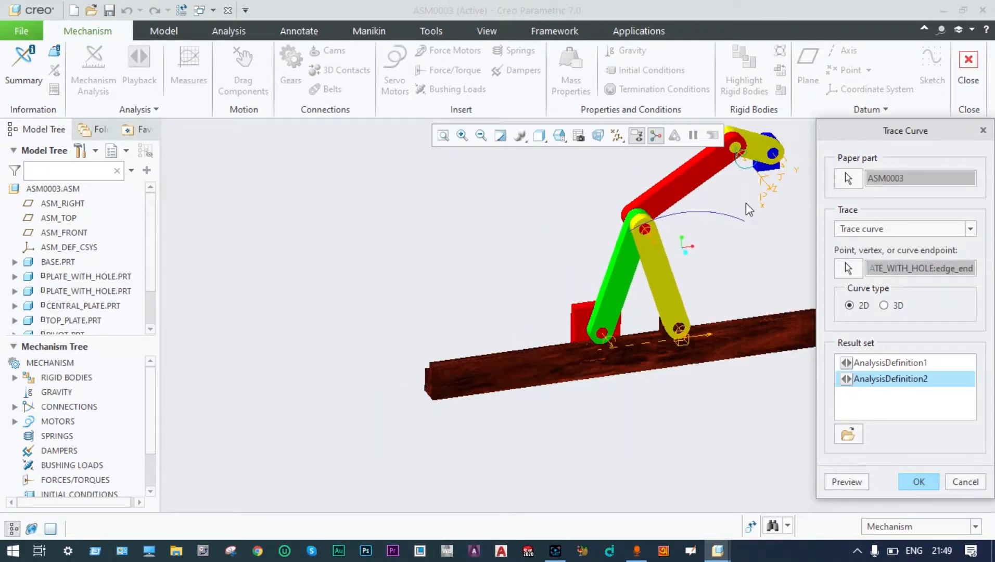
scroll(746, 203, "up", 3)
scroll(745, 203, "down", 3)
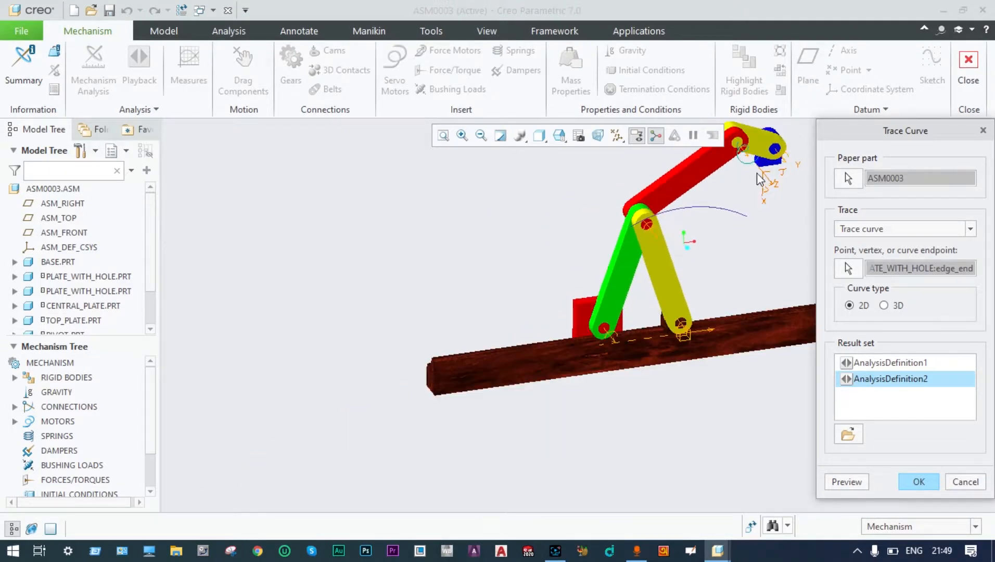
scroll(778, 129, "up", 3)
scroll(779, 130, "down", 1)
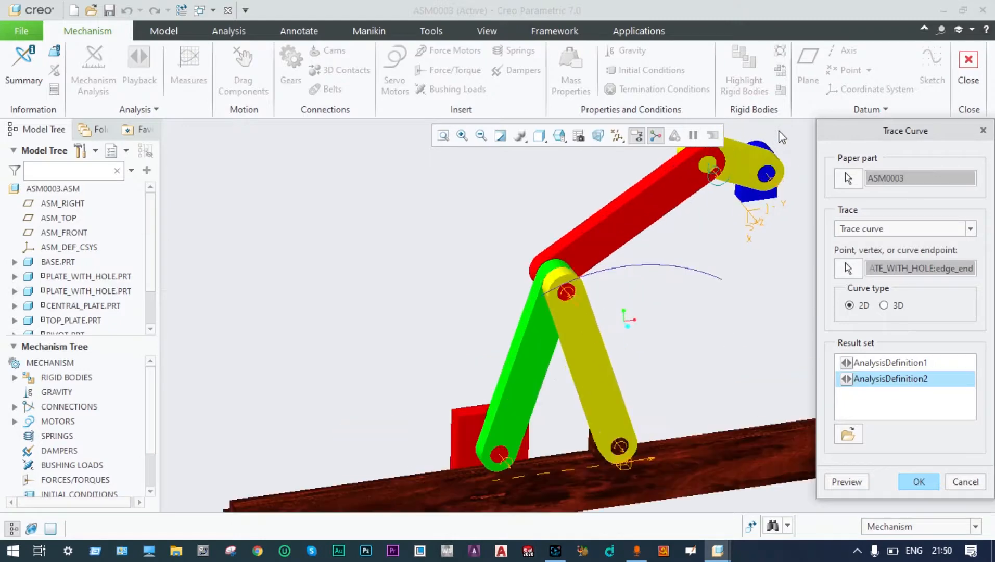
scroll(725, 218, "up", 1)
left_click(935, 482)
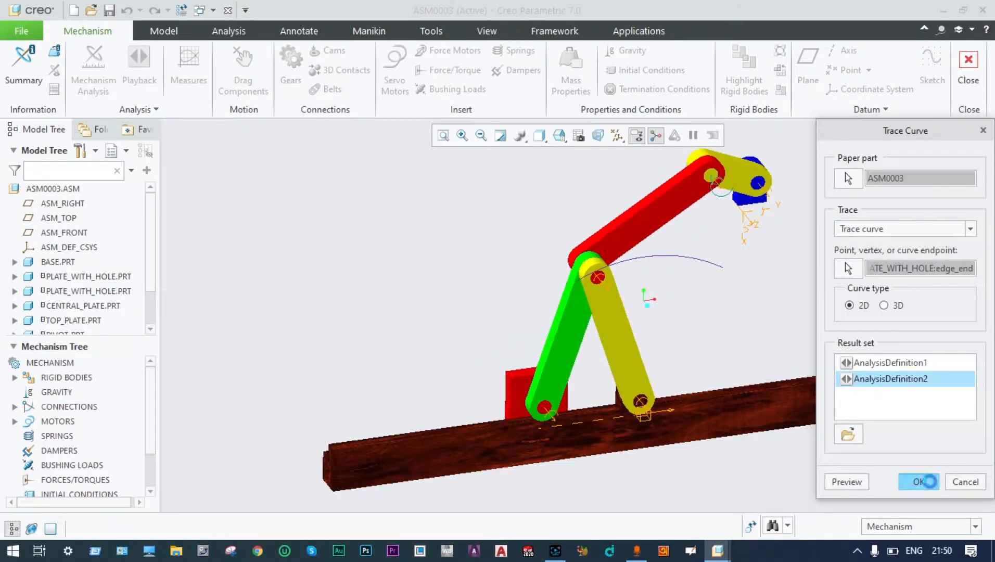